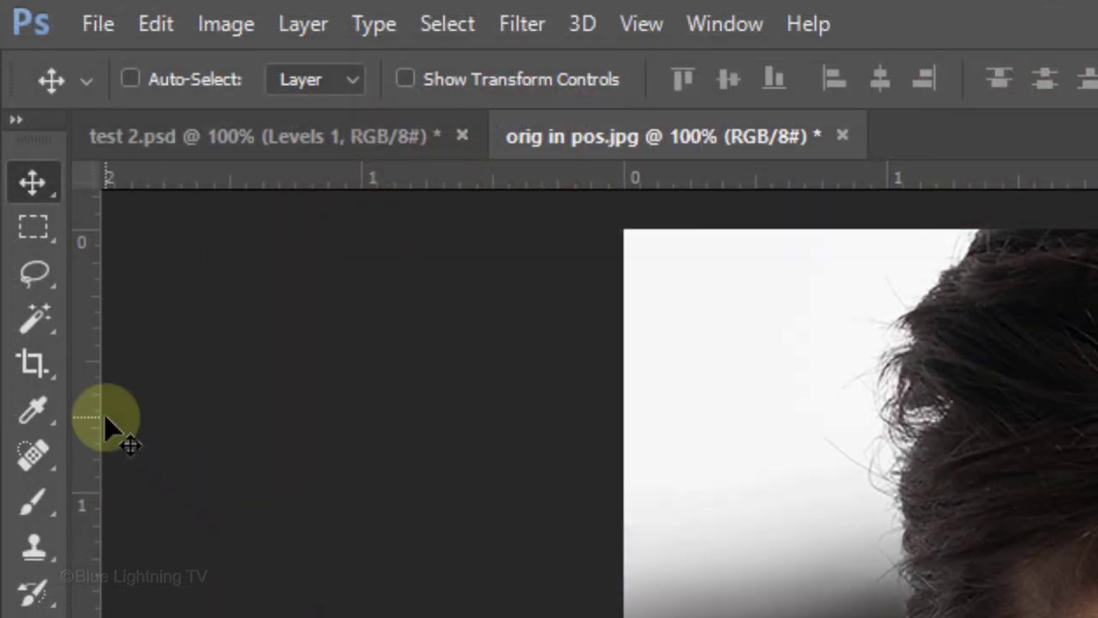
- Set the Crop Tool to 870 × 870 px at 150 px/in and frame the man's face
{"action": "left_click", "coordinate": [12, 122]}
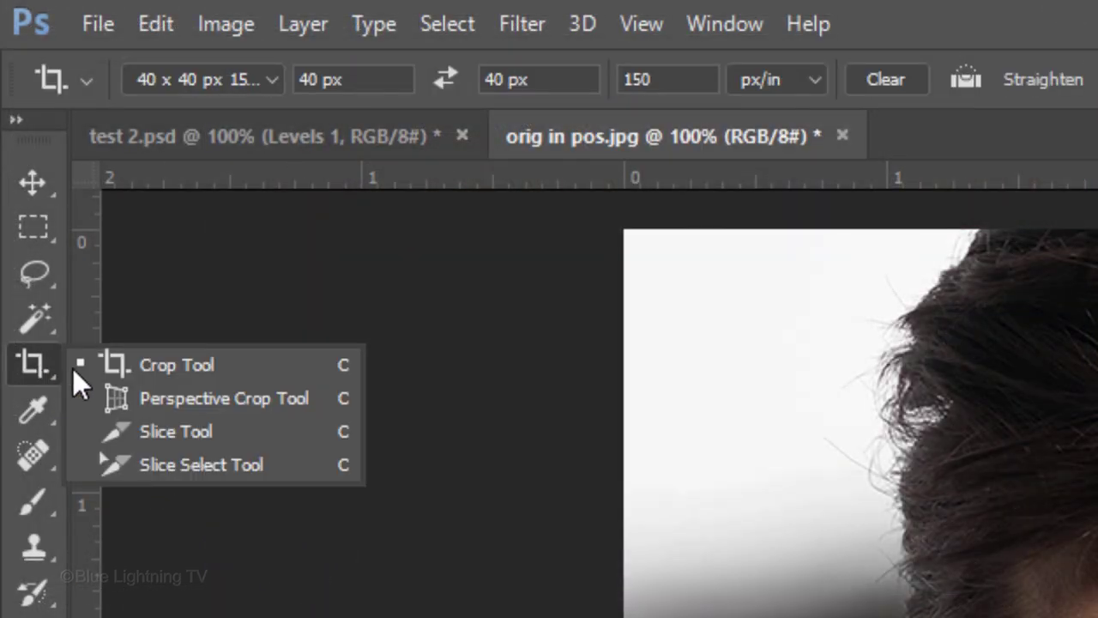
{"action": "left_click", "coordinate": [182, 375]}
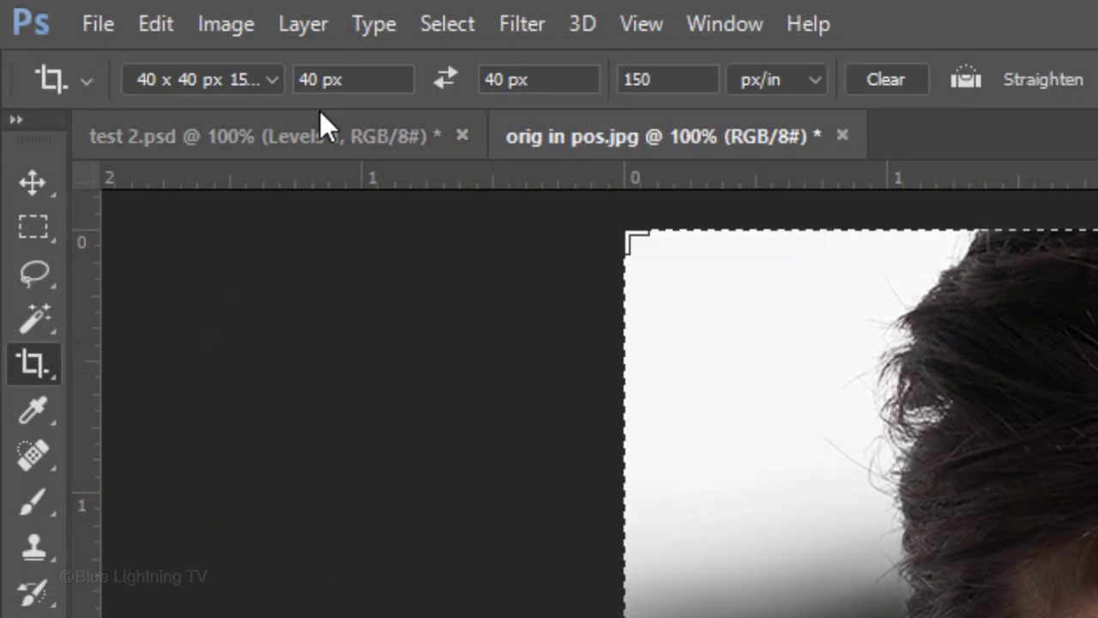
{"action": "left_click", "coordinate": [346, 77]}
{"action": "key", "text": "BackSpace"}
{"action": "key", "text": "BackSpace"}
{"action": "key", "text": "BackSpace"}
{"action": "key", "text": "BackSpace"}
{"action": "key", "text": "BackSpace"}
{"action": "type", "text": "870 p"}
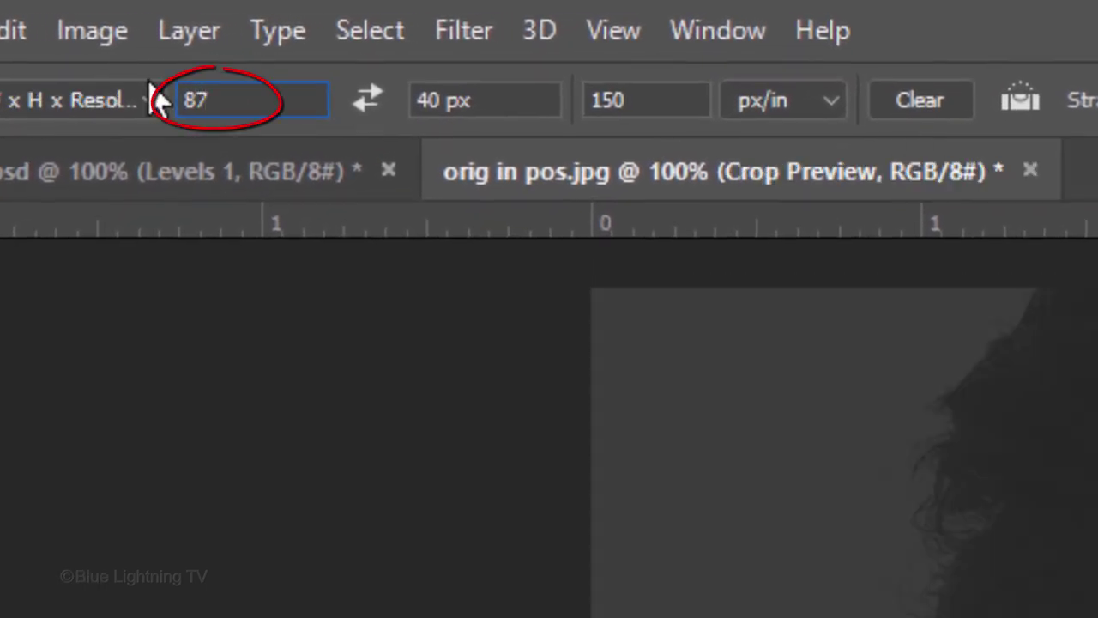
{"action": "type", "text": "x"}
{"action": "left_click", "coordinate": [527, 102]}
{"action": "key", "text": "BackSpace"}
{"action": "key", "text": "BackSpace"}
{"action": "key", "text": "BackSpace"}
{"action": "key", "text": "BackSpace"}
{"action": "key", "text": "BackSpace"}
{"action": "type", "text": "870 px"}
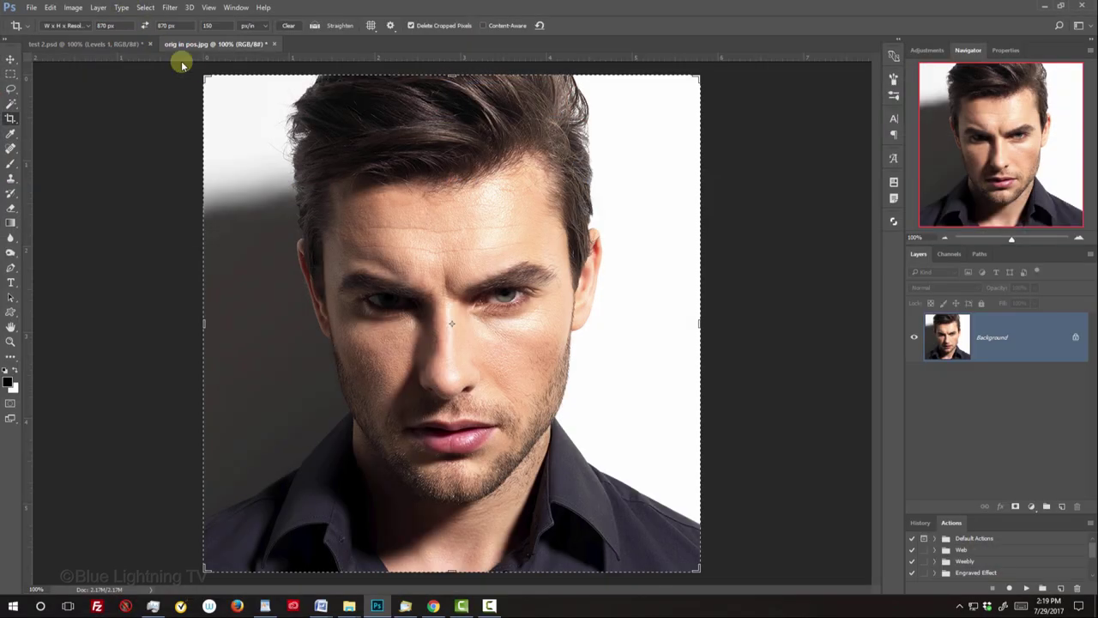
{"action": "left_click", "coordinate": [205, 75]}
{"action": "left_click_drag", "start_coordinate": [206, 74], "coordinate": [192, 94]}
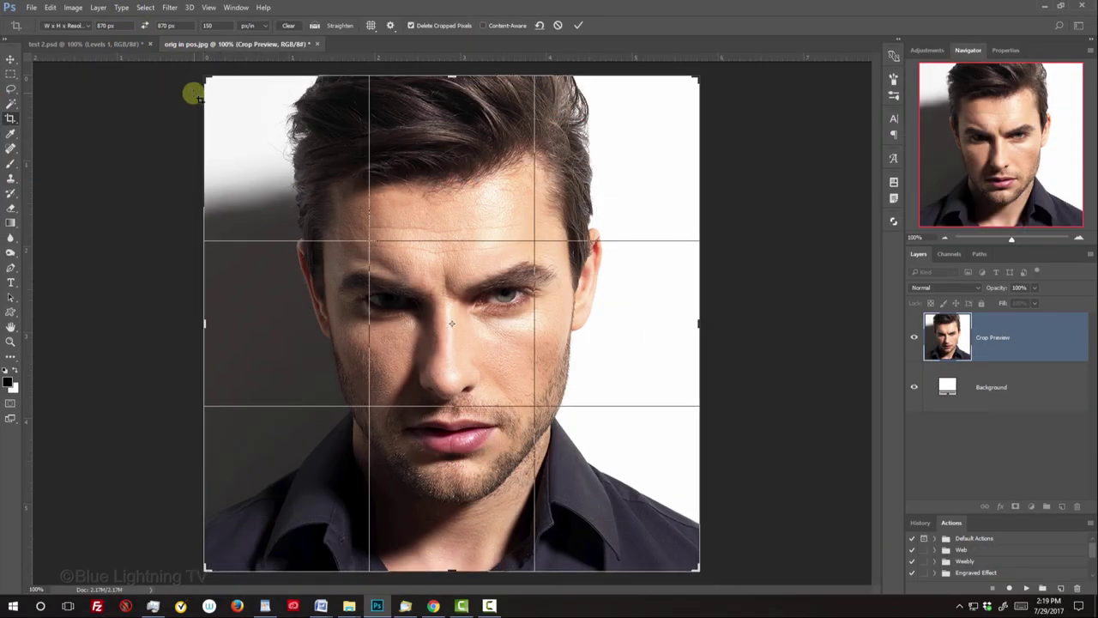
- Commit the square crop, then Quick Selection-drag over the man's hair and face
{"action": "left_click", "coordinate": [578, 25]}
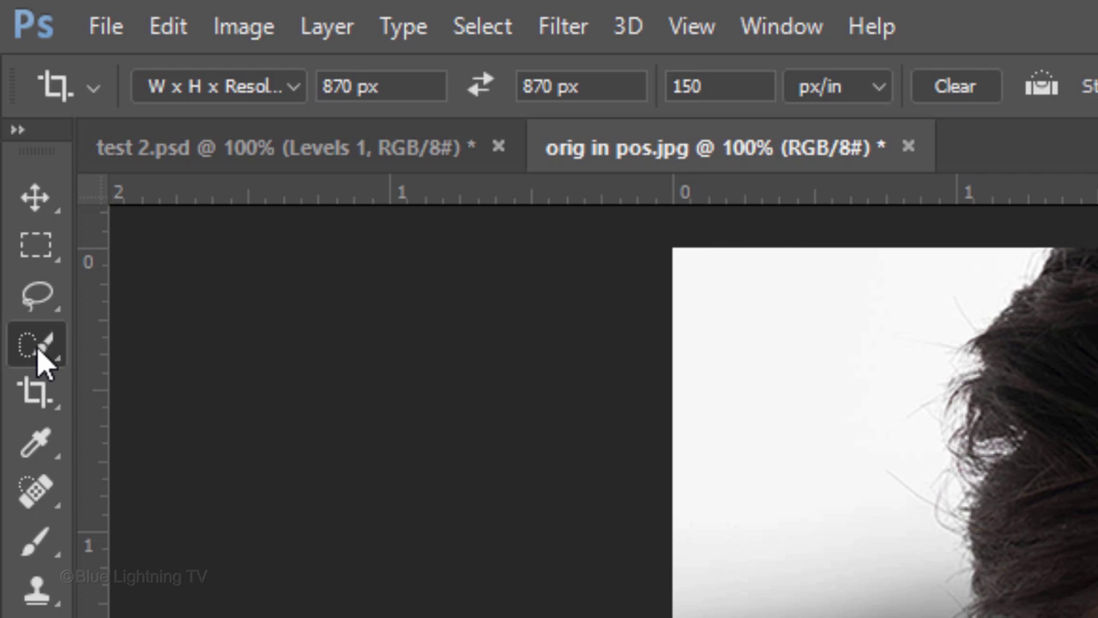
{"action": "left_click", "coordinate": [37, 350]}
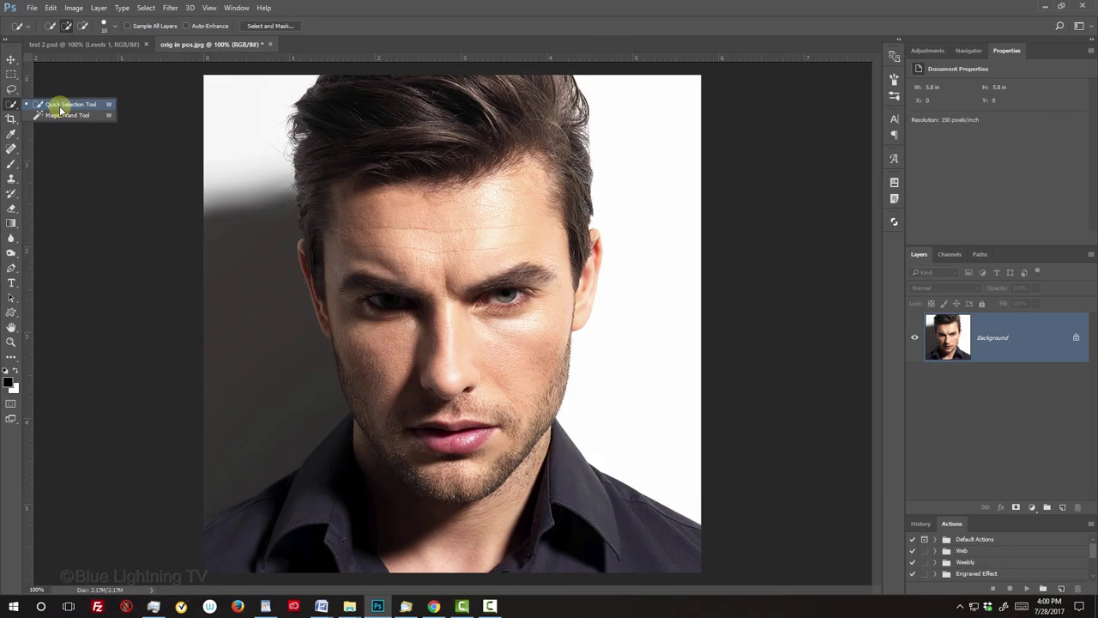
{"action": "left_click", "coordinate": [188, 343]}
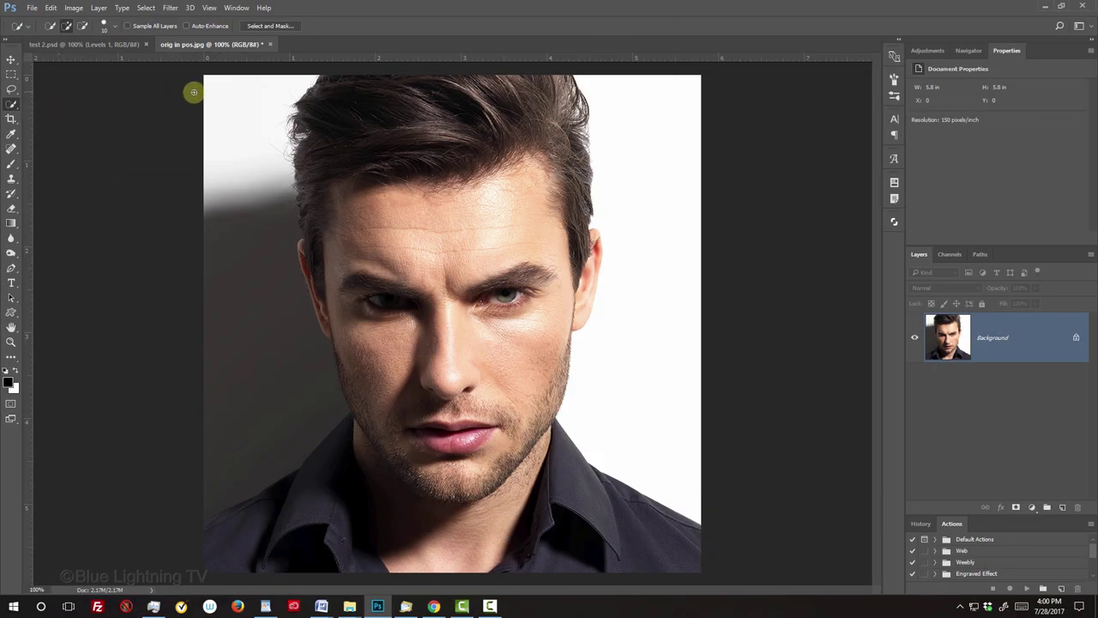
{"action": "mouse_move", "coordinate": [324, 80]}
{"action": "left_mouse_down"}
{"action": "mouse_move", "coordinate": [329, 123]}
{"action": "mouse_move", "coordinate": [305, 247]}
{"action": "mouse_move", "coordinate": [553, 91]}
{"action": "mouse_move", "coordinate": [574, 227]}
{"action": "mouse_move", "coordinate": [592, 259]}
{"action": "mouse_move", "coordinate": [388, 273]}
{"action": "mouse_move", "coordinate": [323, 294]}
{"action": "mouse_move", "coordinate": [371, 342]}
{"action": "mouse_move", "coordinate": [545, 435]}
{"action": "mouse_move", "coordinate": [596, 500]}
{"action": "mouse_move", "coordinate": [341, 343]}
{"action": "mouse_move", "coordinate": [359, 424]}
{"action": "mouse_move", "coordinate": [299, 415]}
{"action": "mouse_move", "coordinate": [324, 405]}
{"action": "left_mouse_up"}
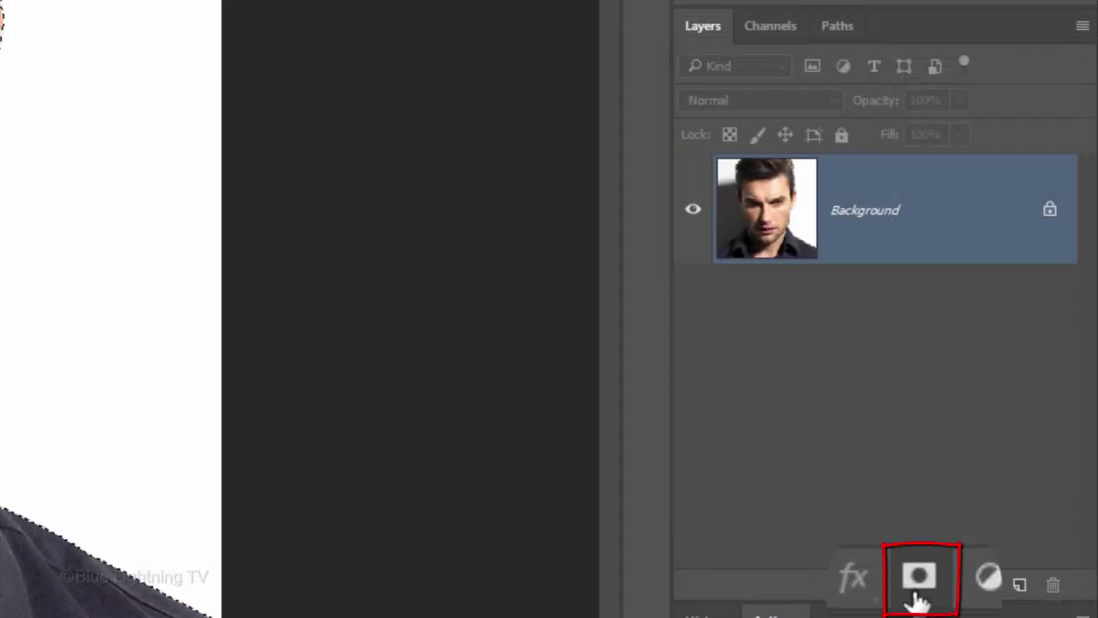
- Mask out the background on Layer 0 and add a white-filled Layer 1 beneath it
{"action": "left_click", "coordinate": [916, 587]}
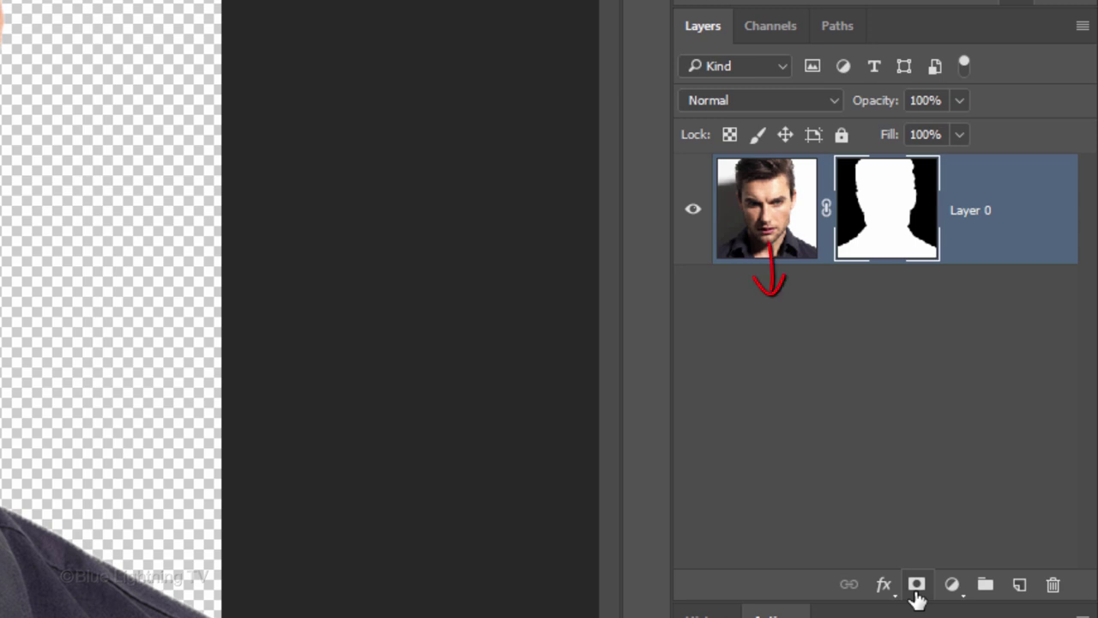
{"action": "left_click", "coordinate": [1019, 588], "text": "ctrl"}
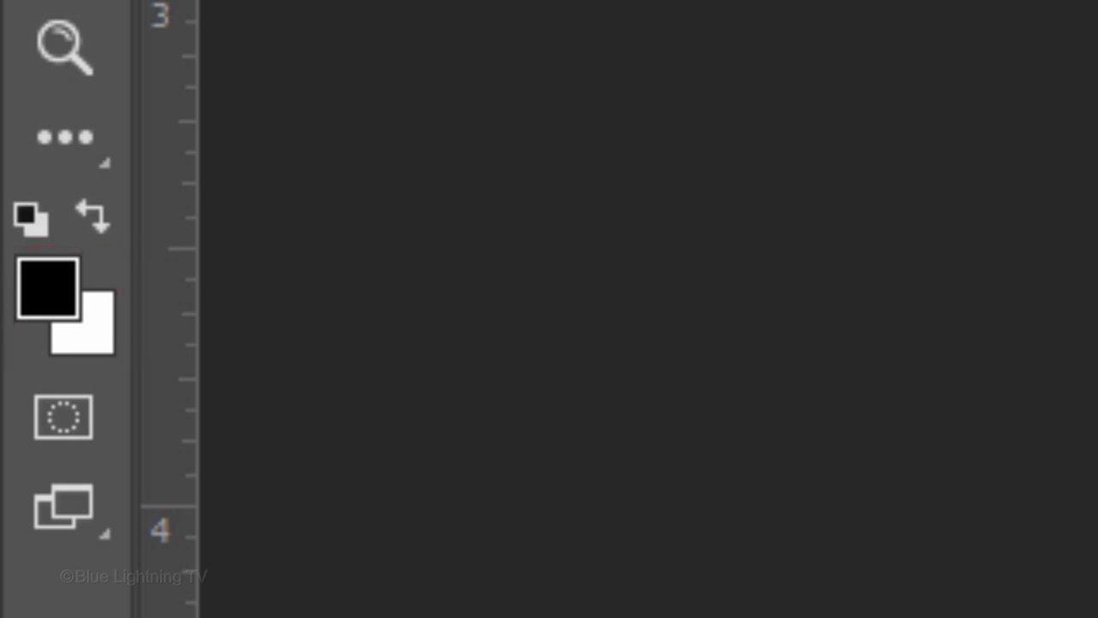
{"action": "key", "text": "d"}
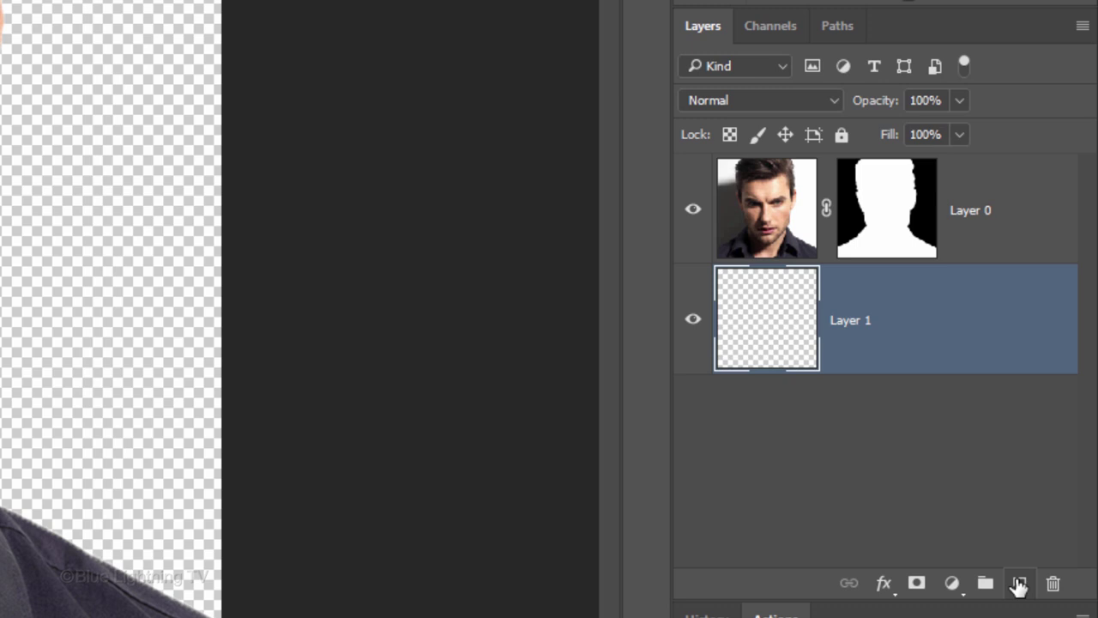
{"action": "key", "text": "ctrl+Delete"}
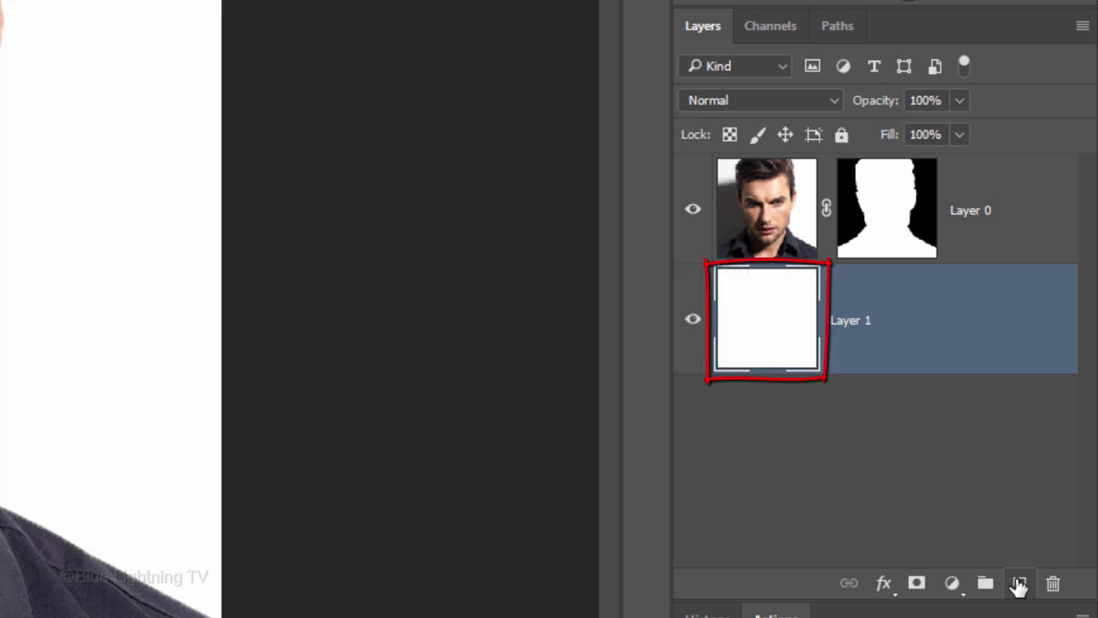
- Convert Layer 0 to a smart object and apply a 5-pixel Gaussian Blur to it
{"action": "left_click", "coordinate": [986, 249]}
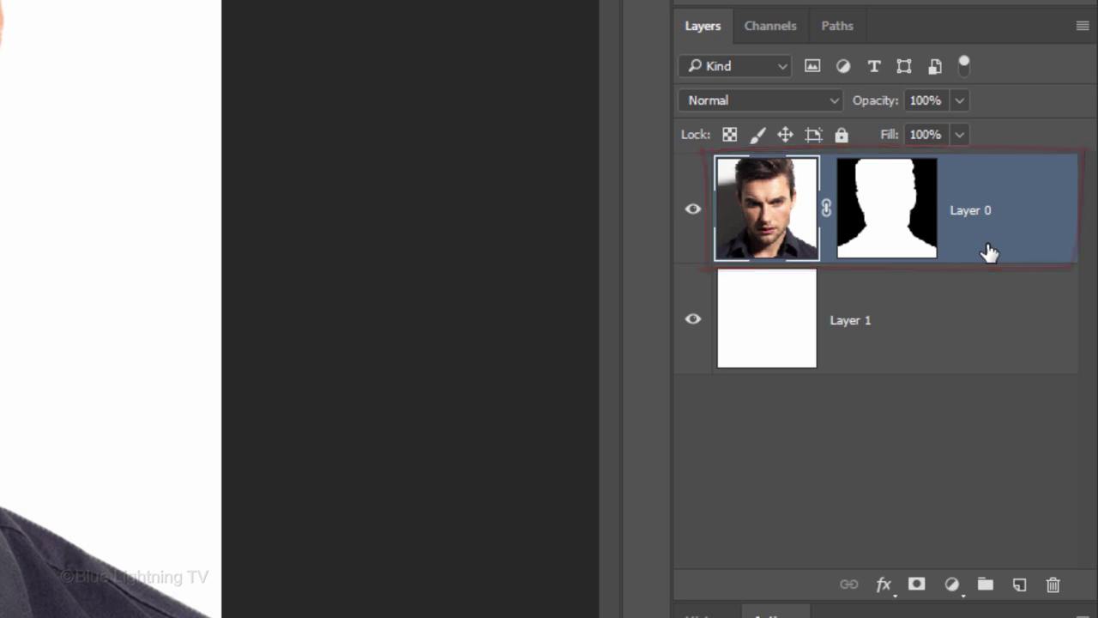
{"action": "left_click", "coordinate": [1082, 27]}
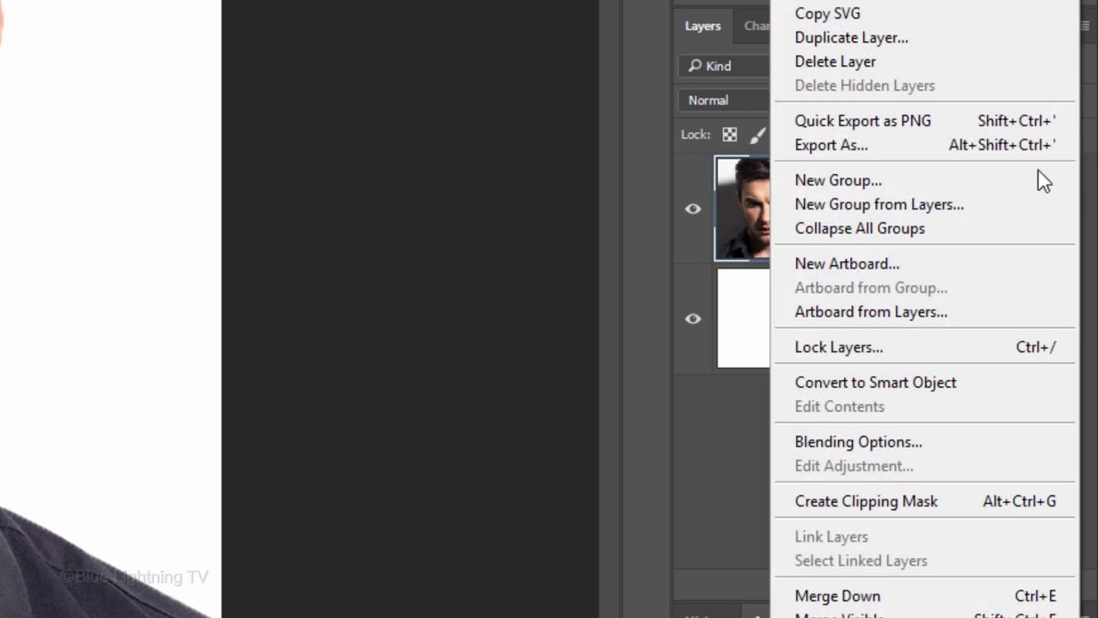
{"action": "left_click", "coordinate": [1011, 386]}
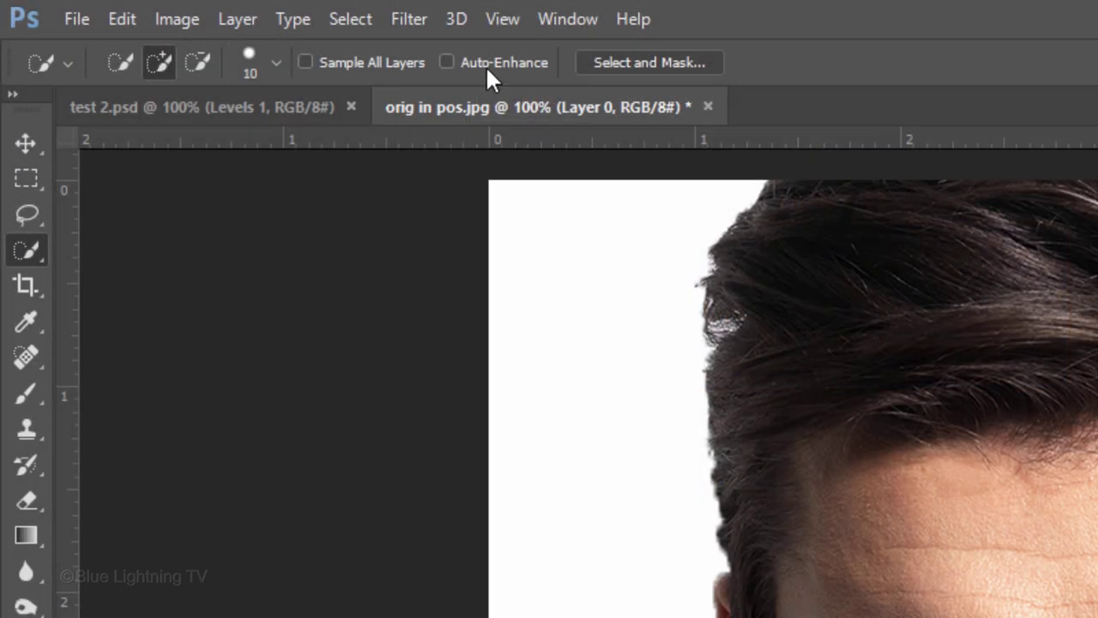
{"action": "left_click", "coordinate": [358, 17]}
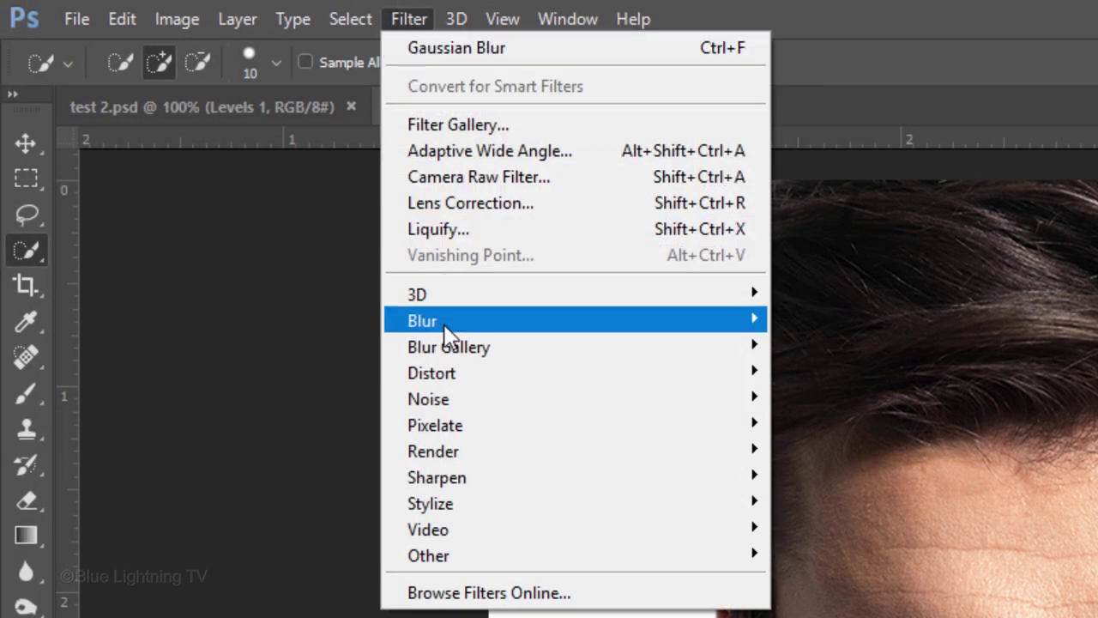
{"action": "mouse_move", "coordinate": [445, 324]}
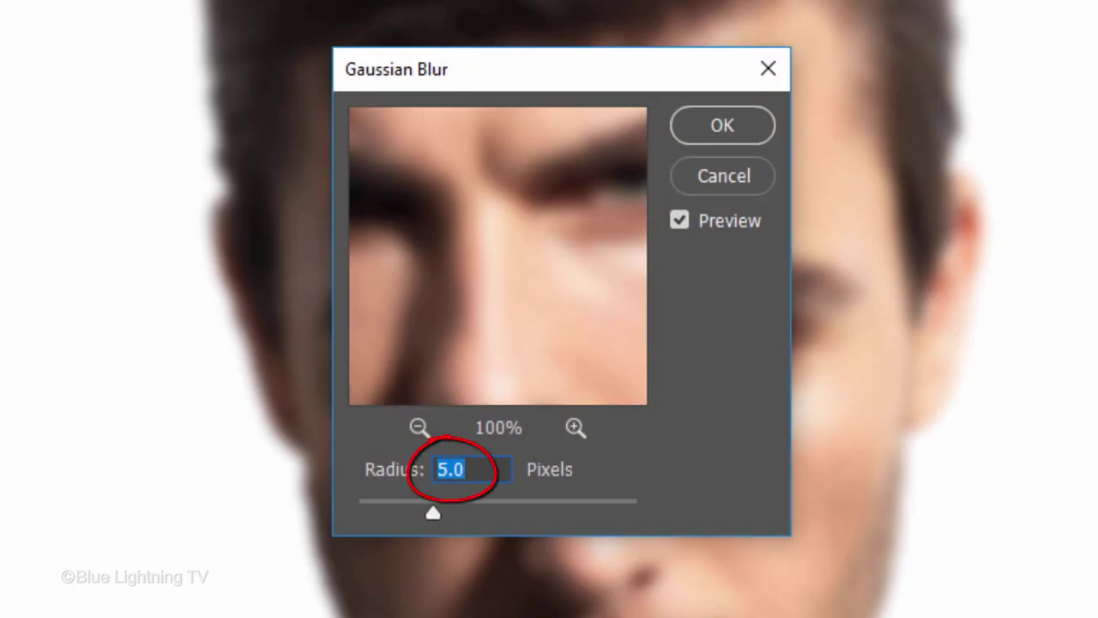
{"action": "key", "text": "Return"}
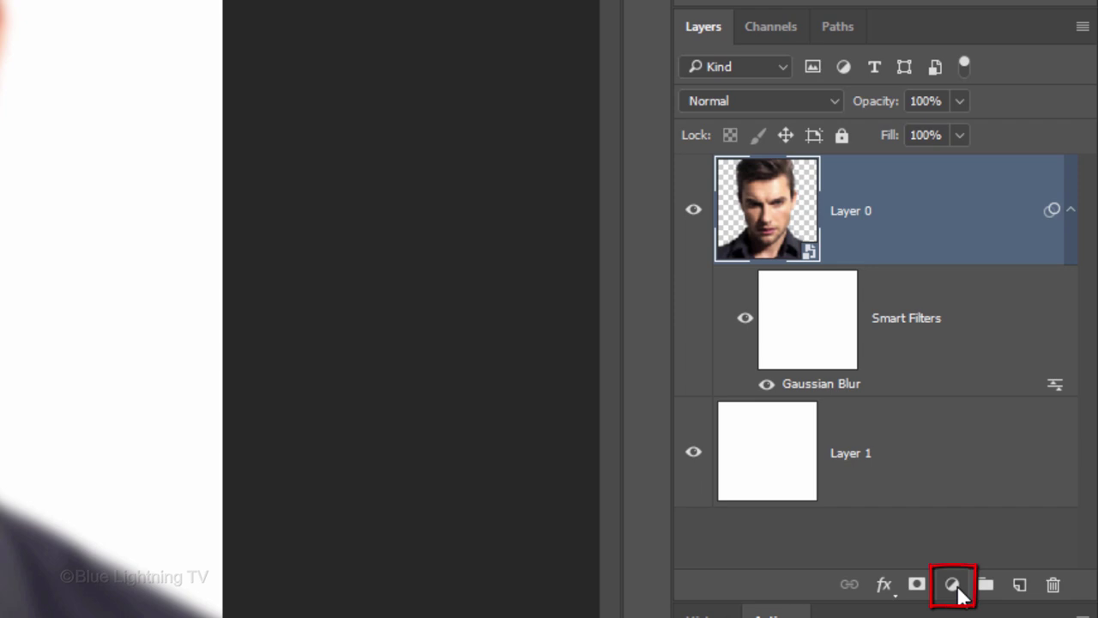
- Add a Black & White adjustment layer, then a 4-level Posterize adjustment layer above it
{"action": "left_click", "coordinate": [958, 589]}
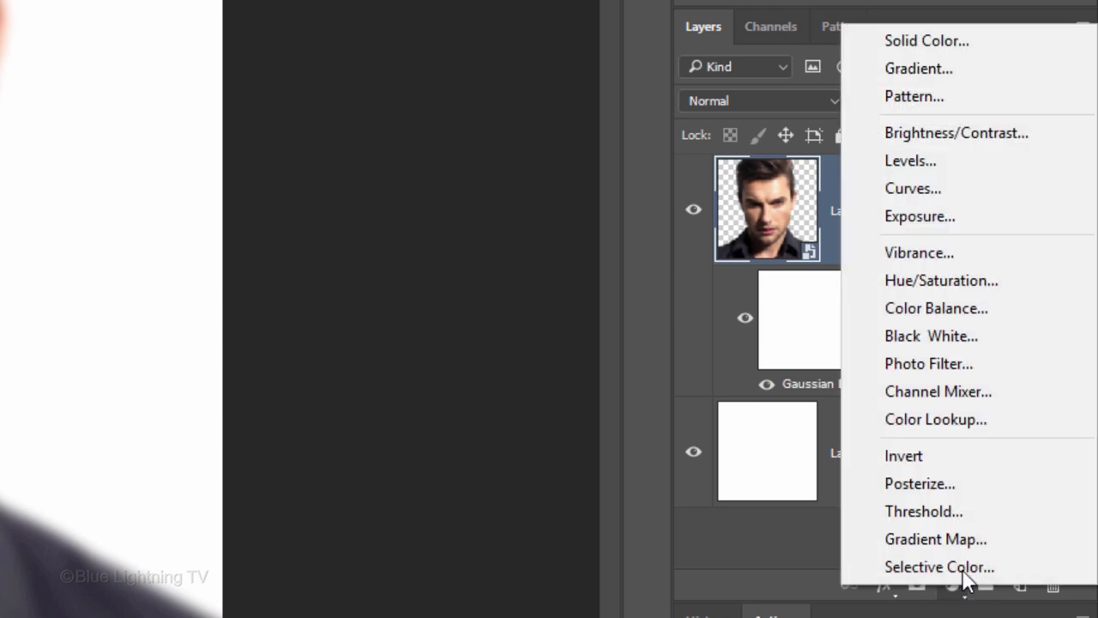
{"action": "left_click", "coordinate": [947, 335]}
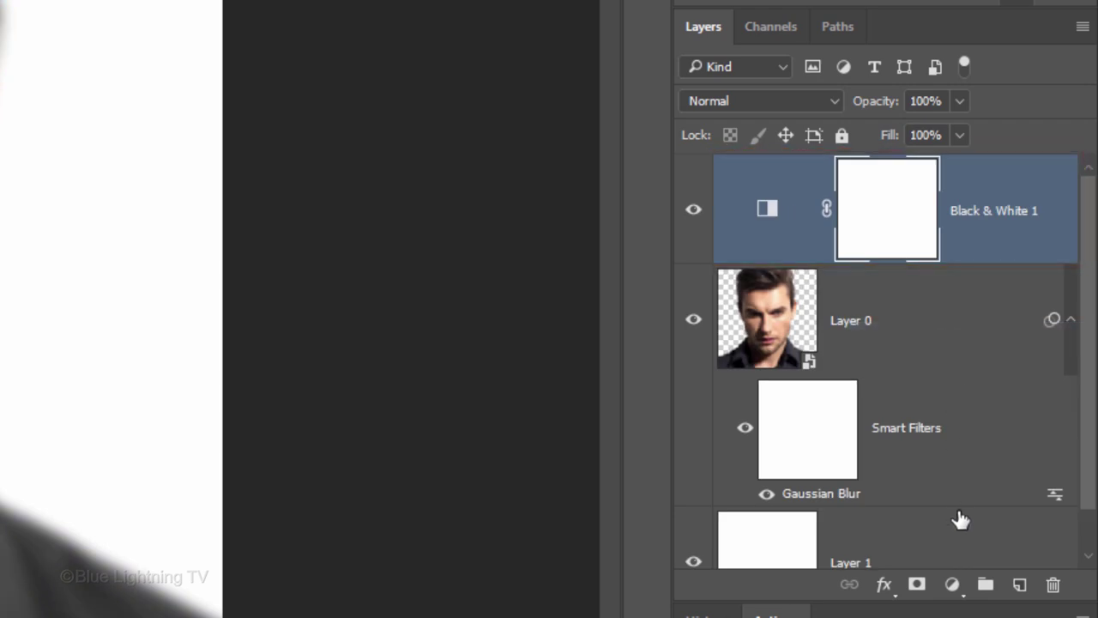
{"action": "left_click", "coordinate": [956, 588]}
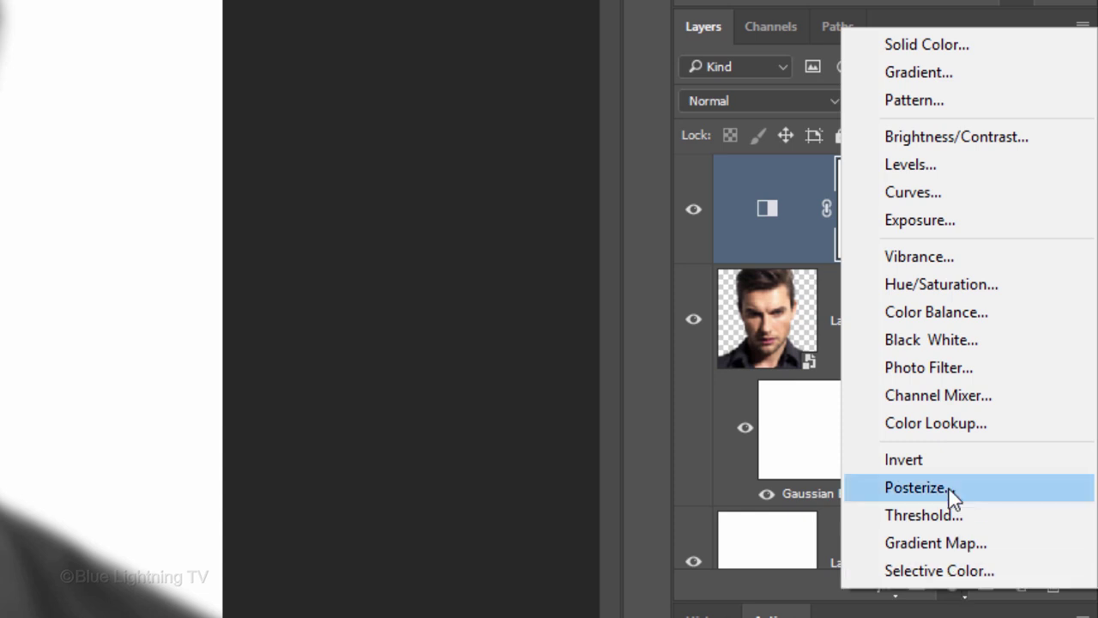
{"action": "left_click", "coordinate": [917, 488]}
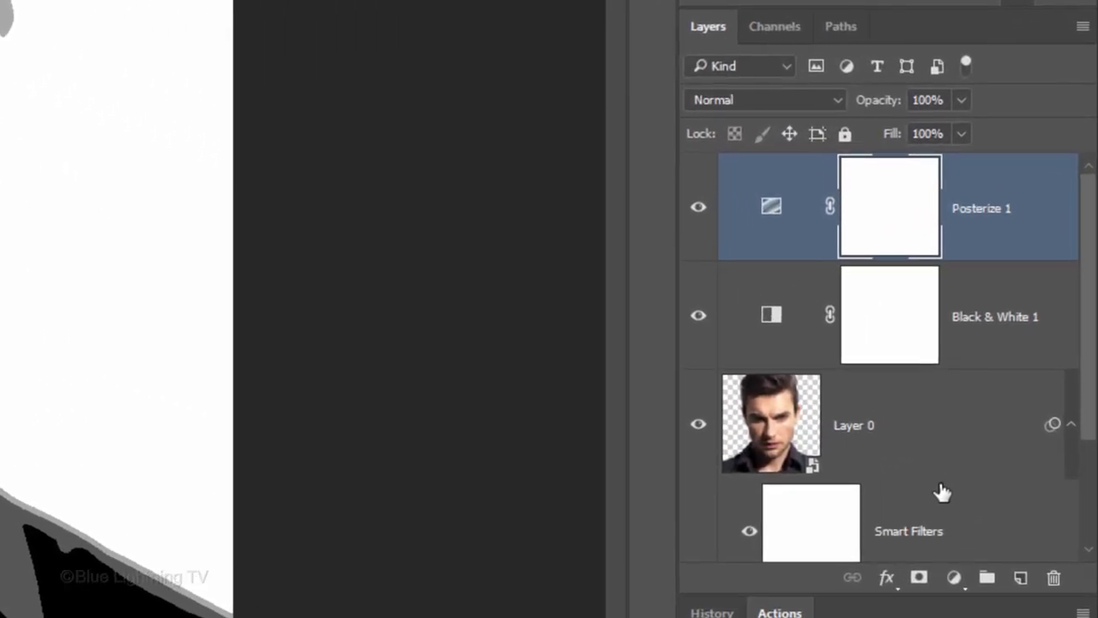
- Load the portrait's outline as a selection with its Gaussian Blur briefly hidden
{"action": "left_click", "coordinate": [749, 534]}
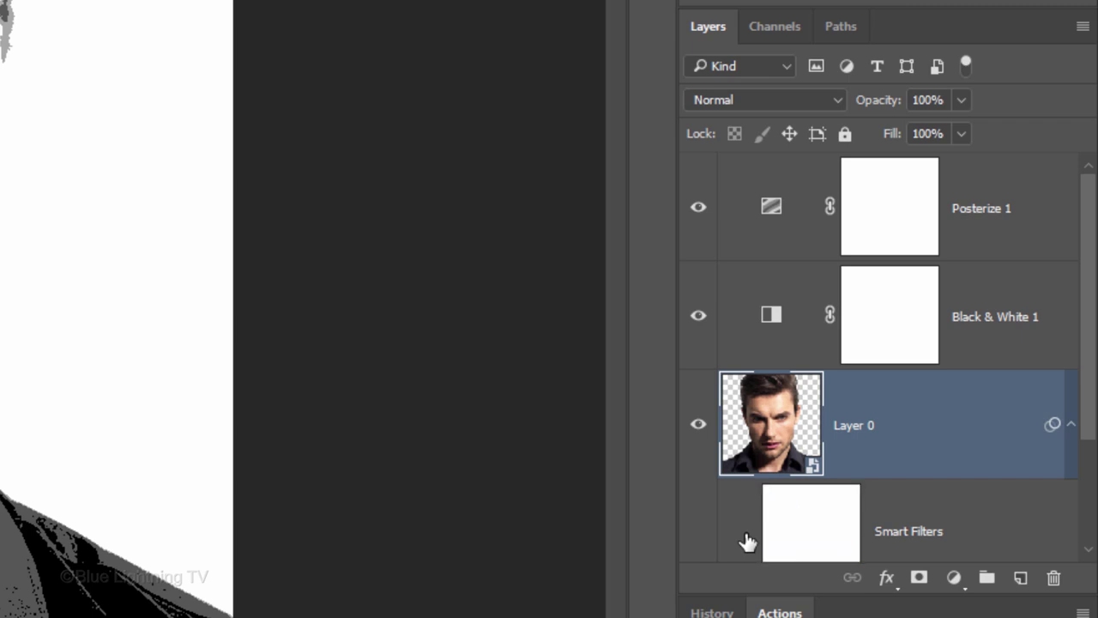
{"action": "left_click", "coordinate": [766, 442], "text": "ctrl"}
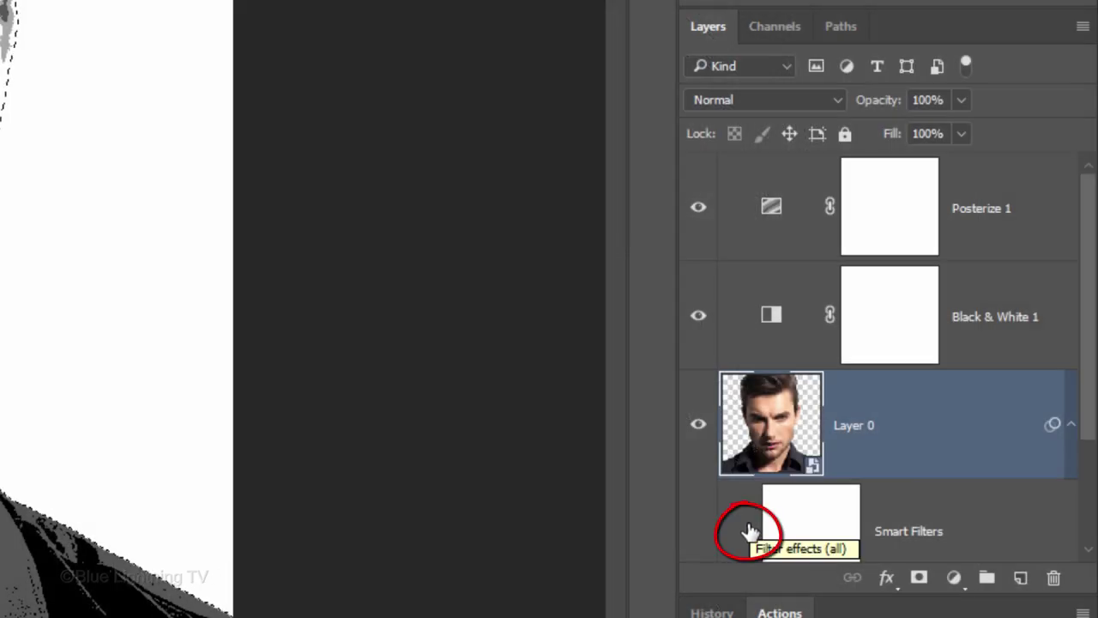
{"action": "left_click", "coordinate": [749, 532]}
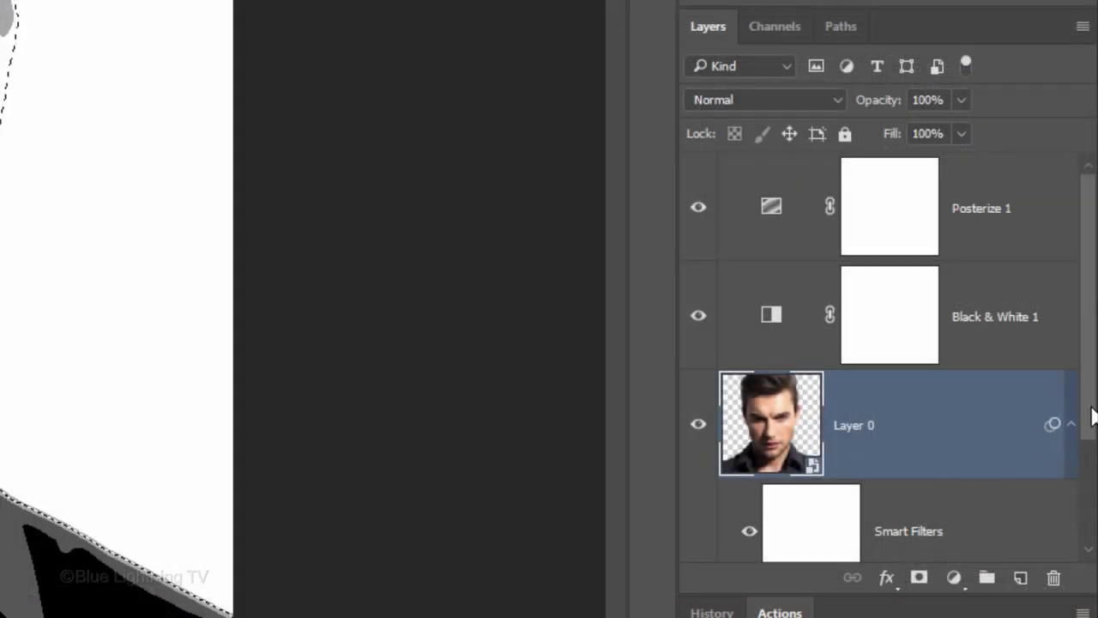
- Convert Layer 0 and both adjustment layers into a single Posterize 1 smart object
{"action": "left_click_drag", "start_coordinate": [1086, 429], "coordinate": [1092, 532]}
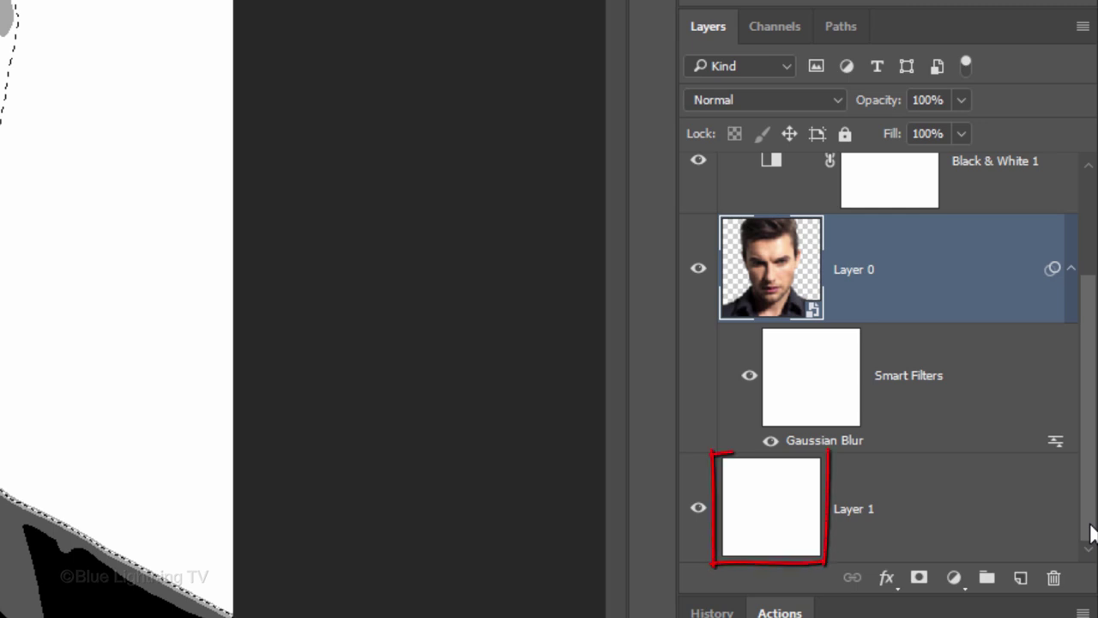
{"action": "left_click", "coordinate": [988, 521]}
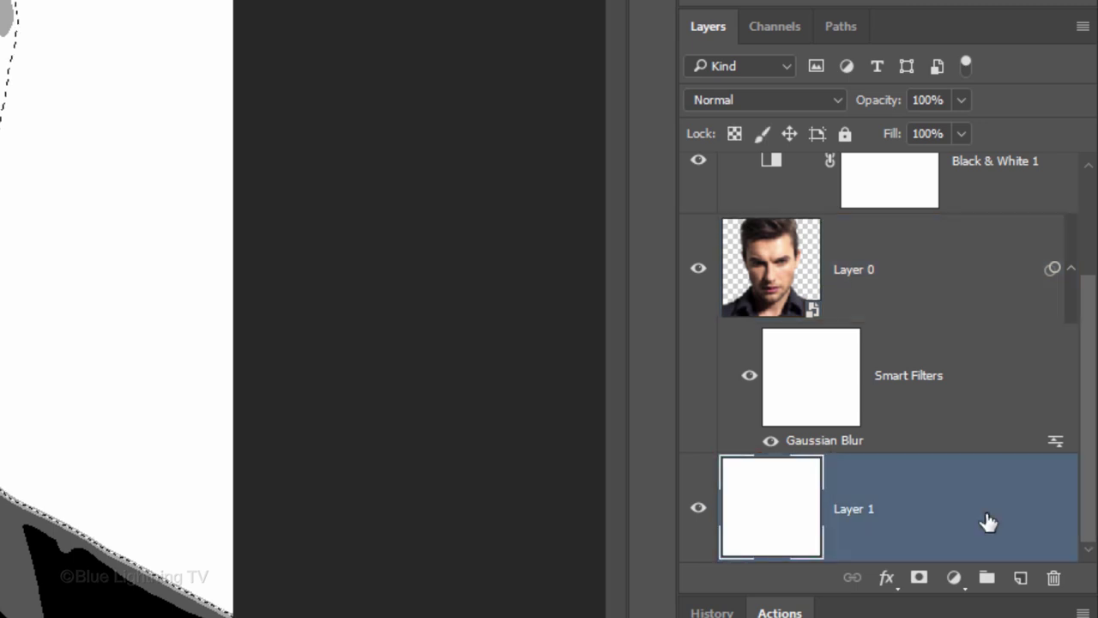
{"action": "left_click_drag", "start_coordinate": [1088, 490], "coordinate": [1088, 292]}
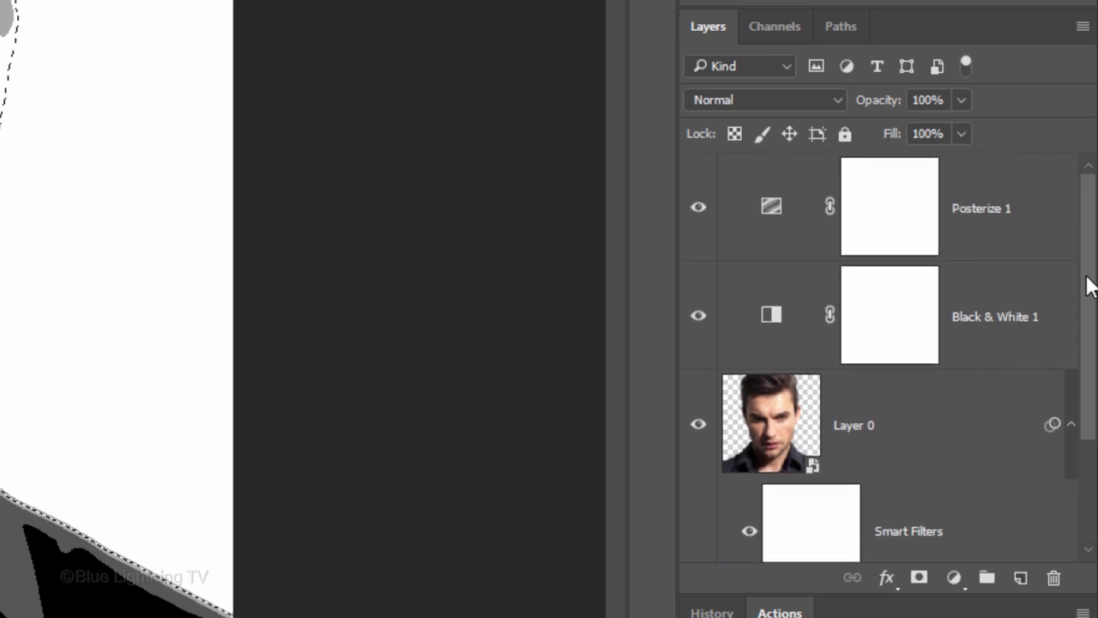
{"action": "left_click", "coordinate": [1017, 239], "text": "shift"}
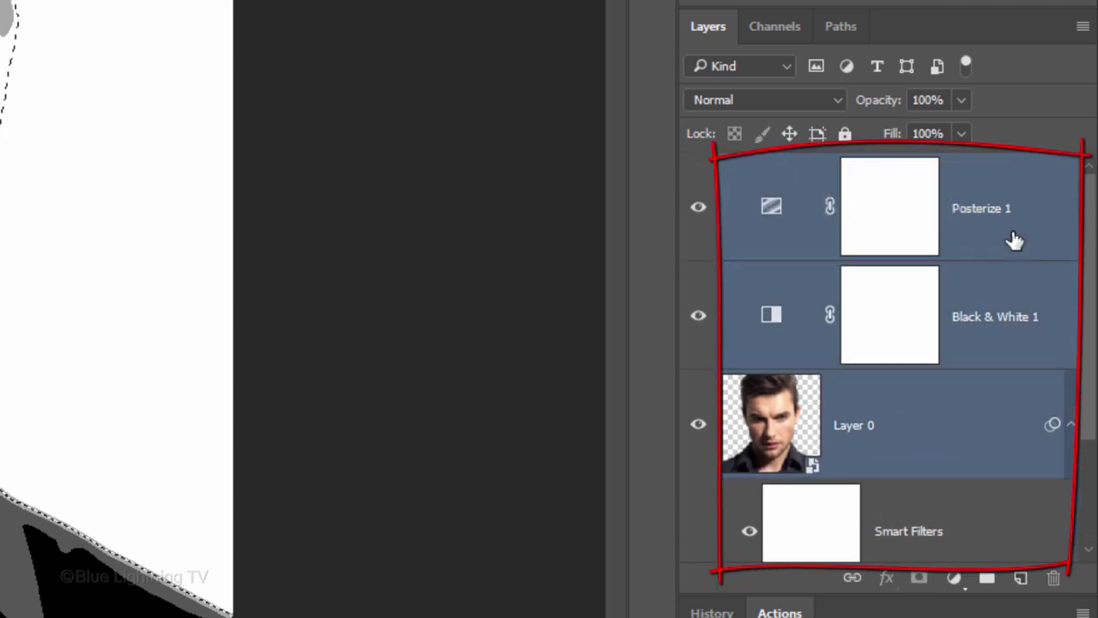
{"action": "left_click", "coordinate": [1083, 26]}
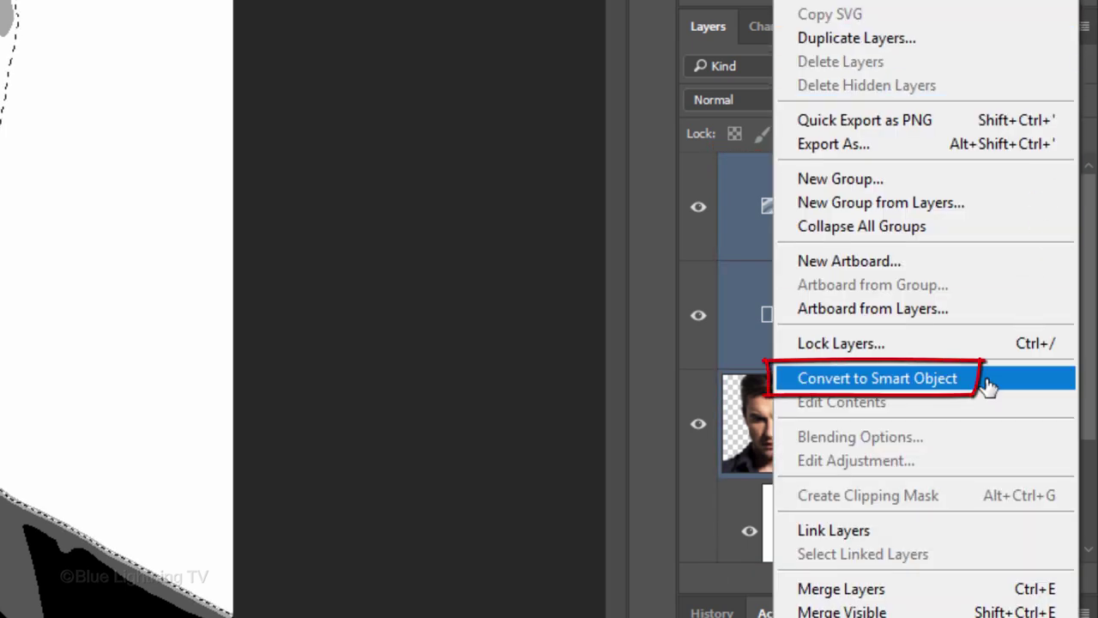
{"action": "left_click", "coordinate": [986, 381]}
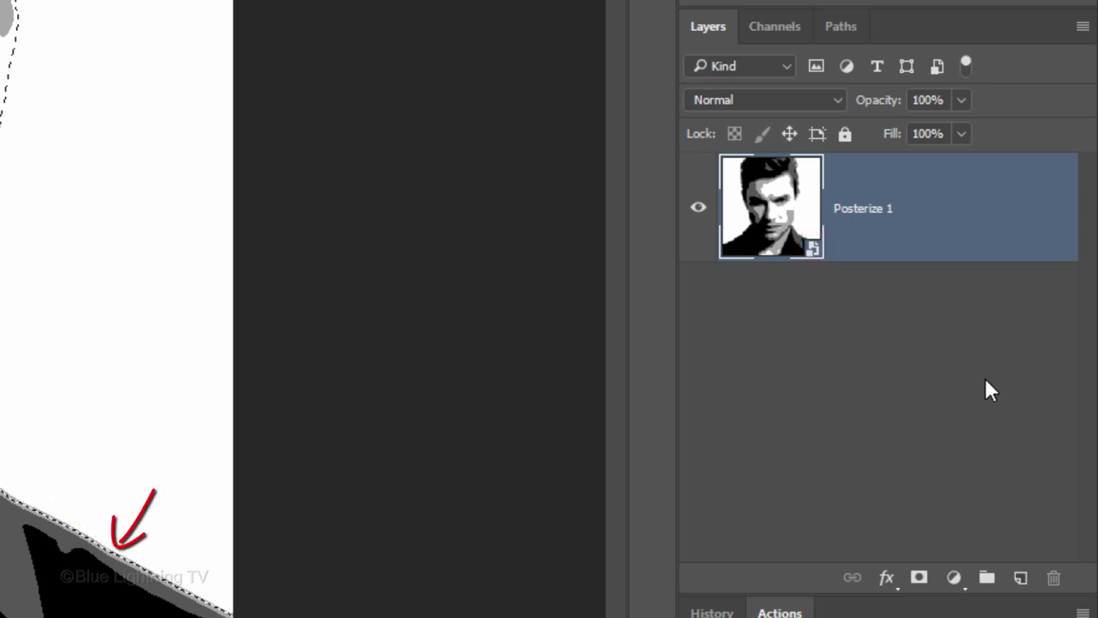
- Mask Posterize 1 to the portrait silhouette and add a white-filled Layer 1 beneath it
{"action": "left_click", "coordinate": [918, 581]}
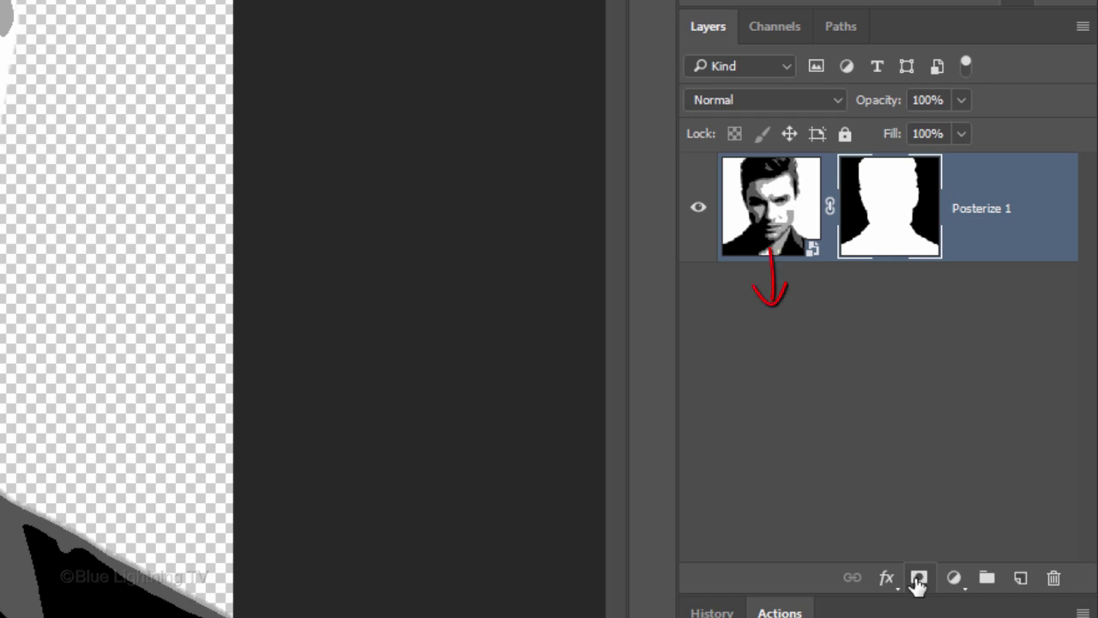
{"action": "left_click", "coordinate": [1021, 581], "text": "ctrl"}
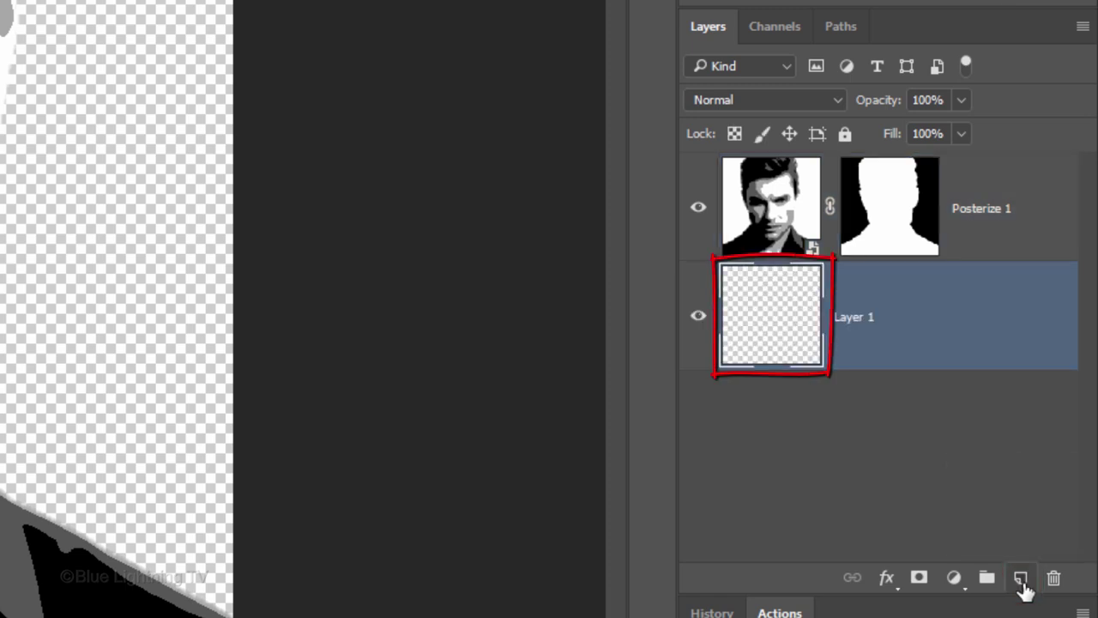
{"action": "key", "text": "ctrl+Delete"}
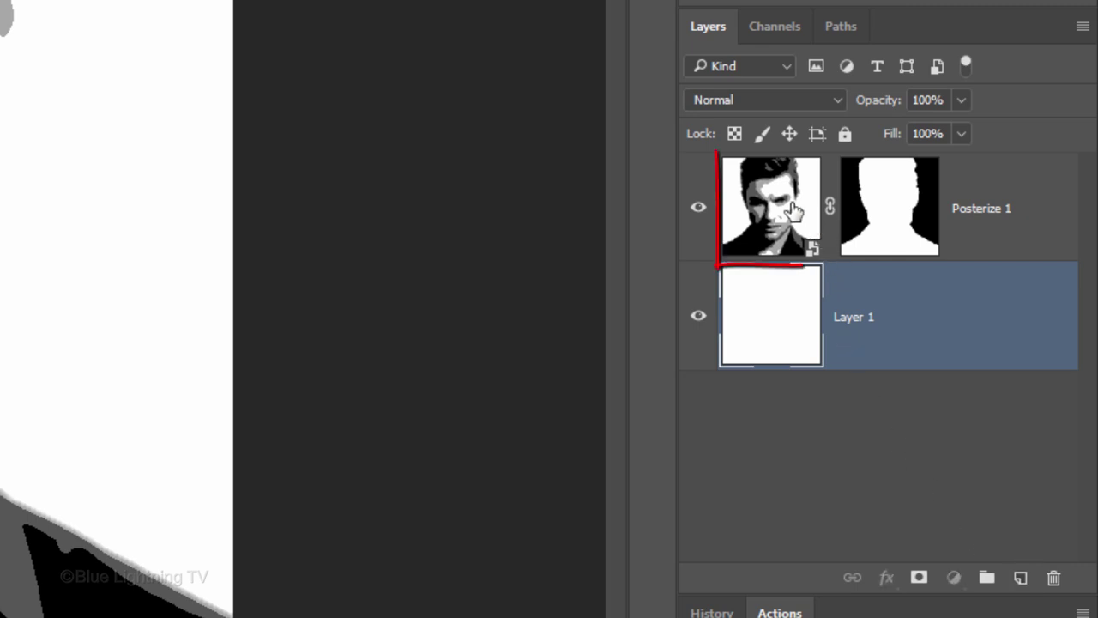
{"action": "left_click", "coordinate": [794, 213]}
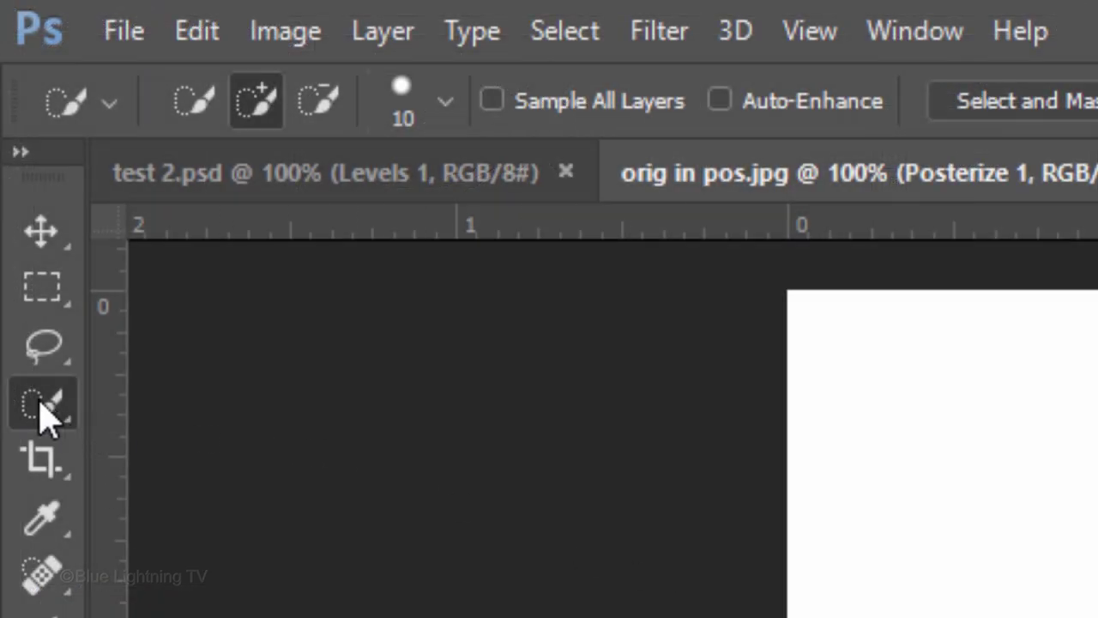
- Magic Wand-select the portrait's black areas with Tolerance 1, Anti-alias and Contiguous off
{"action": "right_click", "coordinate": [11, 104]}
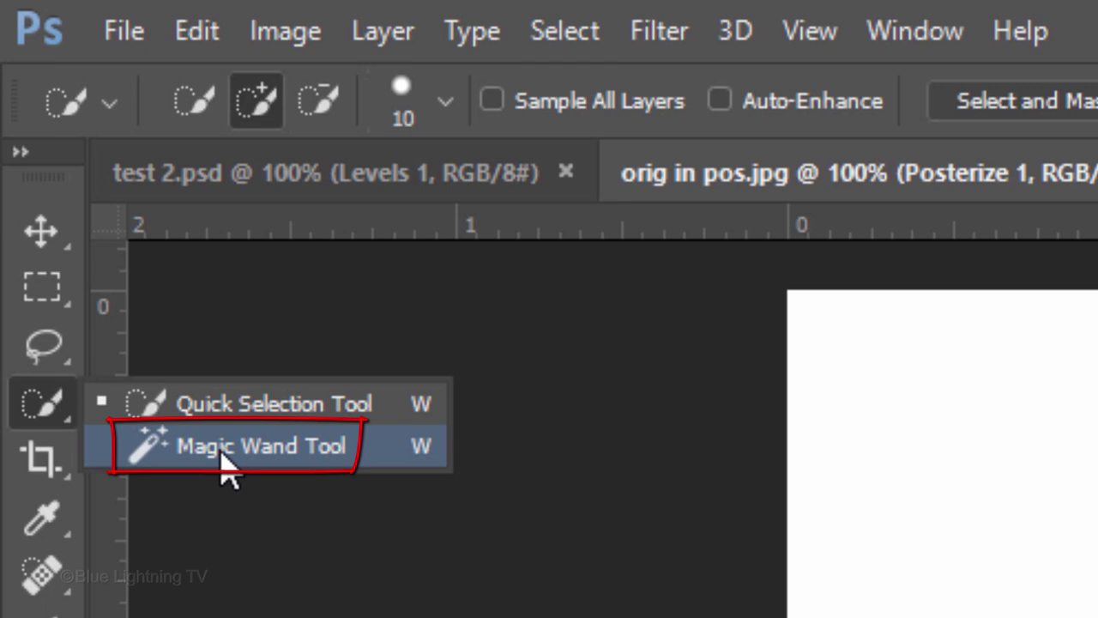
{"action": "left_click", "coordinate": [227, 463]}
{"action": "left_click", "coordinate": [1051, 103]}
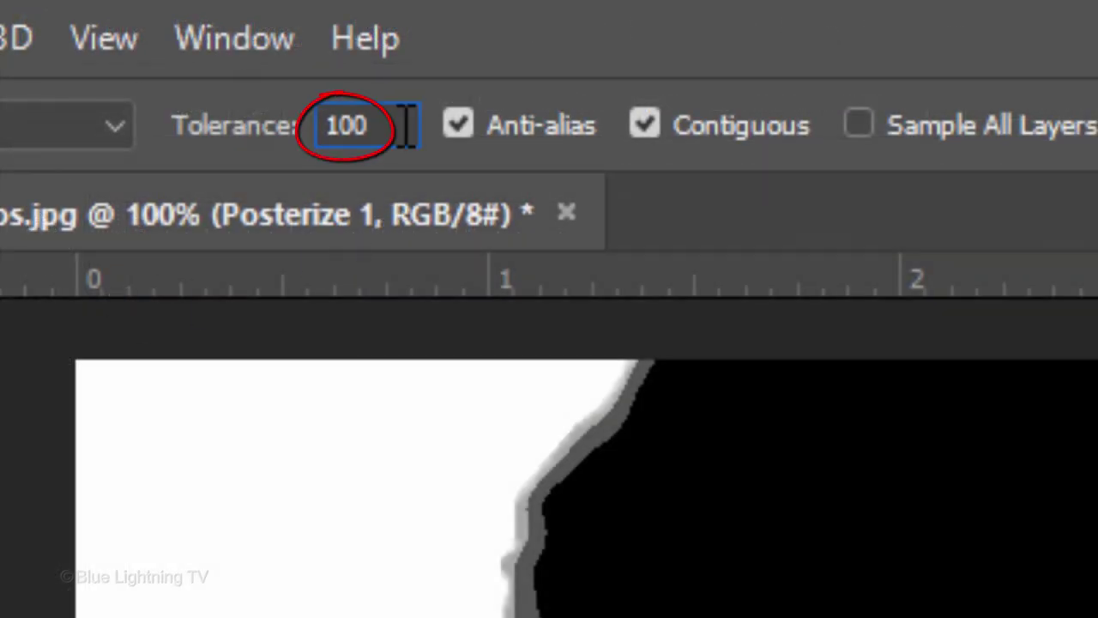
{"action": "key", "text": "ctrl+a"}
{"action": "type", "text": "1"}
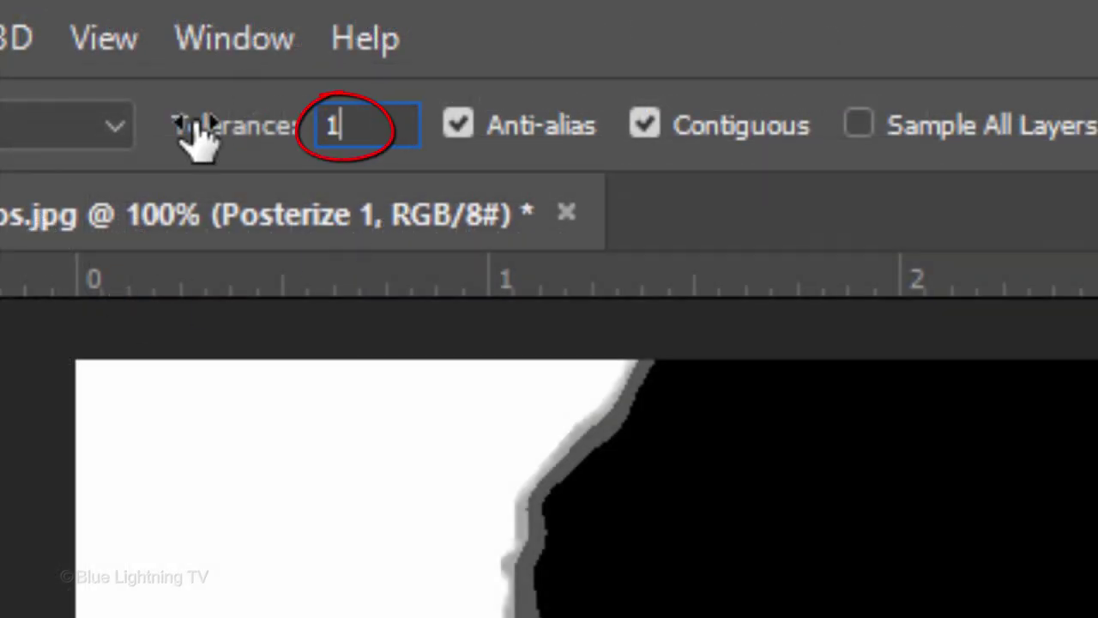
{"action": "left_click", "coordinate": [460, 127]}
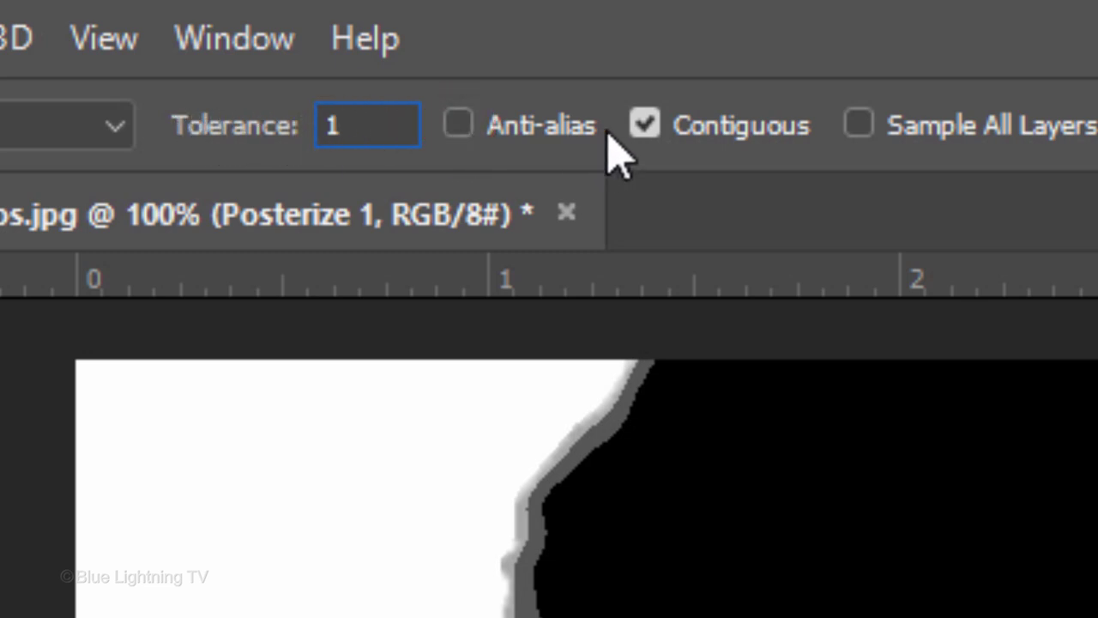
{"action": "left_click", "coordinate": [647, 126]}
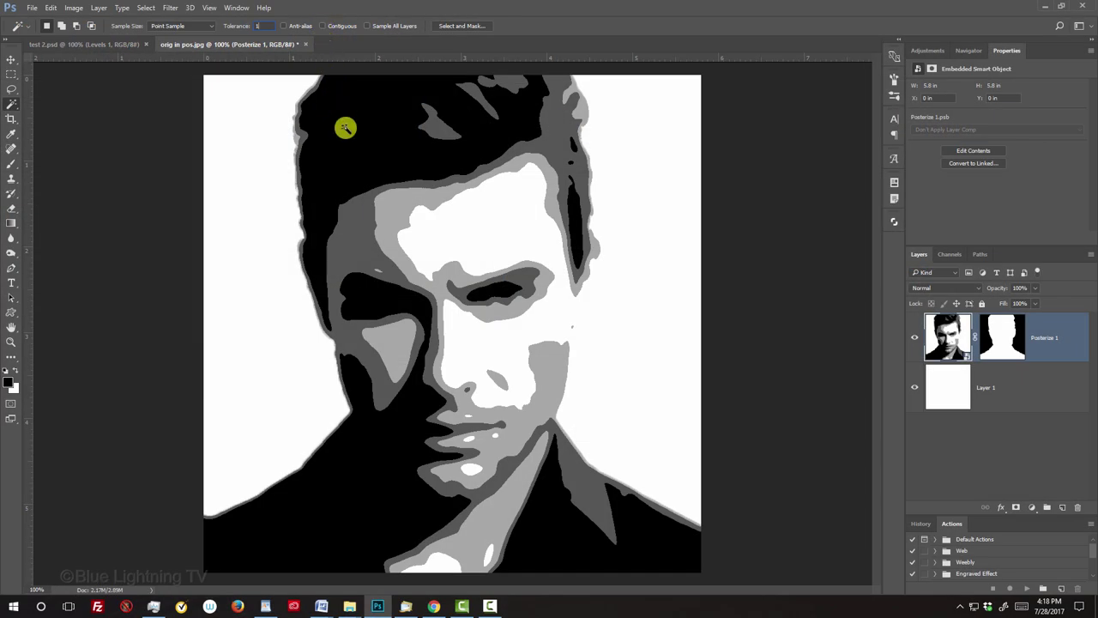
{"action": "left_click", "coordinate": [346, 127]}
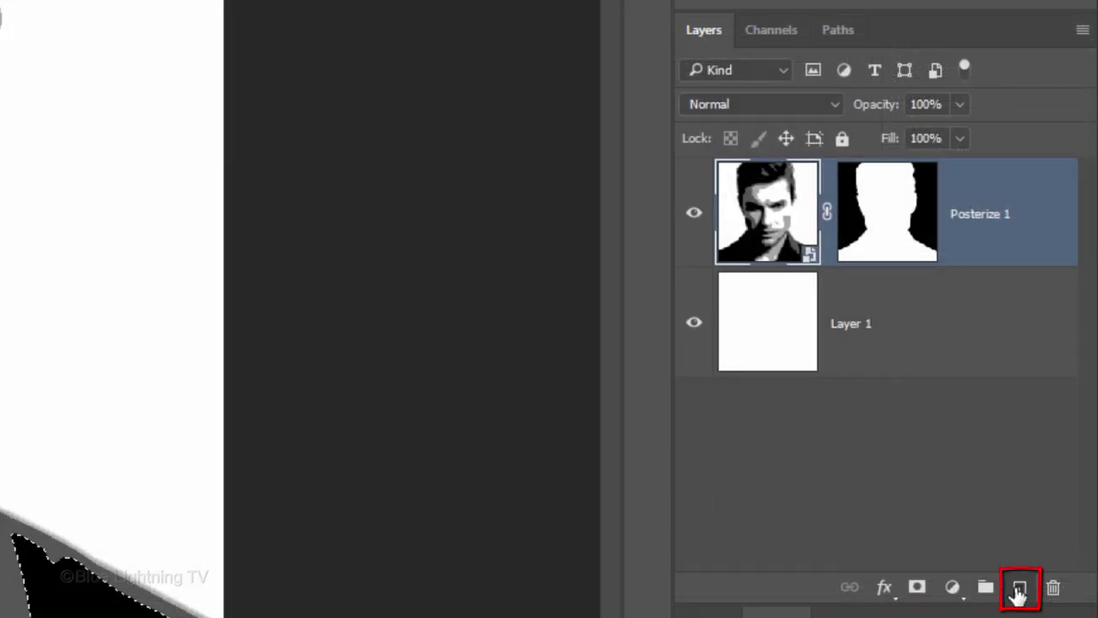
- Add Layer 2 masked to the black areas, then select the darker grey tone on Posterize 1
{"action": "left_click", "coordinate": [1018, 591]}
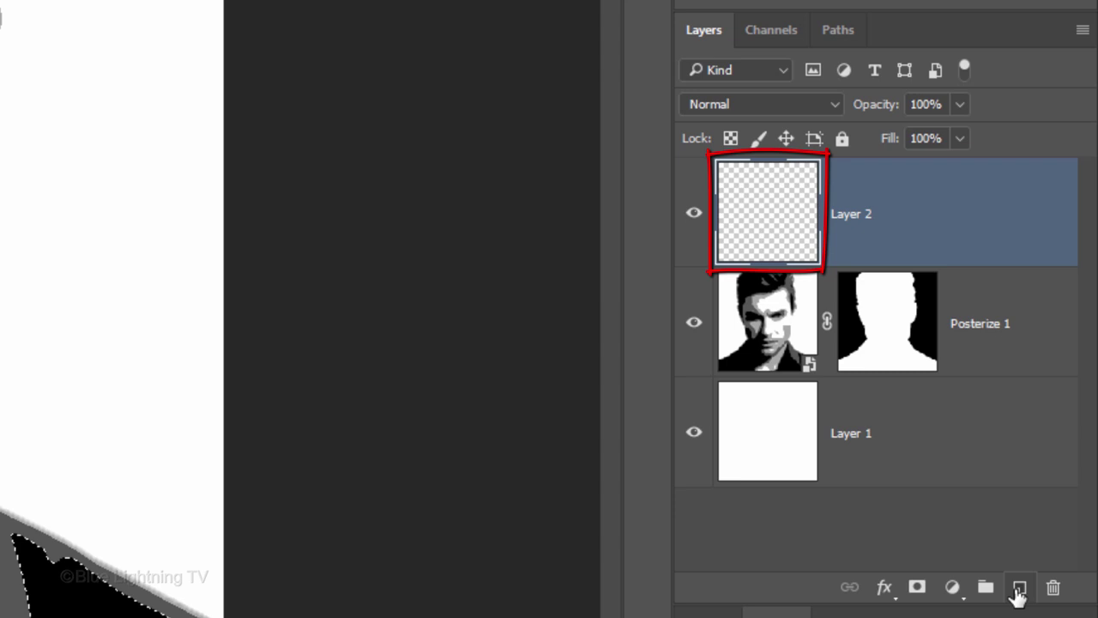
{"action": "left_click", "coordinate": [917, 589]}
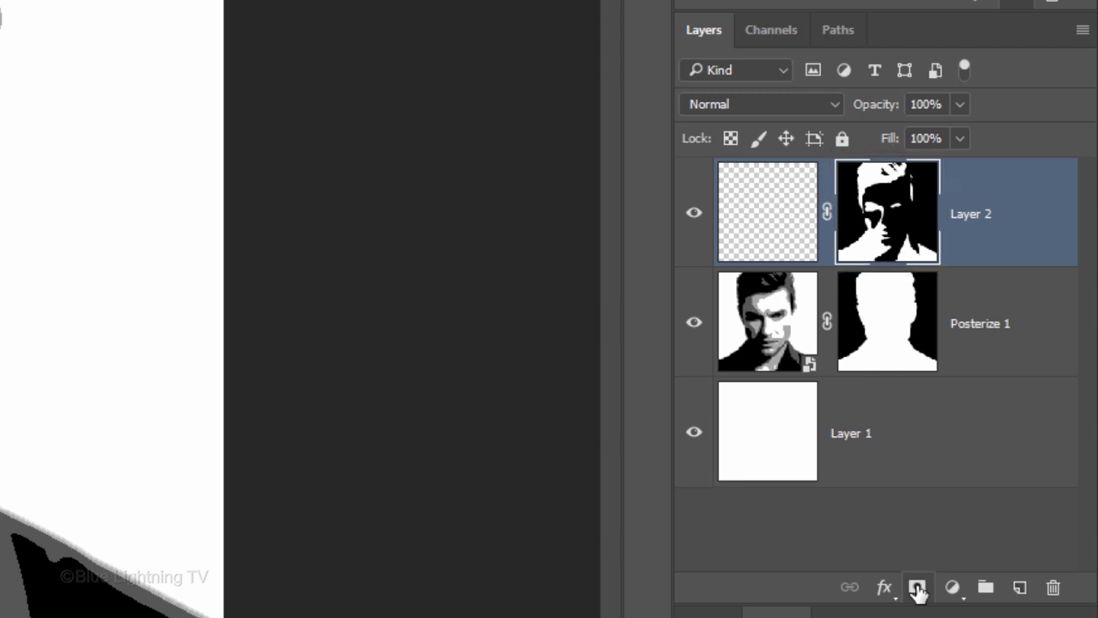
{"action": "left_click", "coordinate": [783, 339]}
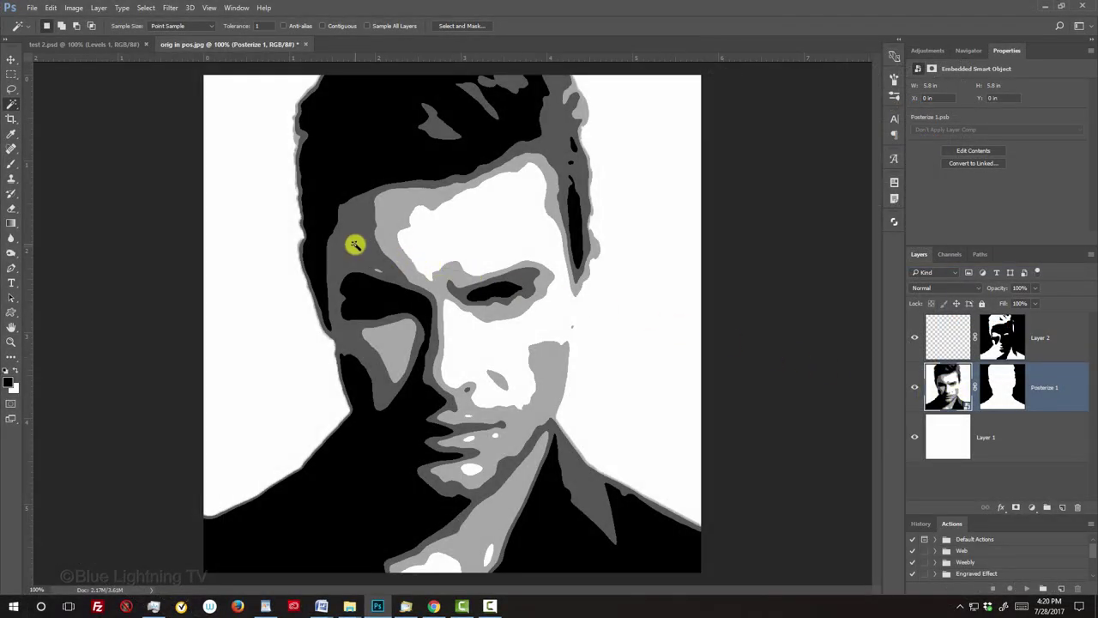
{"action": "left_click", "coordinate": [355, 245]}
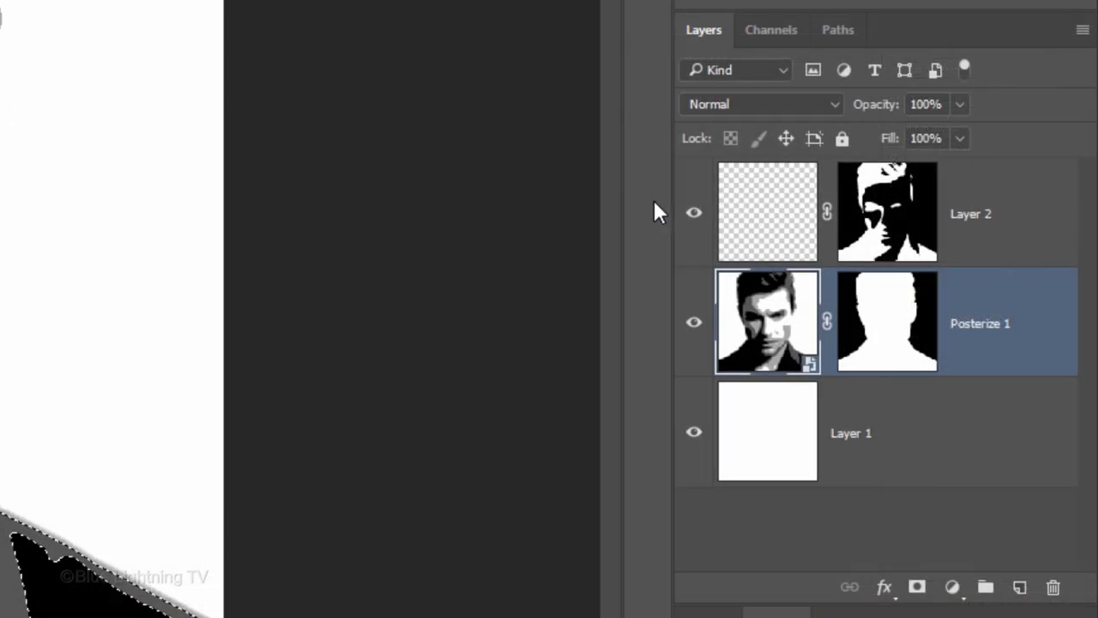
- Create Layer 3 above Layer 2 with a mask made from the darker grey selection
{"action": "left_click", "coordinate": [760, 213]}
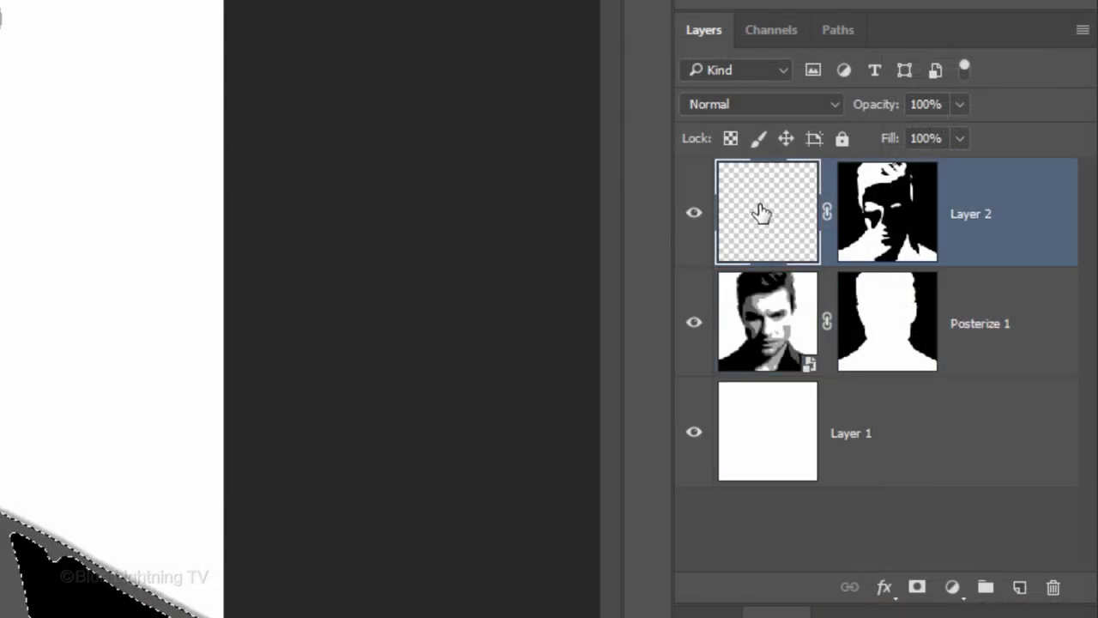
{"action": "left_click", "coordinate": [1019, 590]}
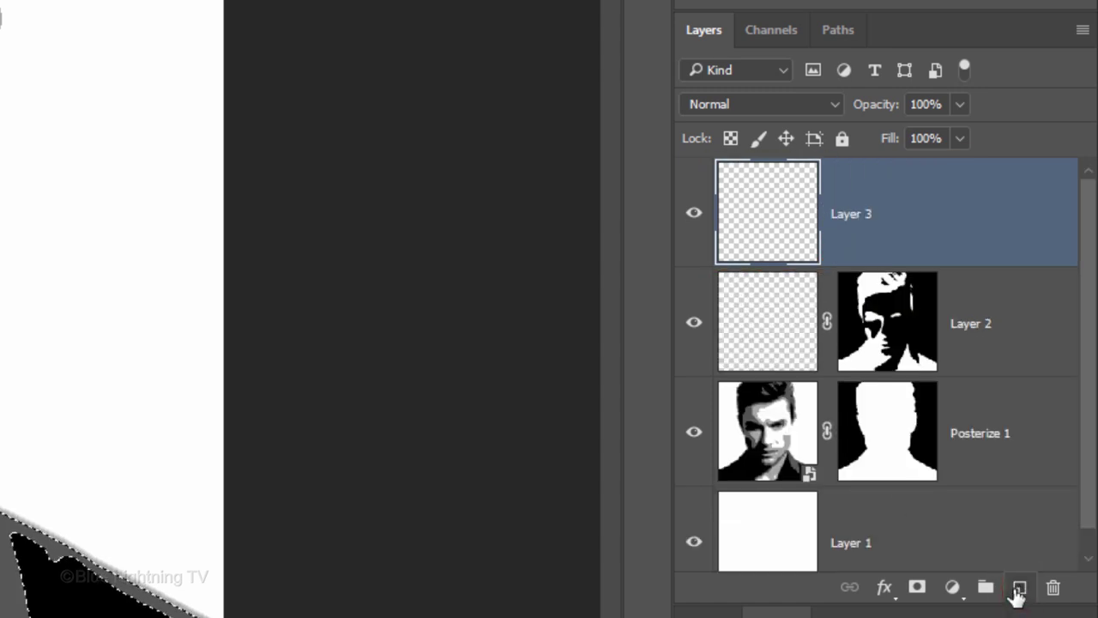
{"action": "left_click", "coordinate": [916, 591]}
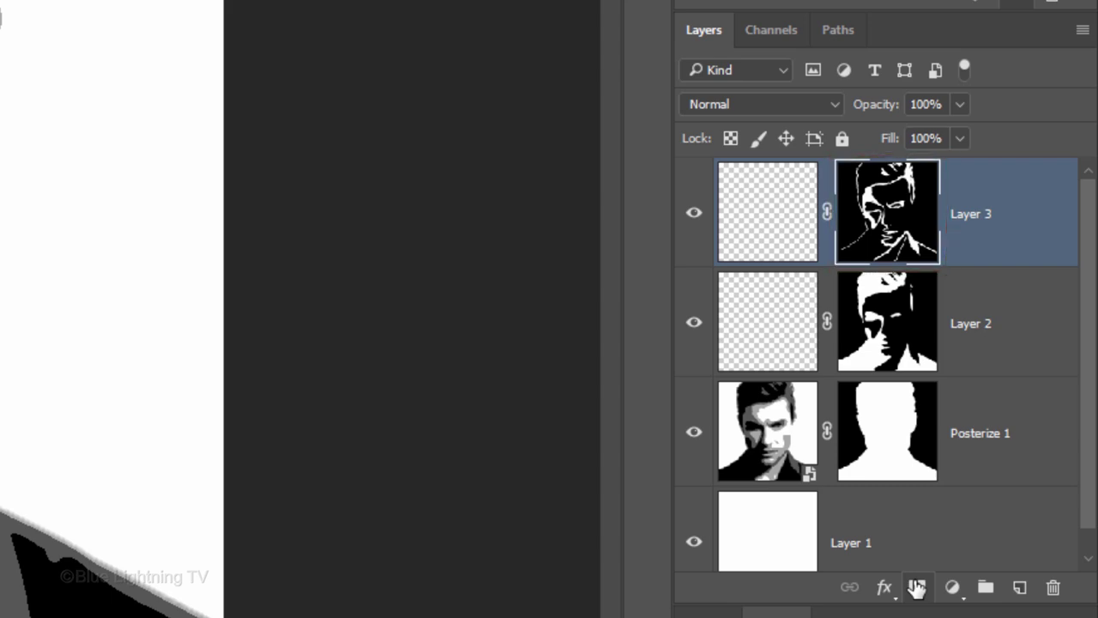
- Select the lighter grey tone on Posterize 1 and add Layer 4 above Layer 3 masked to it
{"action": "left_click", "coordinate": [776, 448]}
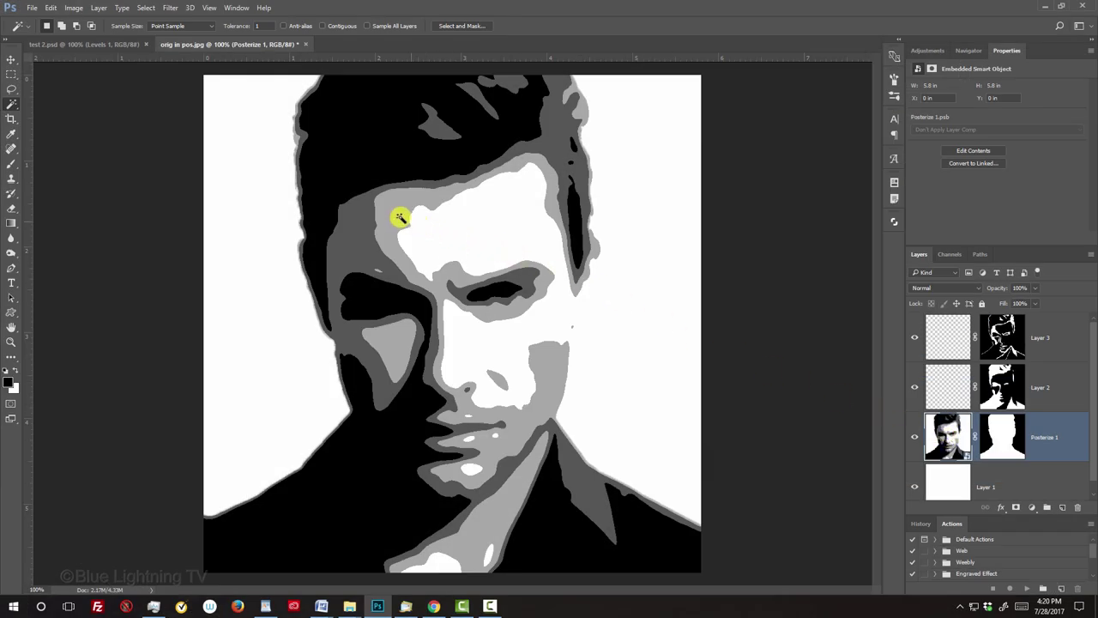
{"action": "left_click", "coordinate": [400, 217]}
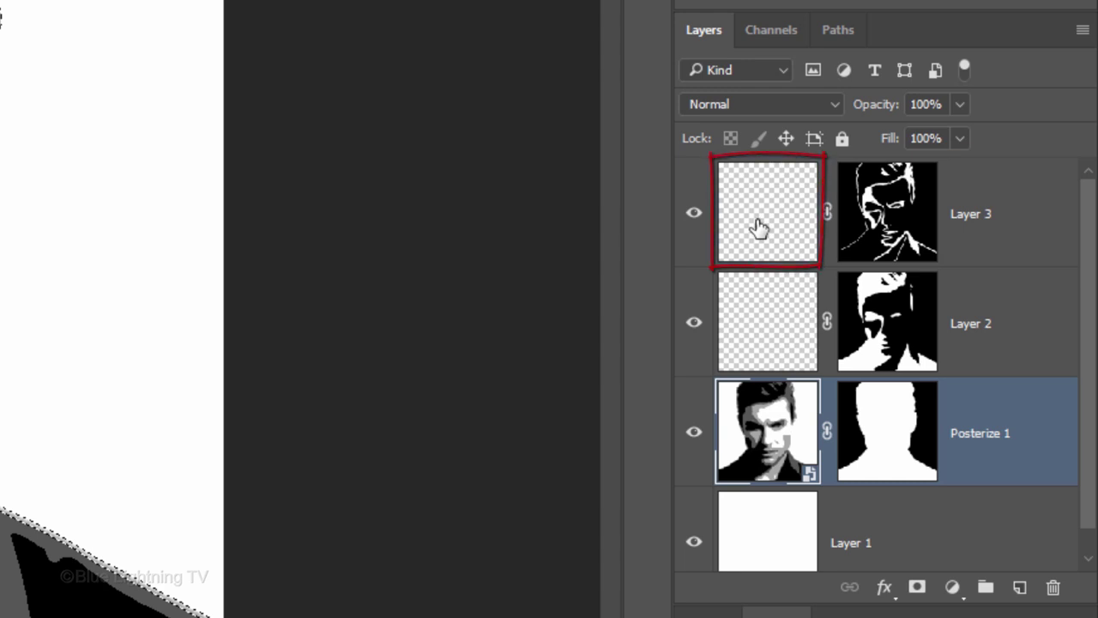
{"action": "left_click", "coordinate": [759, 227]}
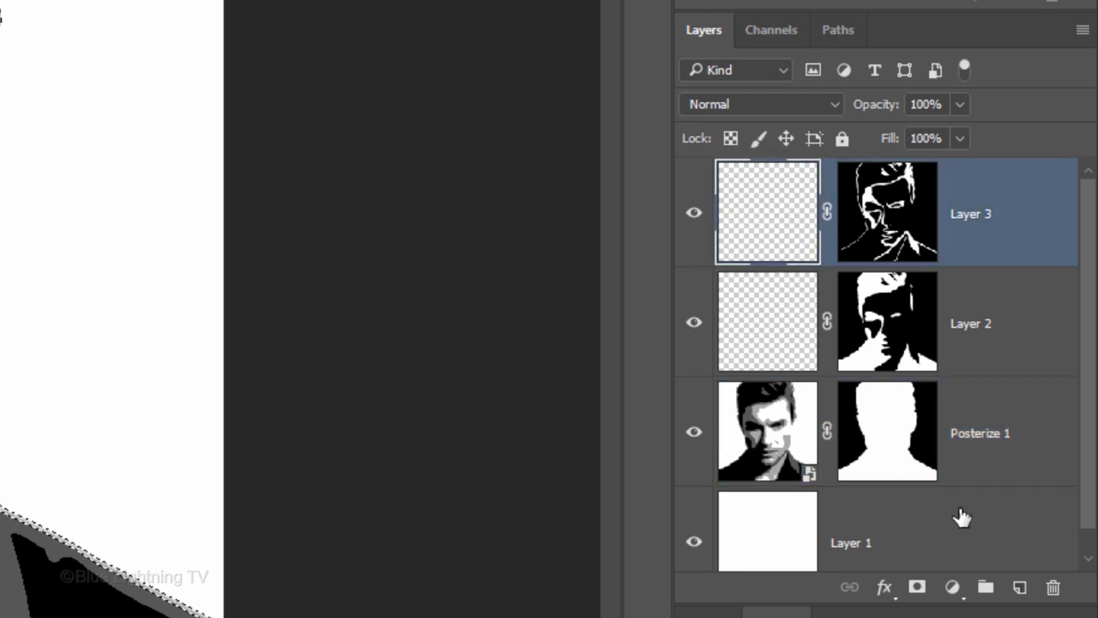
{"action": "left_click", "coordinate": [1019, 586]}
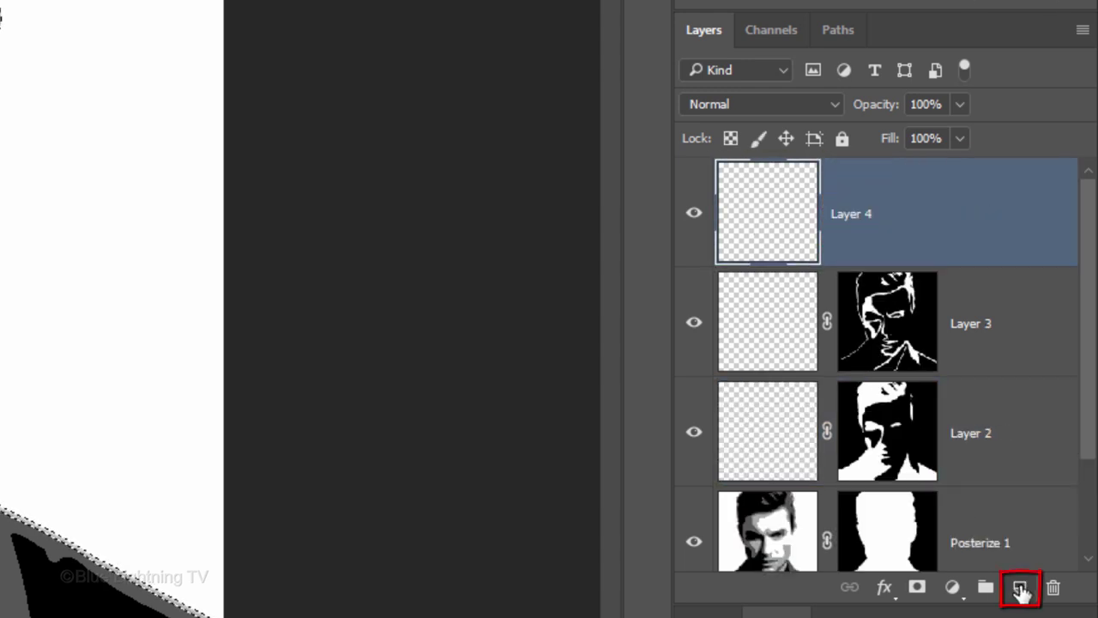
{"action": "left_click", "coordinate": [918, 588]}
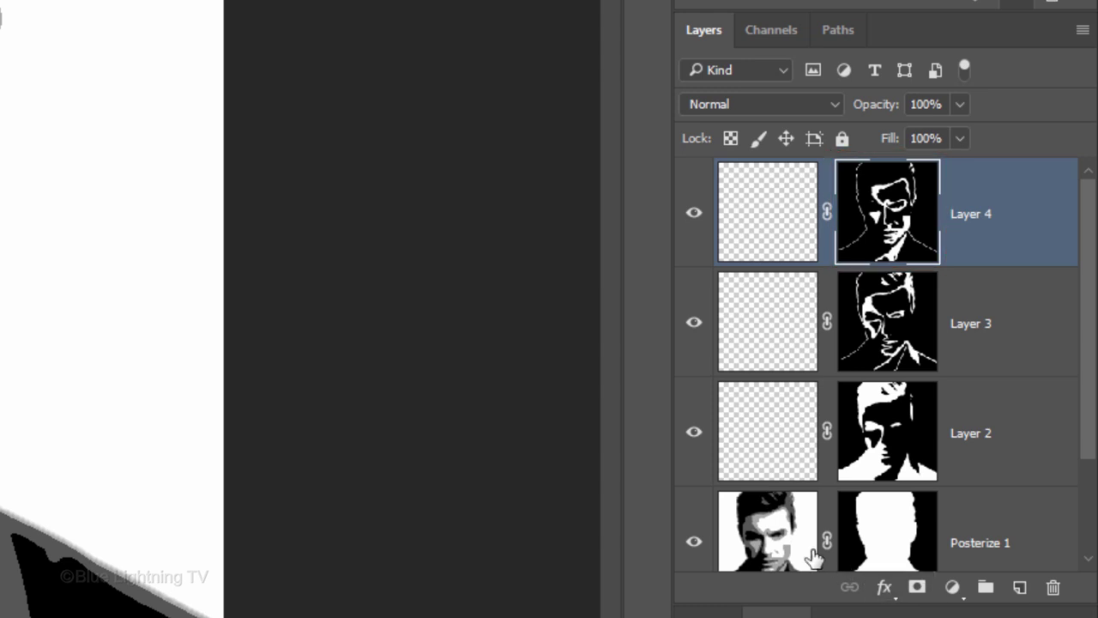
- Select the portrait's white highlight areas and check them in Quick Mask before returning to the selection
{"action": "left_click", "coordinate": [775, 537]}
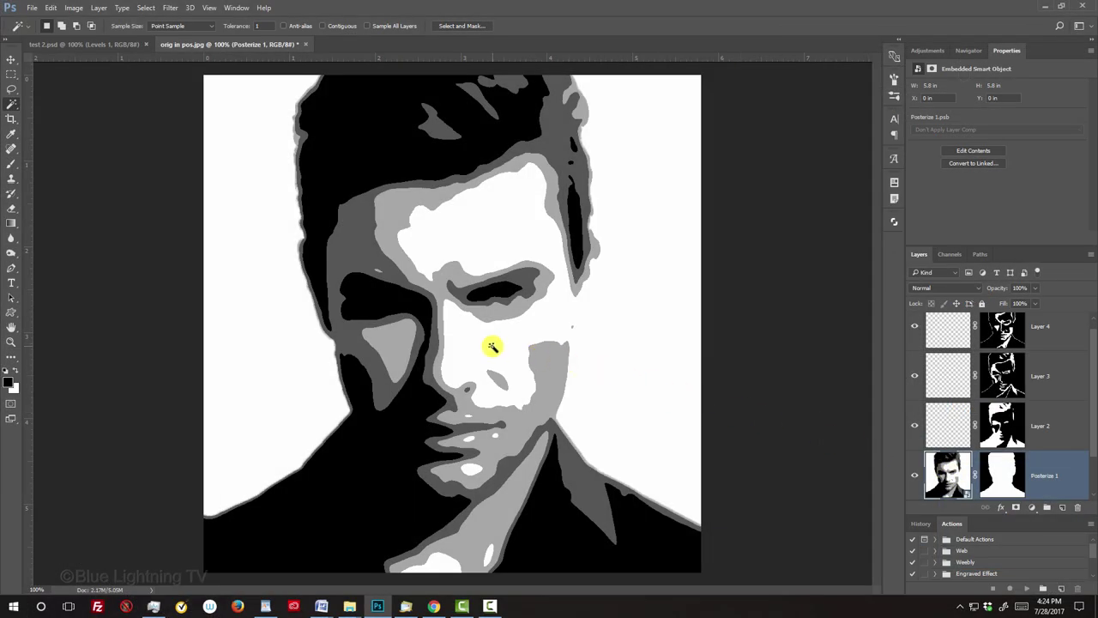
{"action": "left_click", "coordinate": [493, 349]}
{"action": "key", "text": "q"}
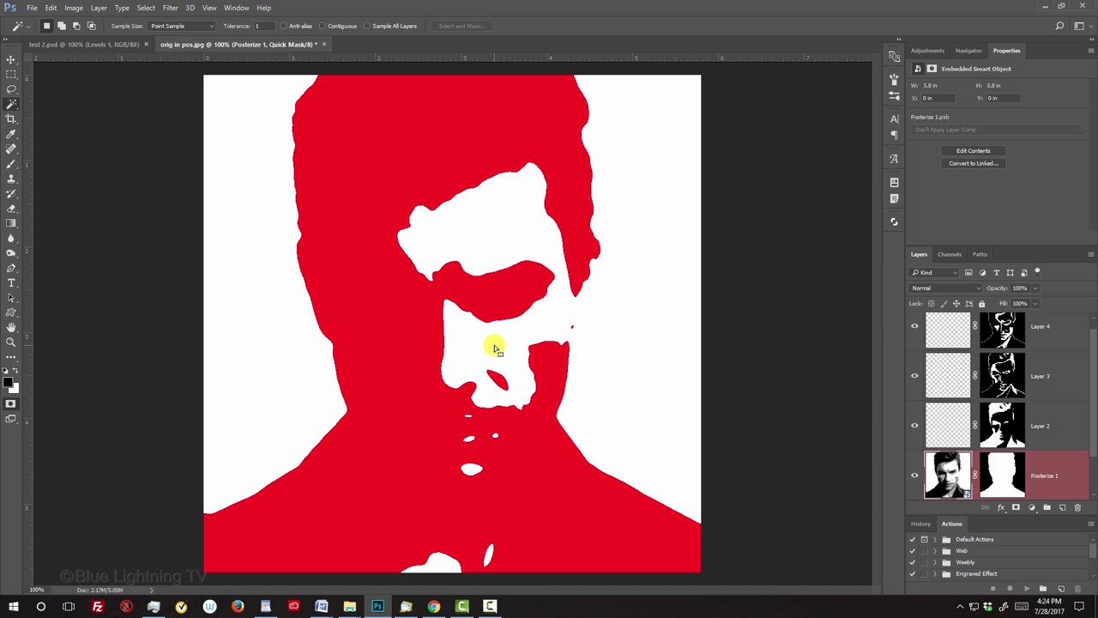
{"action": "key", "text": "q"}
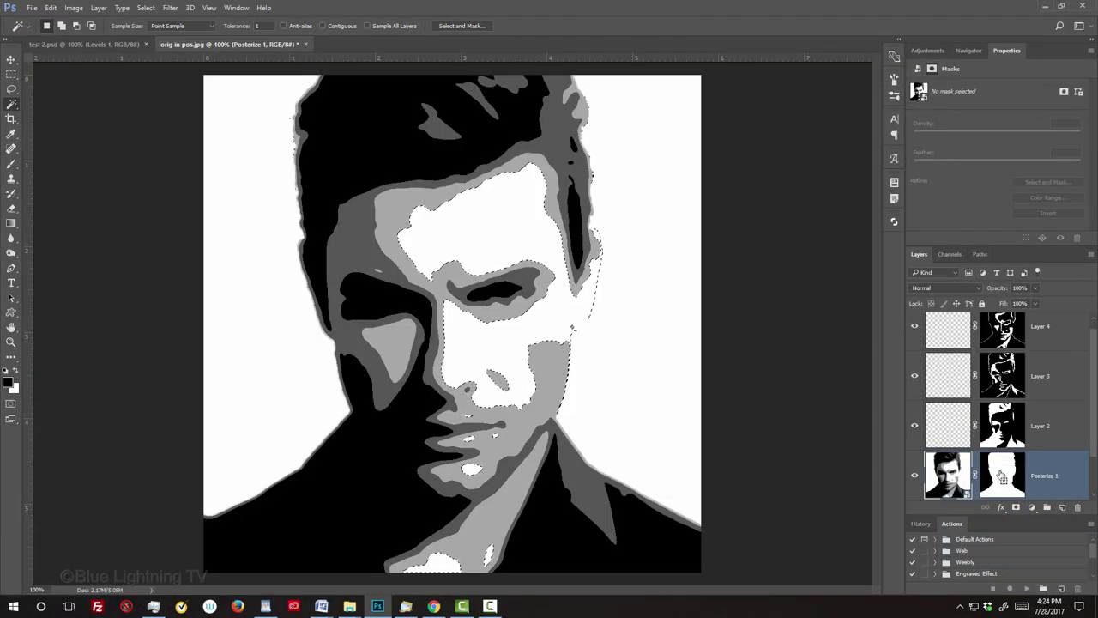
{"action": "key", "text": "q"}
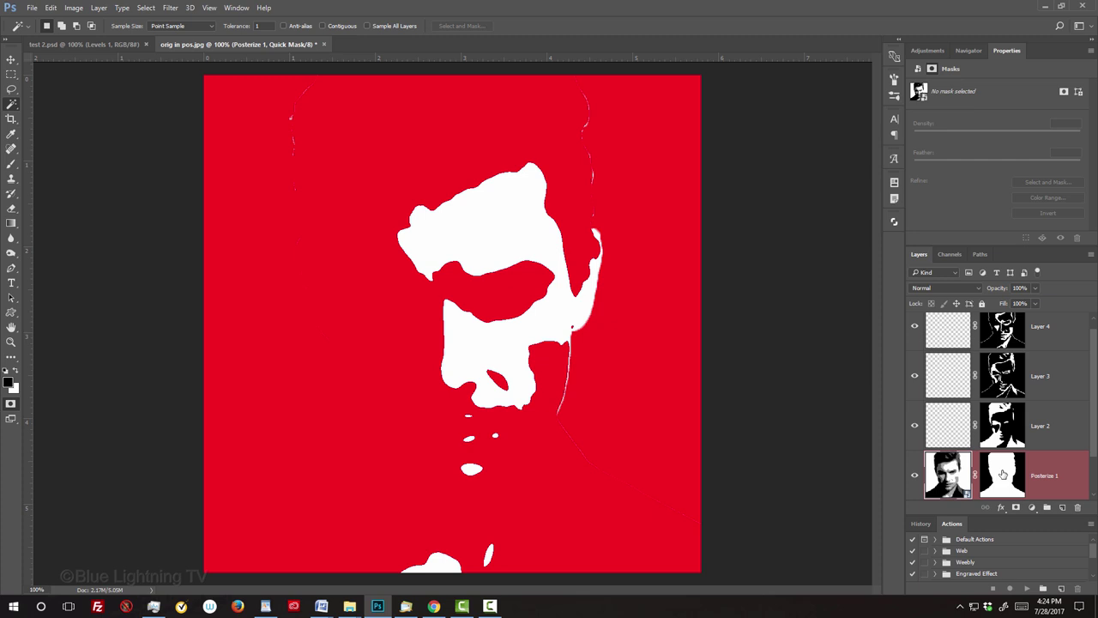
{"action": "key", "text": "q"}
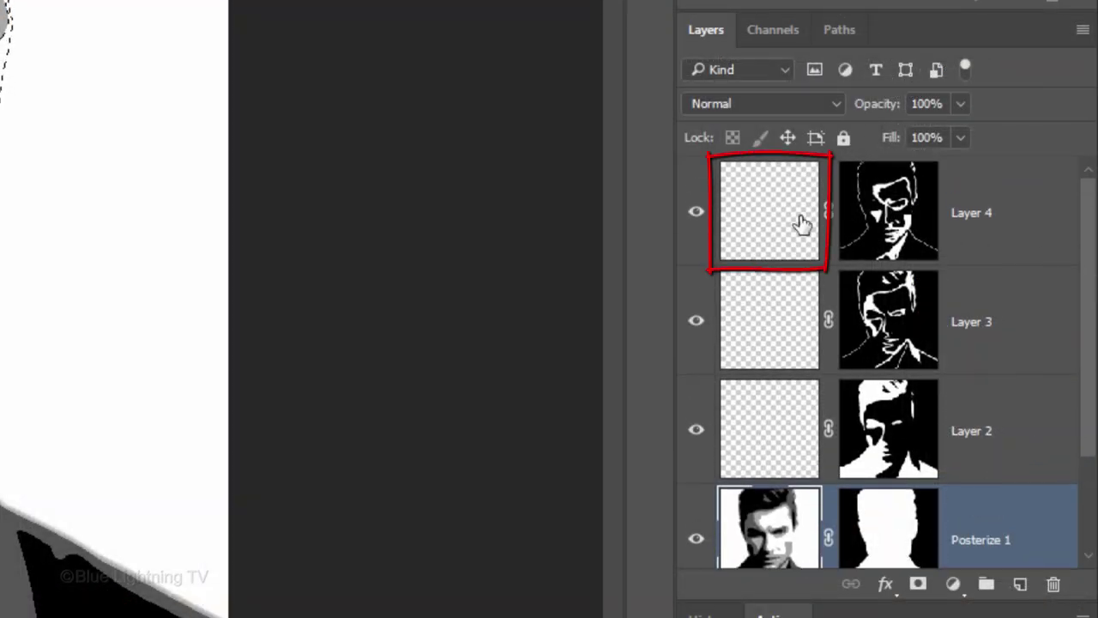
- Add a new Layer 5 above Layer 4 and mask it to the highlight selection
{"action": "left_click", "coordinate": [800, 223]}
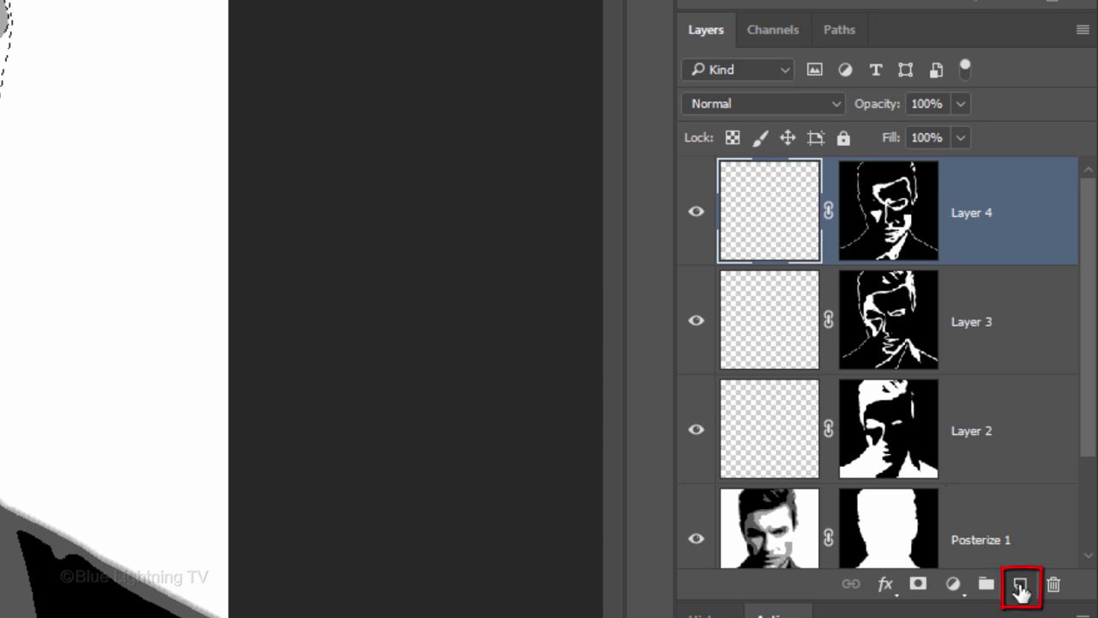
{"action": "left_click", "coordinate": [1020, 587]}
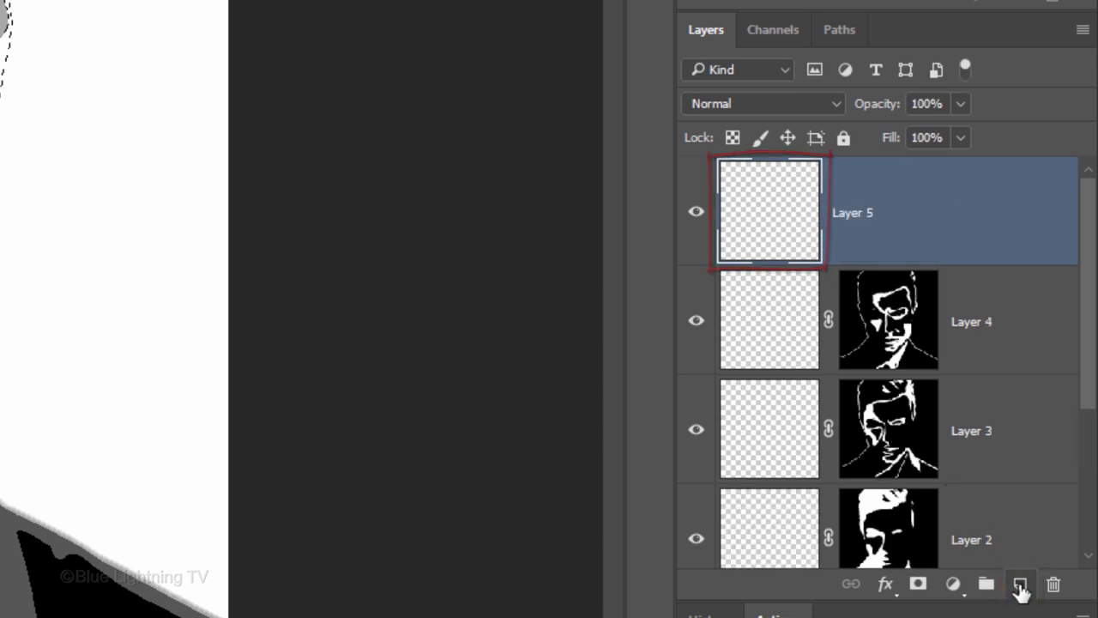
{"action": "left_click", "coordinate": [918, 587]}
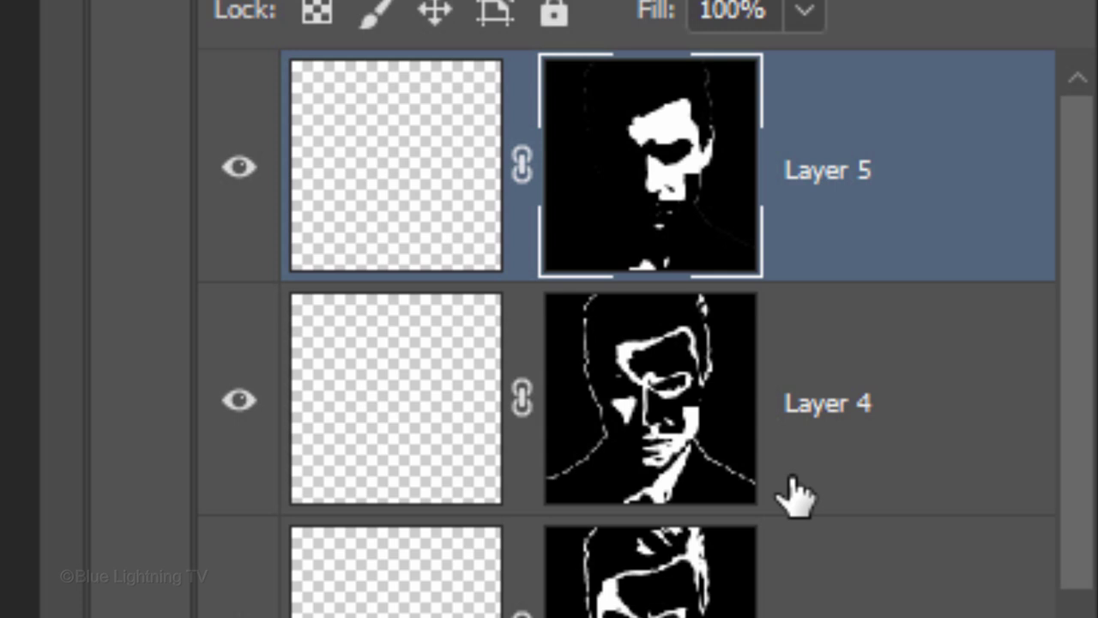
- Rename Layers 5, 4 and 3 to Highights, Light Midtones and Dark Midtones
{"action": "double_click", "coordinate": [862, 179]}
{"action": "type", "text": "Highights"}
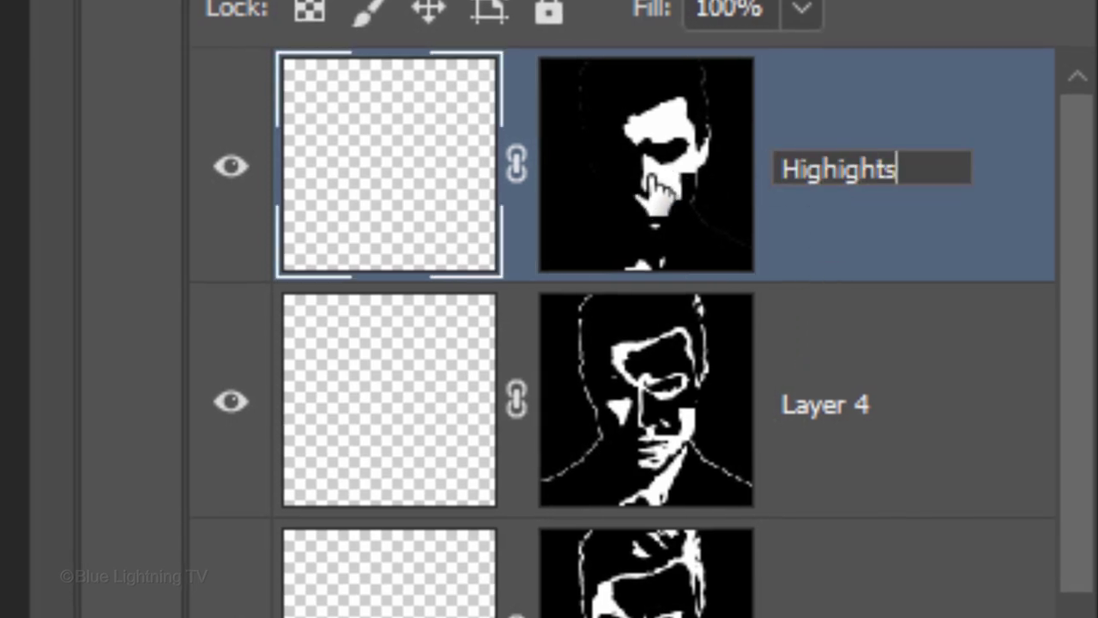
{"action": "key", "text": "Return"}
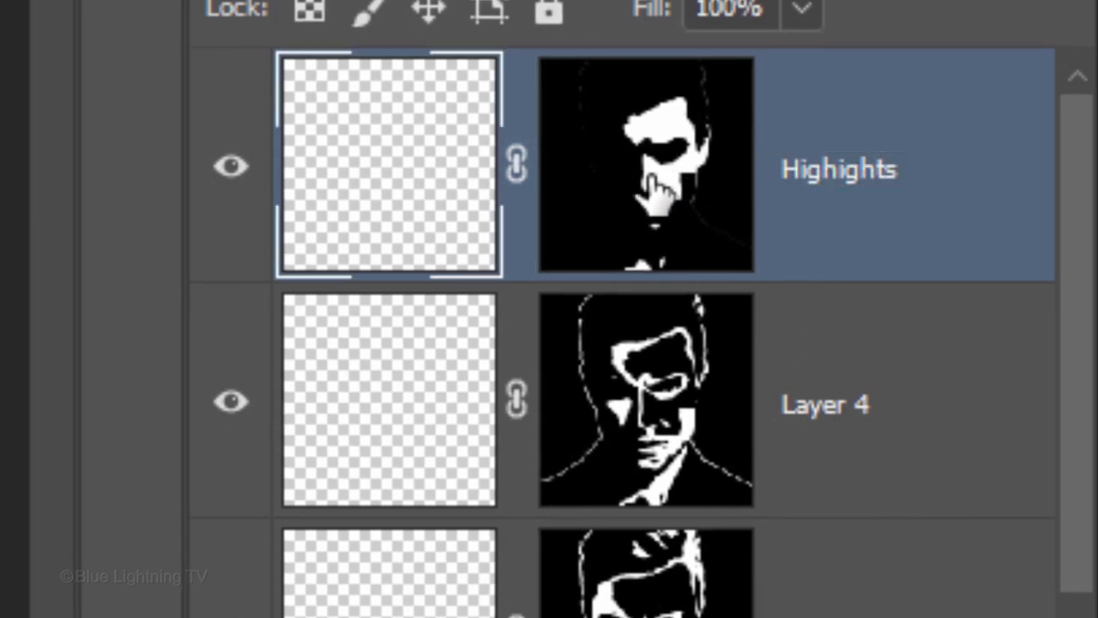
{"action": "double_click", "coordinate": [828, 404]}
{"action": "type", "text": "Li"}
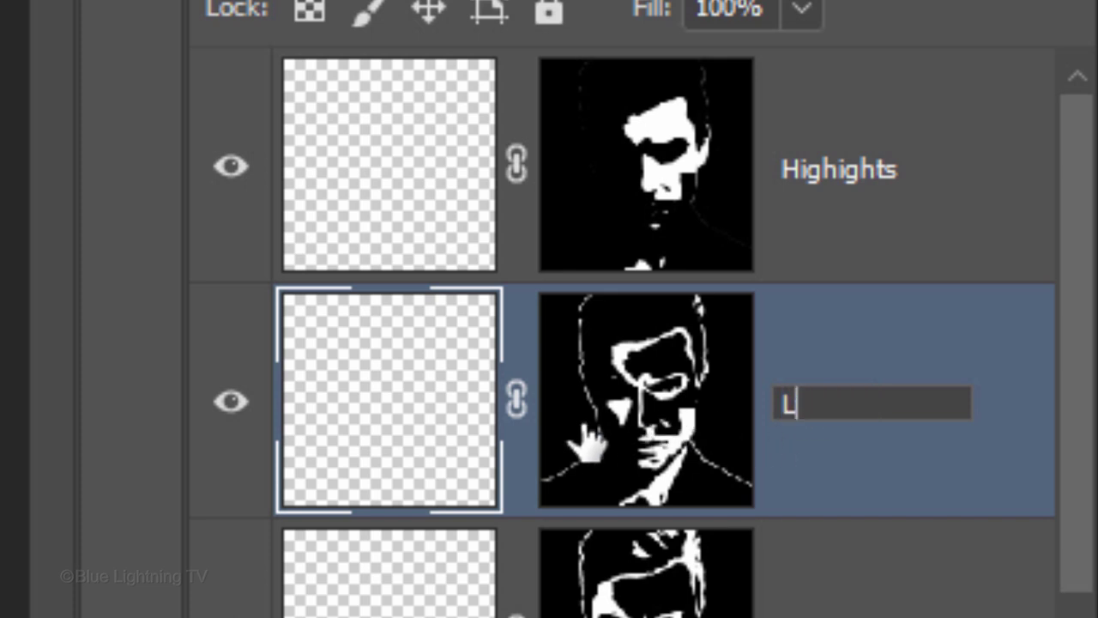
{"action": "type", "text": "ght Midtones"}
{"action": "key", "text": "Return"}
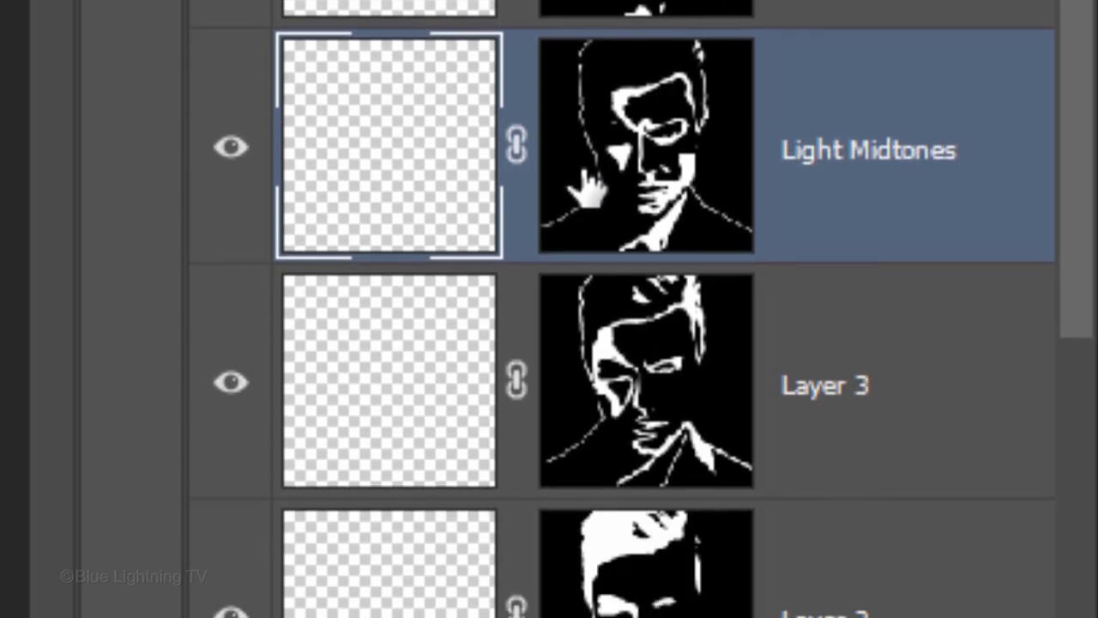
{"action": "scroll", "coordinate": [588, 180], "scroll_direction": "down", "scroll_amount": 1}
{"action": "double_click", "coordinate": [819, 318]}
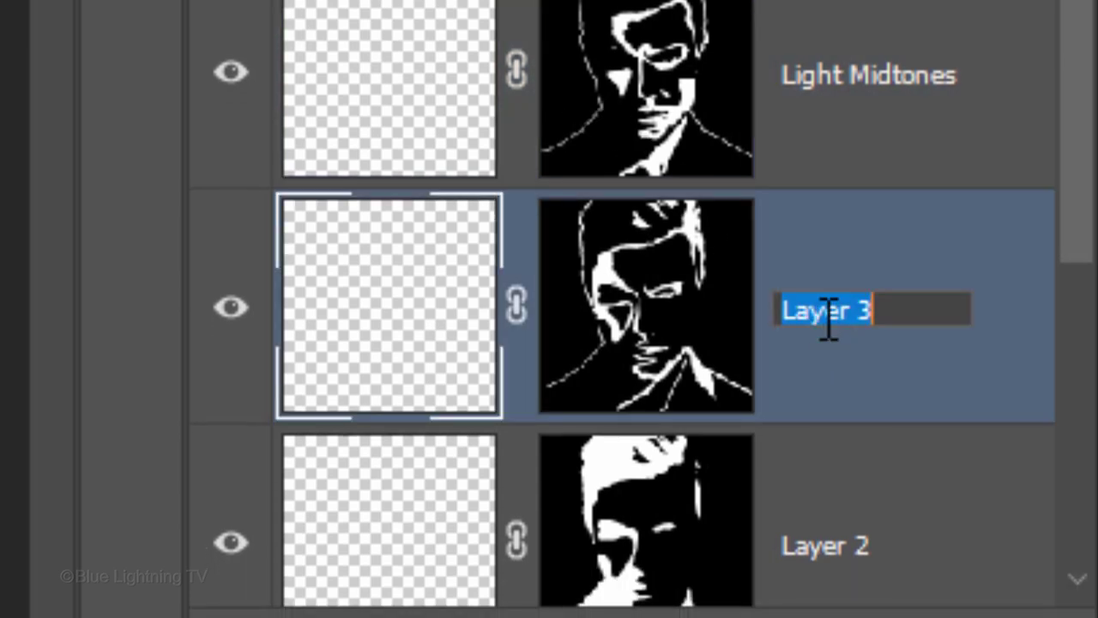
{"action": "type", "text": "Dark Midtones"}
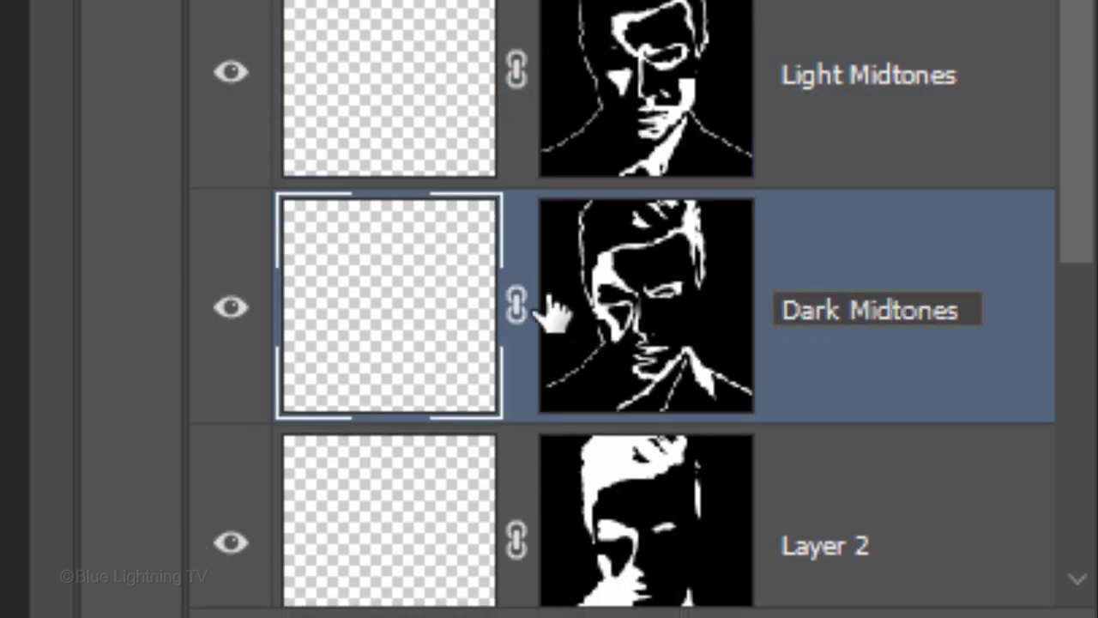
{"action": "key", "text": "Return"}
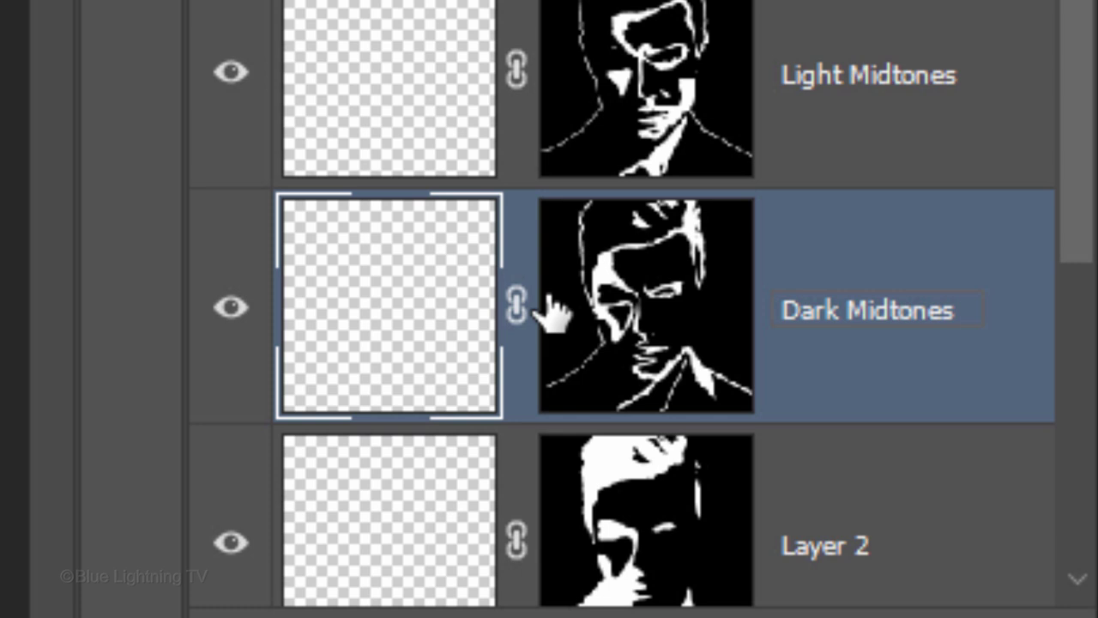
- Rename Layer 2 to Shadows and Layer 1 to Background
{"action": "left_click", "coordinate": [809, 569]}
{"action": "double_click", "coordinate": [806, 496]}
{"action": "type", "text": "Shadows"}
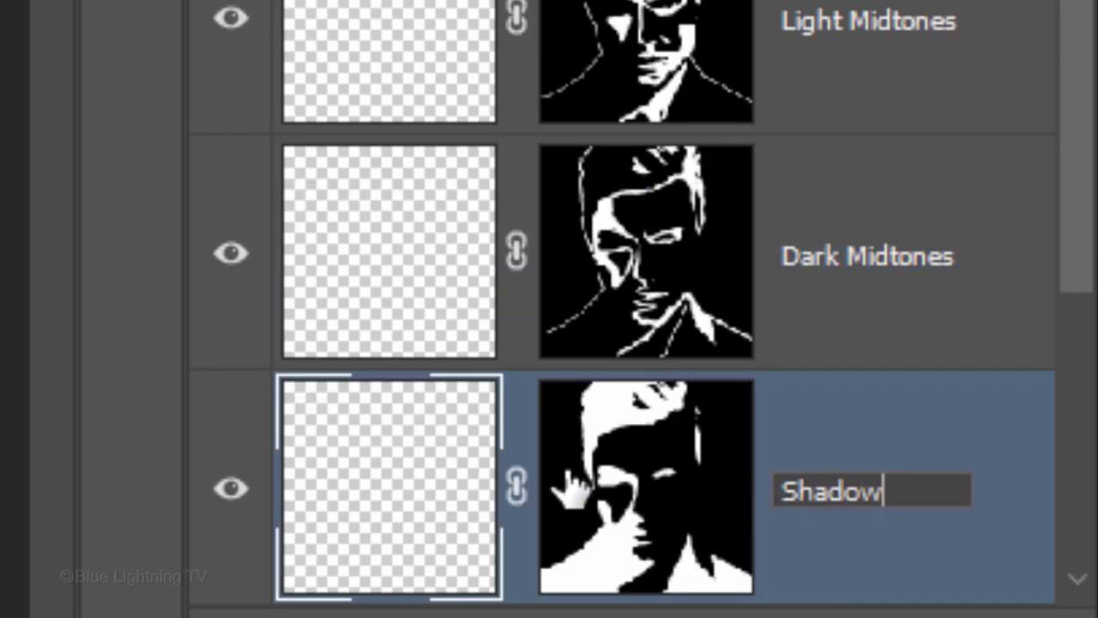
{"action": "key", "text": "Return"}
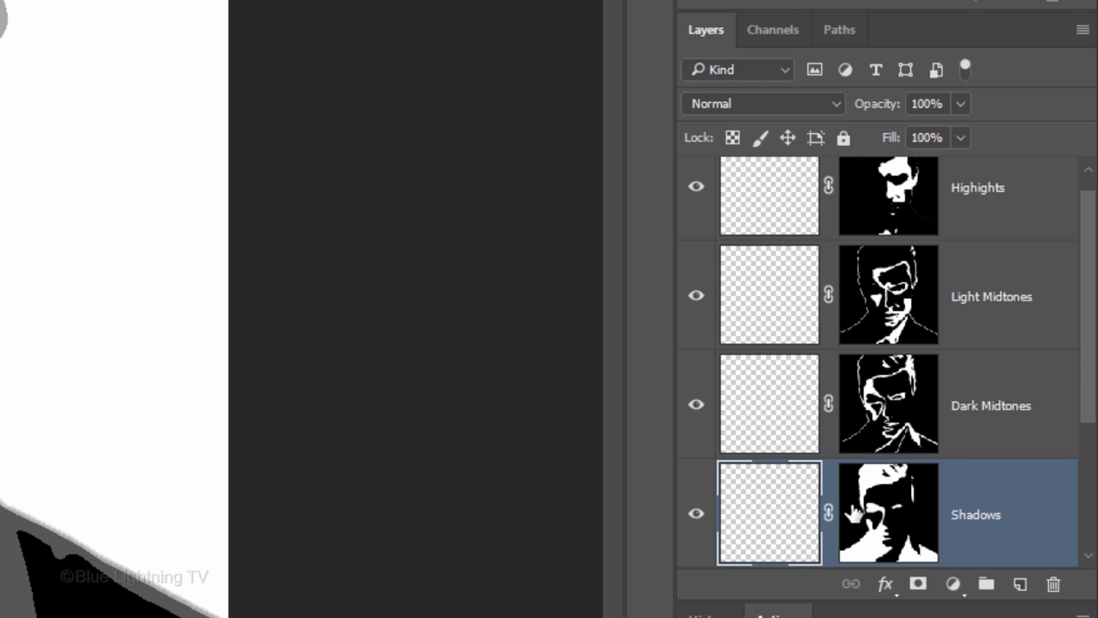
{"action": "scroll", "coordinate": [1072, 353], "scroll_direction": "down", "scroll_amount": 3}
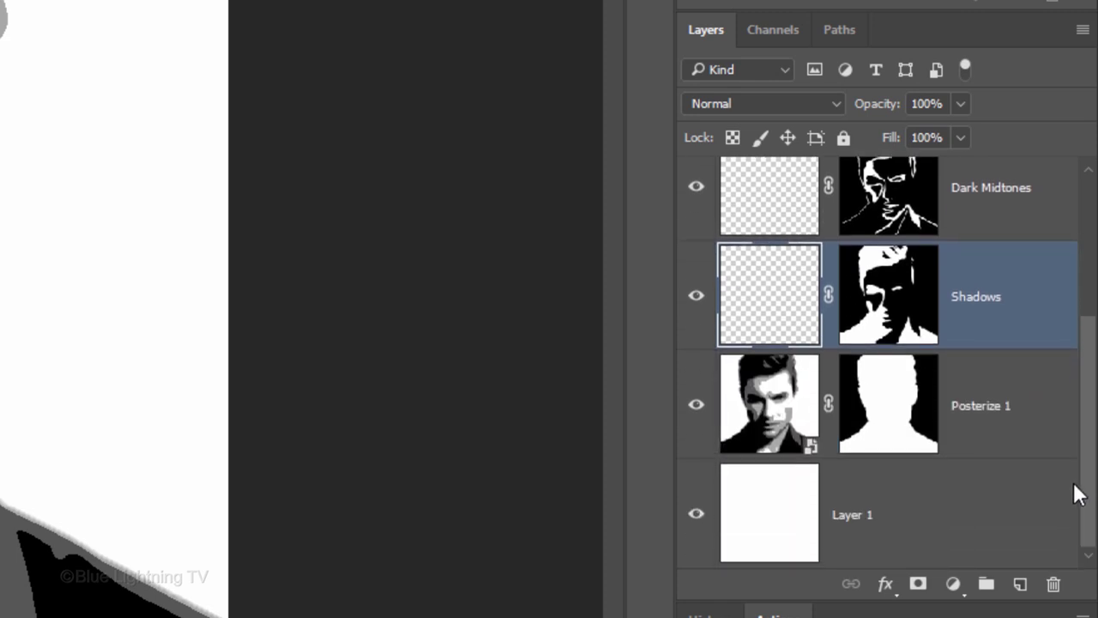
{"action": "double_click", "coordinate": [854, 515]}
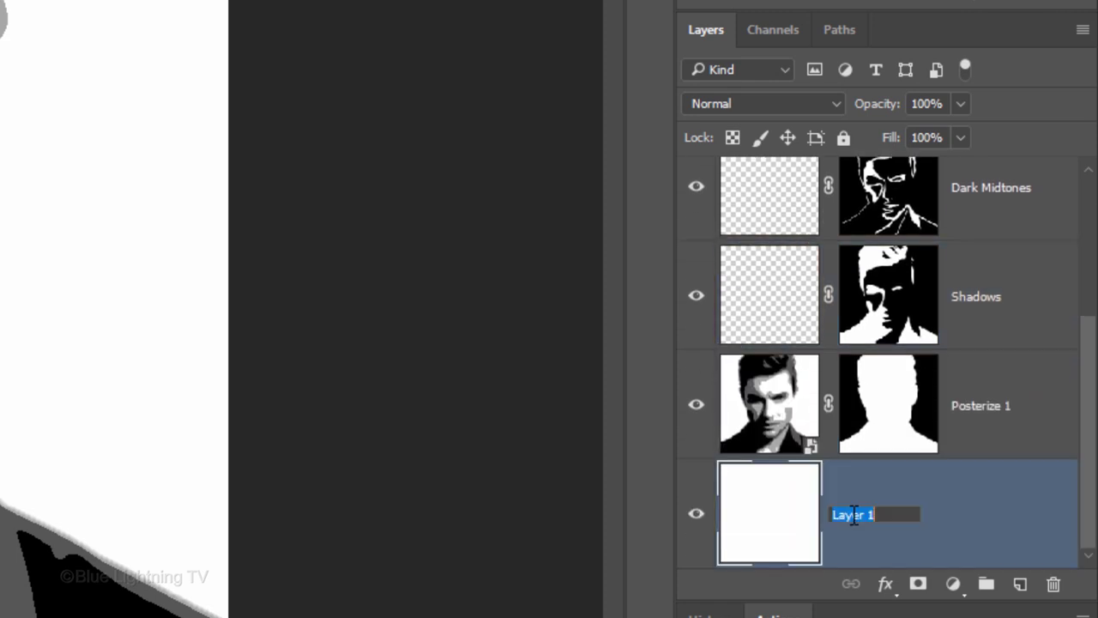
{"action": "type", "text": "Background"}
{"action": "key", "text": "Return"}
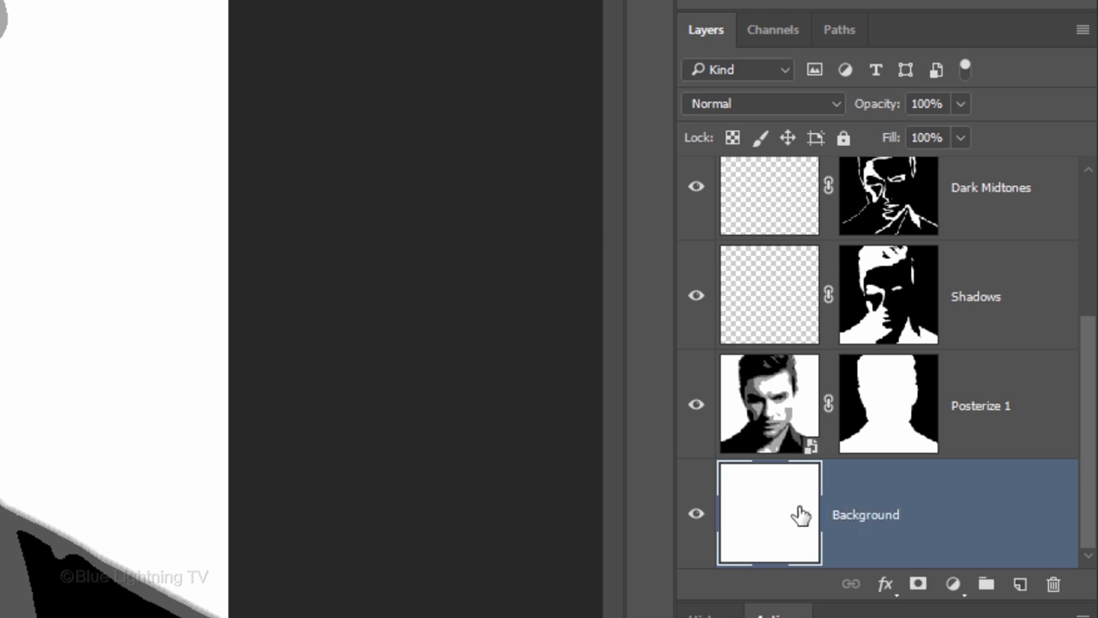
- Load the Fabric_Patterns_1_by_css set and apply its red Fabric 1 pattern overlay to Background
{"action": "left_click", "coordinate": [886, 590]}
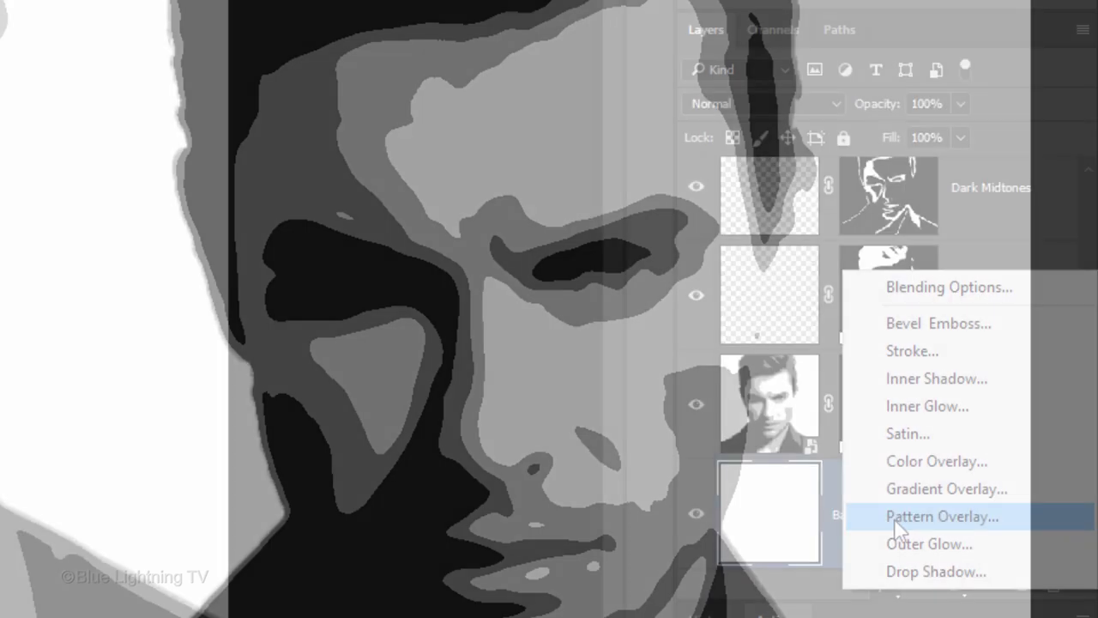
{"action": "left_click", "coordinate": [909, 516]}
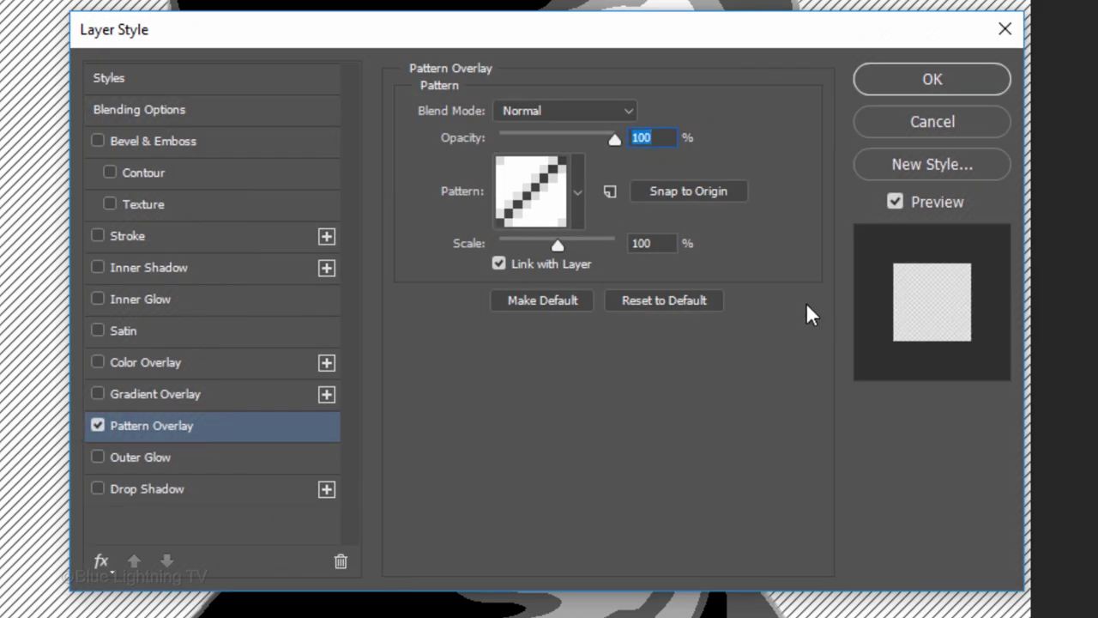
{"action": "left_click", "coordinate": [578, 194]}
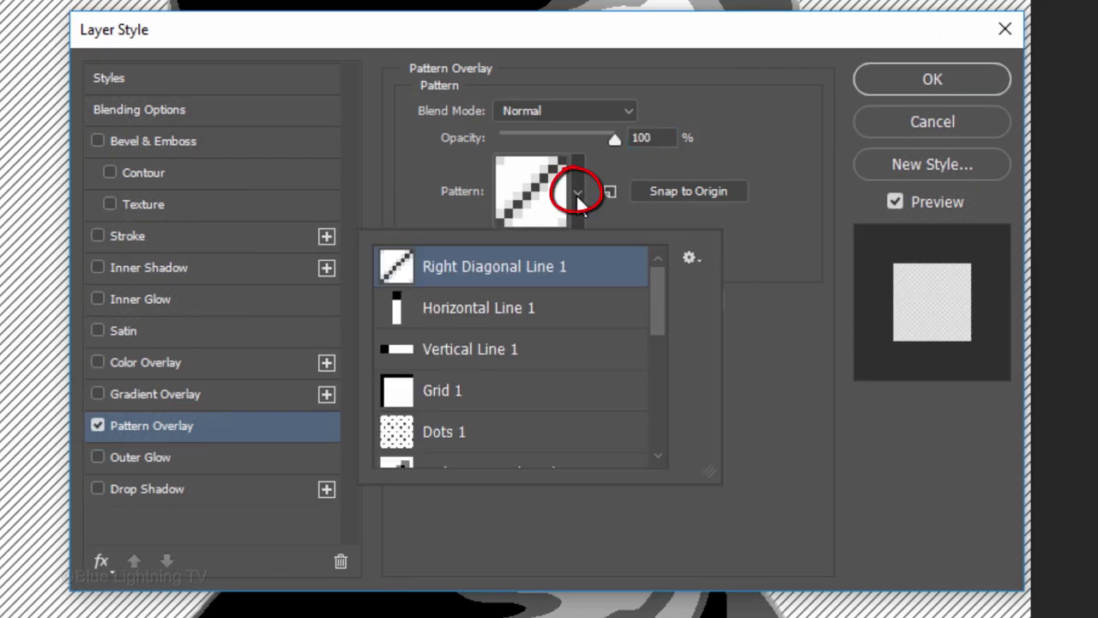
{"action": "left_click", "coordinate": [689, 258]}
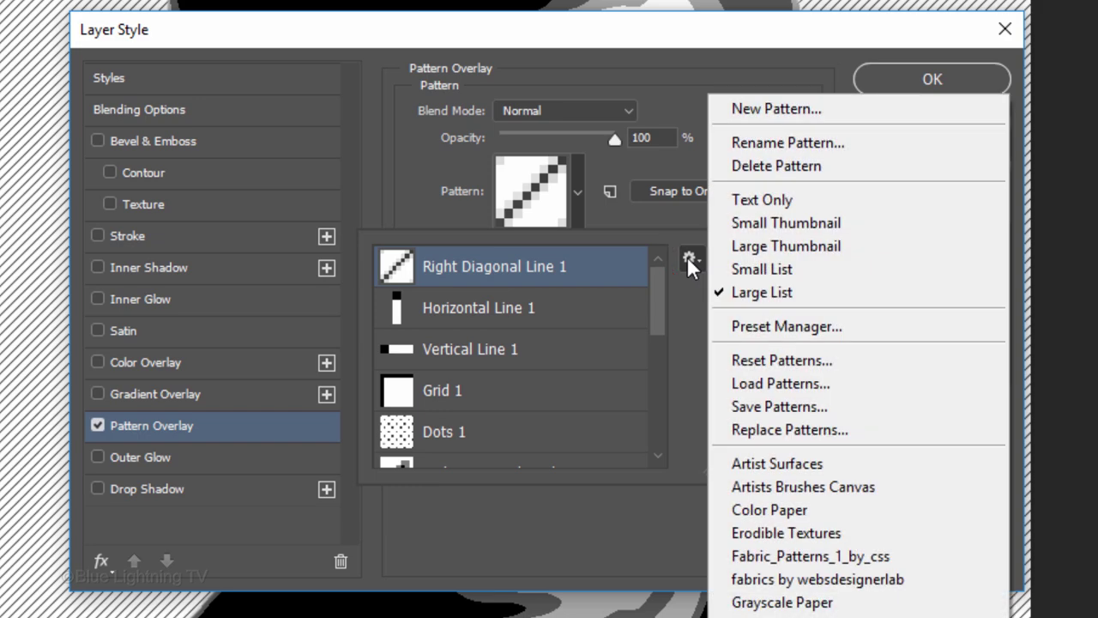
{"action": "left_click", "coordinate": [828, 554]}
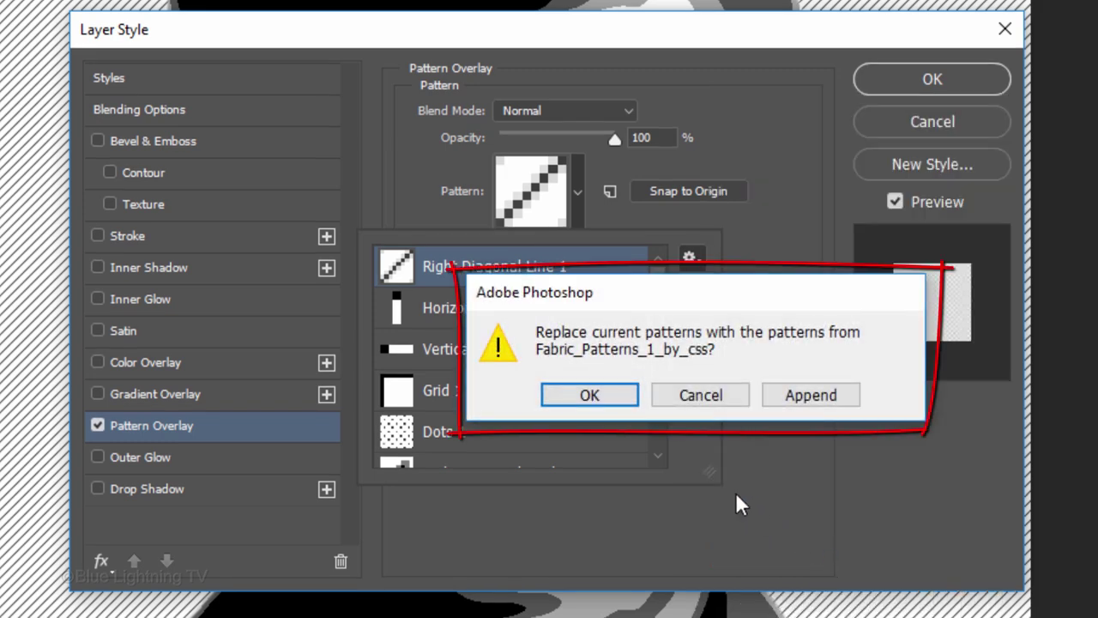
{"action": "left_click", "coordinate": [617, 402]}
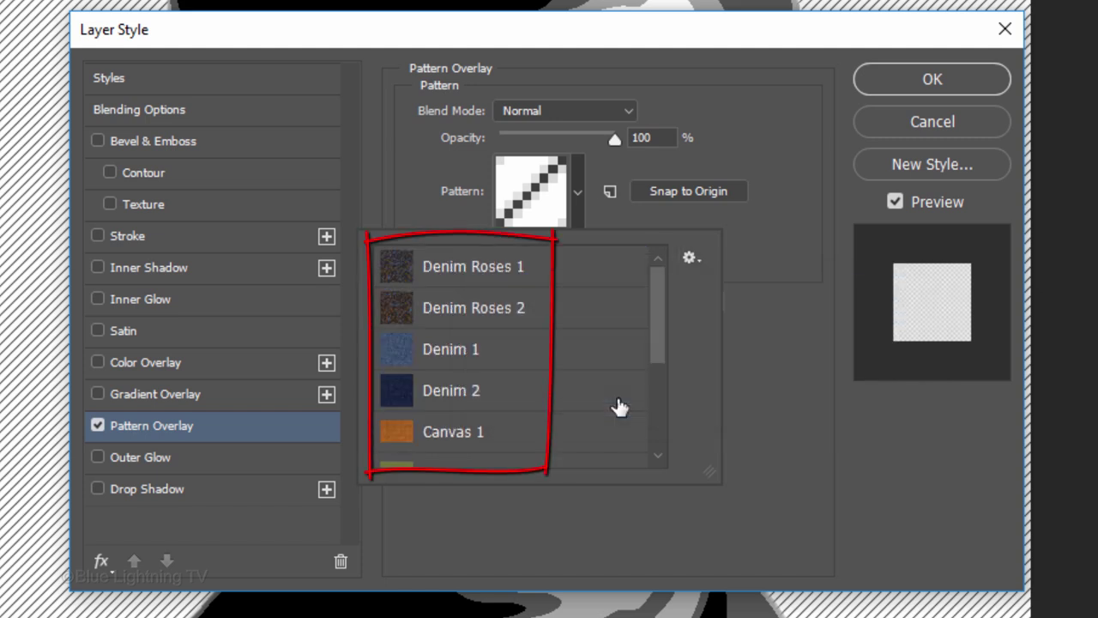
{"action": "left_click_drag", "start_coordinate": [659, 321], "coordinate": [649, 435]}
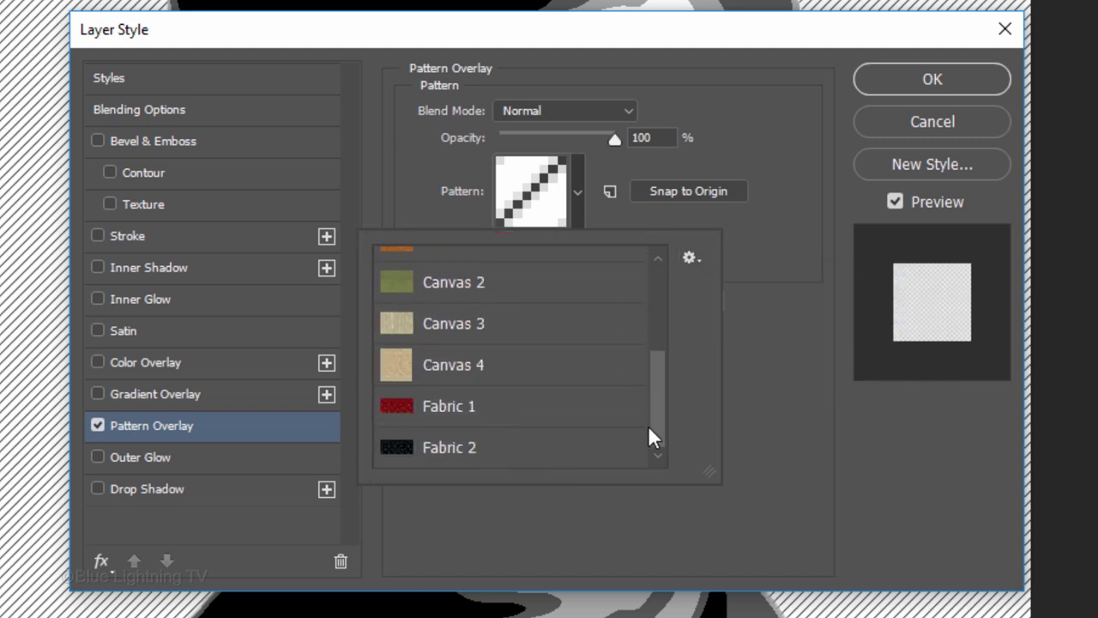
{"action": "left_click", "coordinate": [515, 413]}
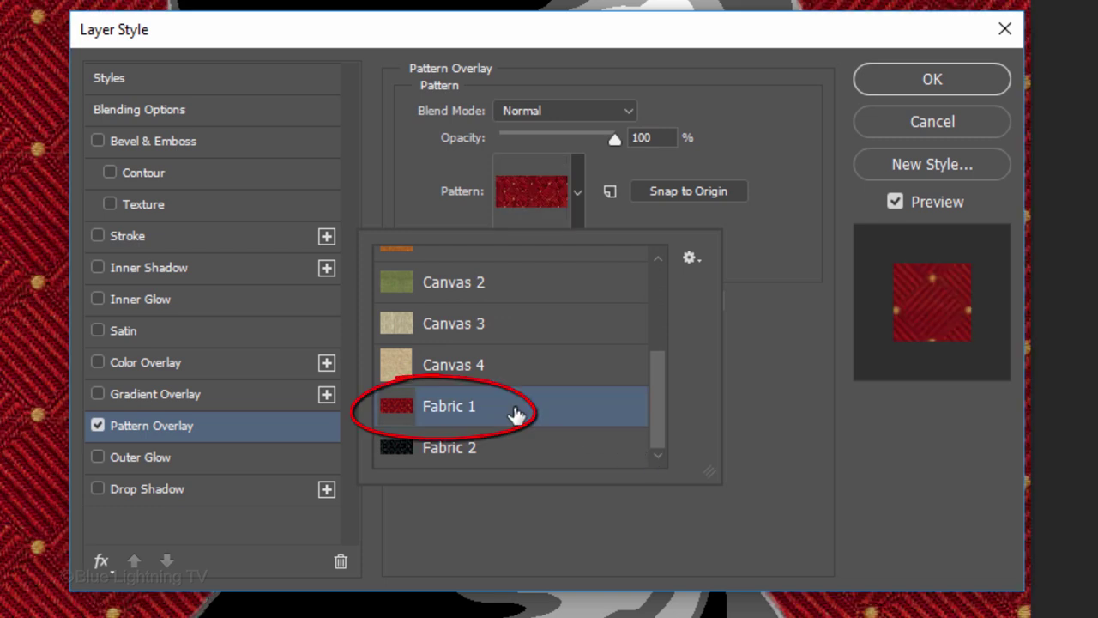
- Turn on Inner Glow for the Background layer with a pure black glow colour
{"action": "left_click", "coordinate": [783, 359]}
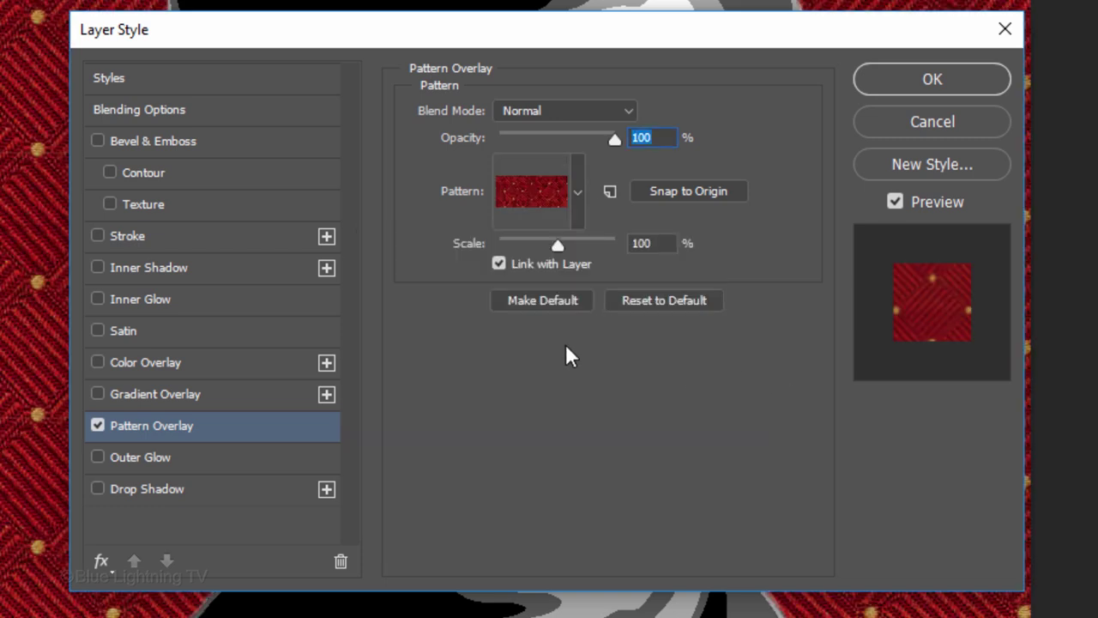
{"action": "left_click", "coordinate": [193, 298]}
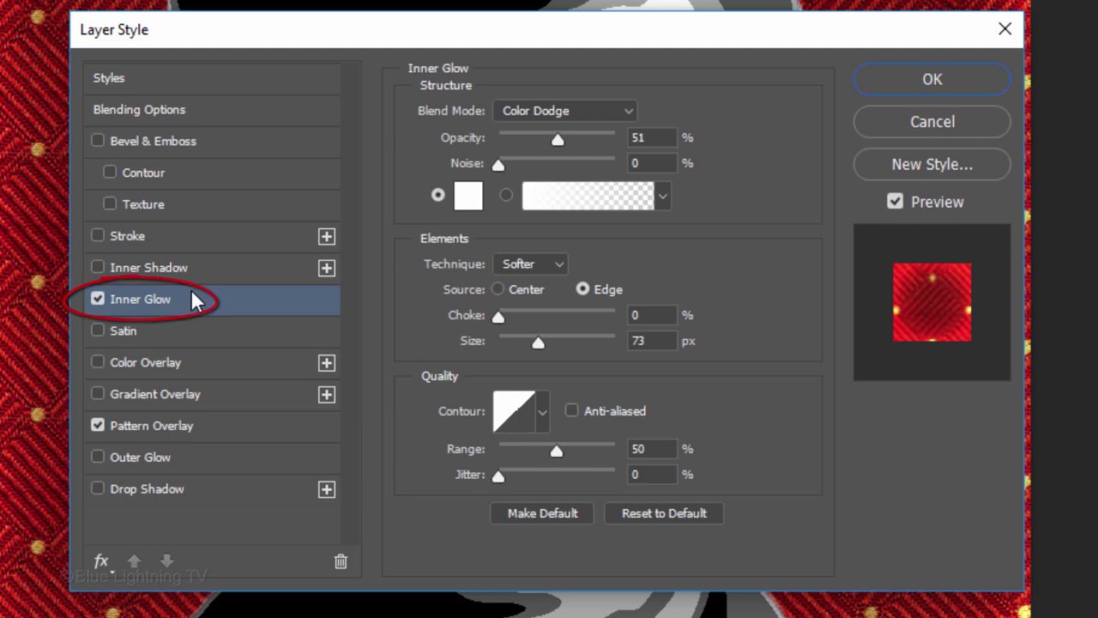
{"action": "left_click", "coordinate": [469, 197]}
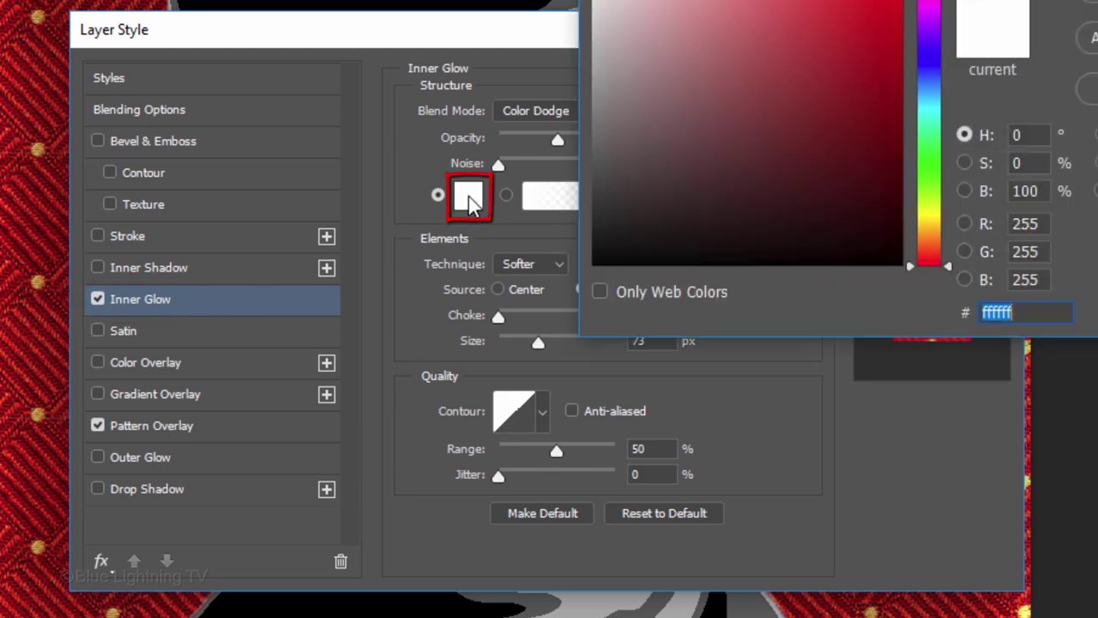
{"action": "left_click_drag", "start_coordinate": [604, 233], "coordinate": [584, 272]}
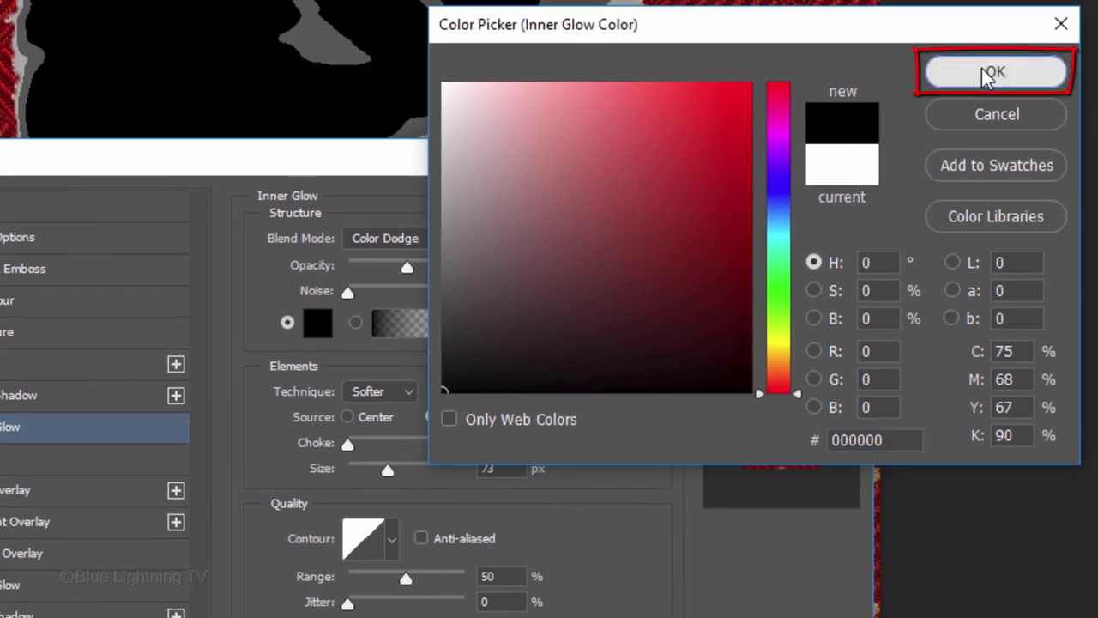
{"action": "key", "text": "Return"}
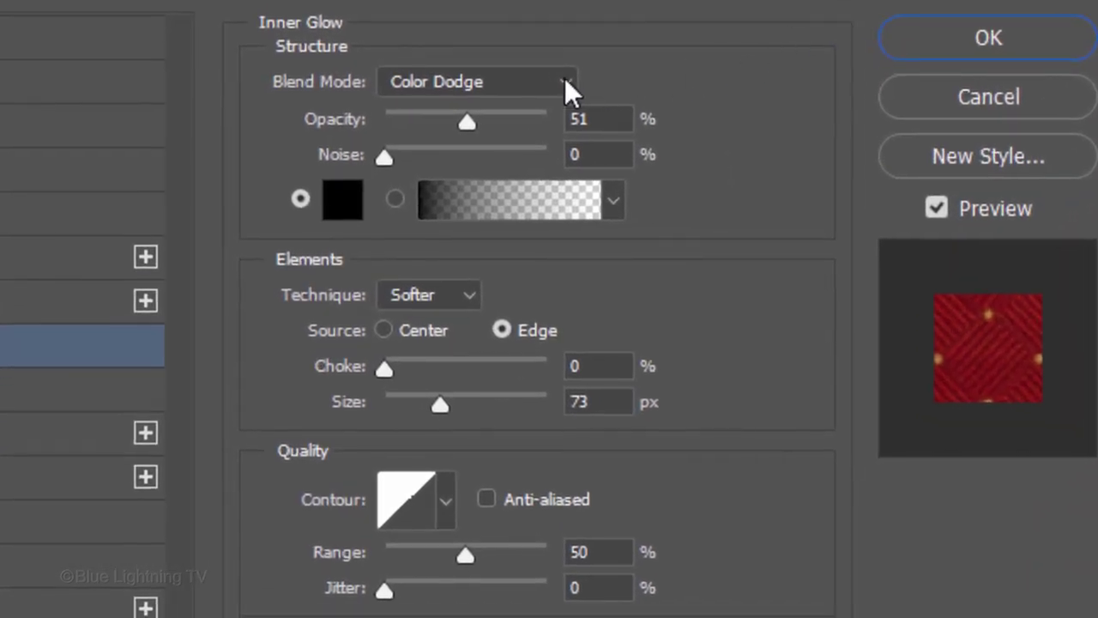
- Set the inner glow to Linear Burn, 20% opacity and 20 px size, then apply it
{"action": "left_click", "coordinate": [565, 80]}
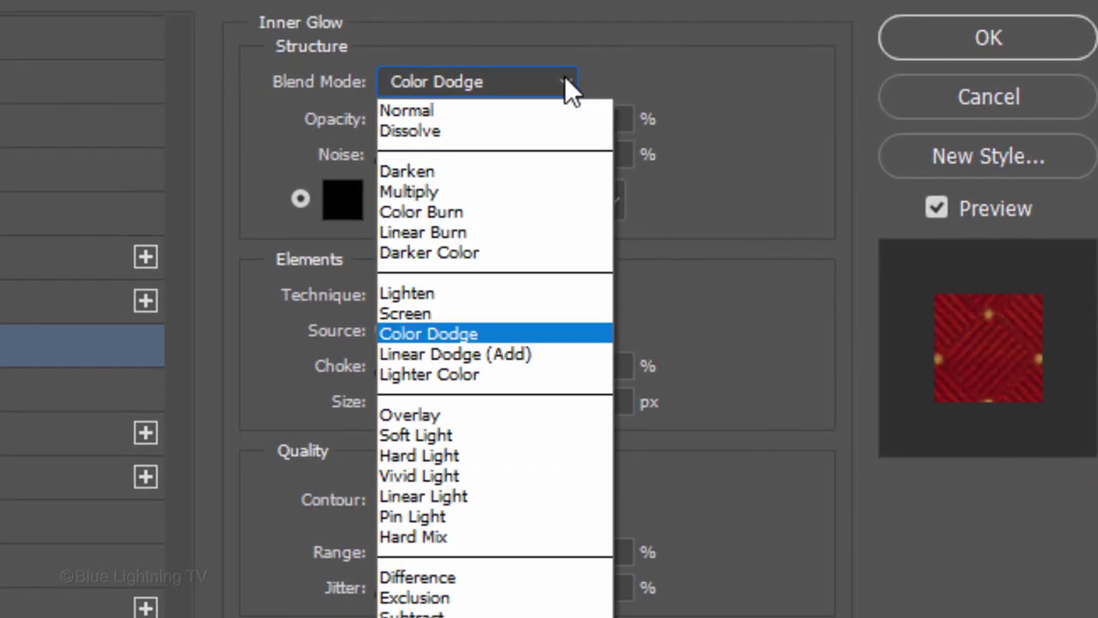
{"action": "left_click", "coordinate": [500, 239]}
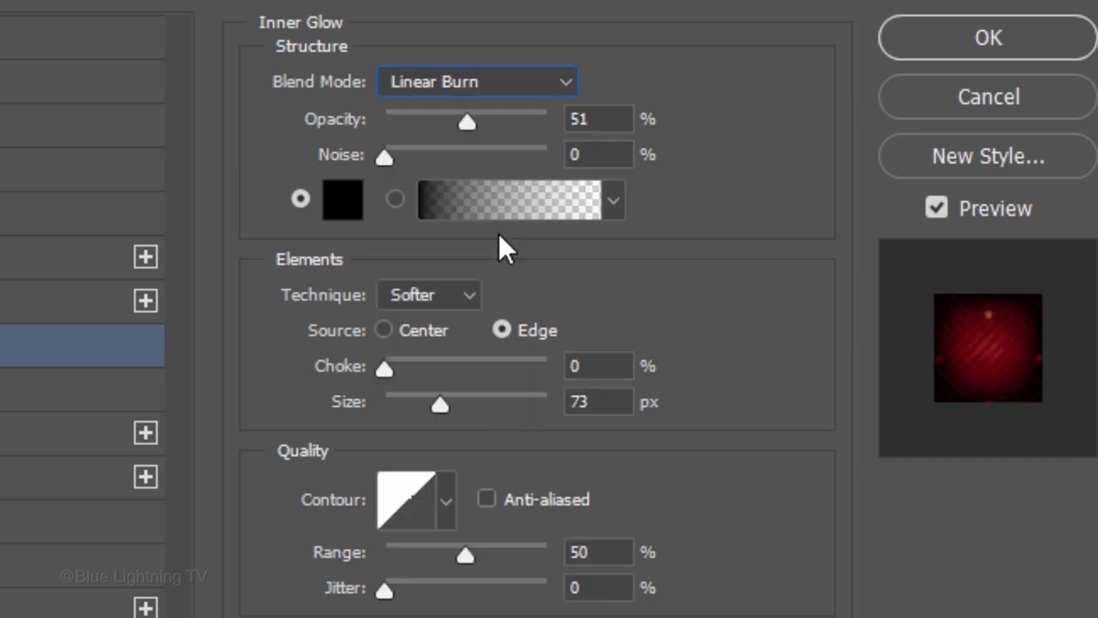
{"action": "left_click", "coordinate": [593, 119]}
{"action": "double_click", "coordinate": [594, 119]}
{"action": "type", "text": "20"}
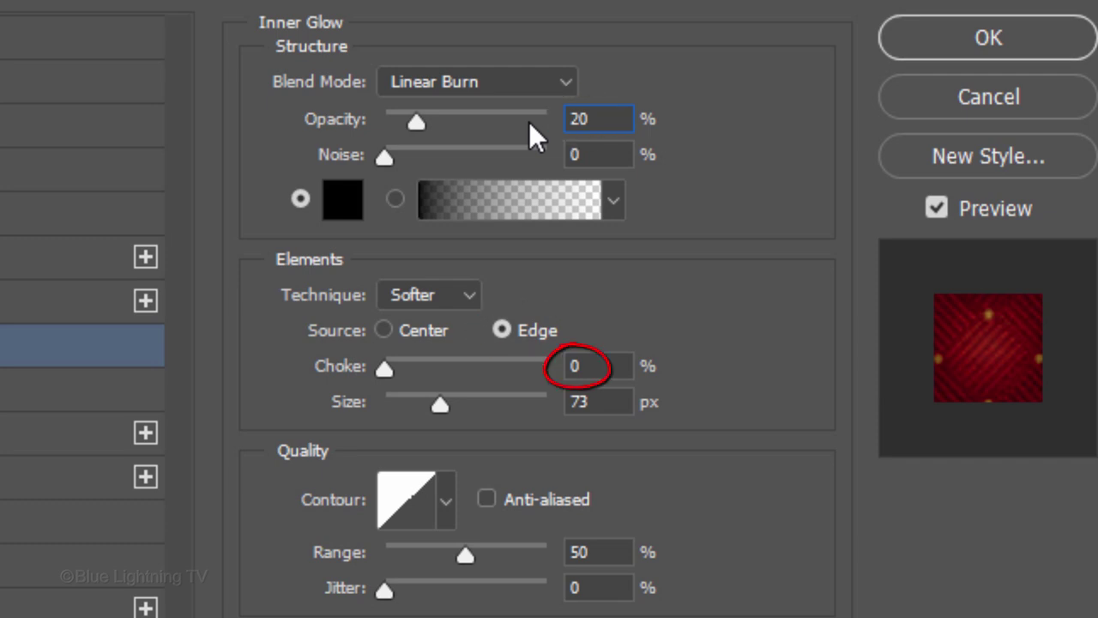
{"action": "double_click", "coordinate": [592, 402]}
{"action": "type", "text": "20"}
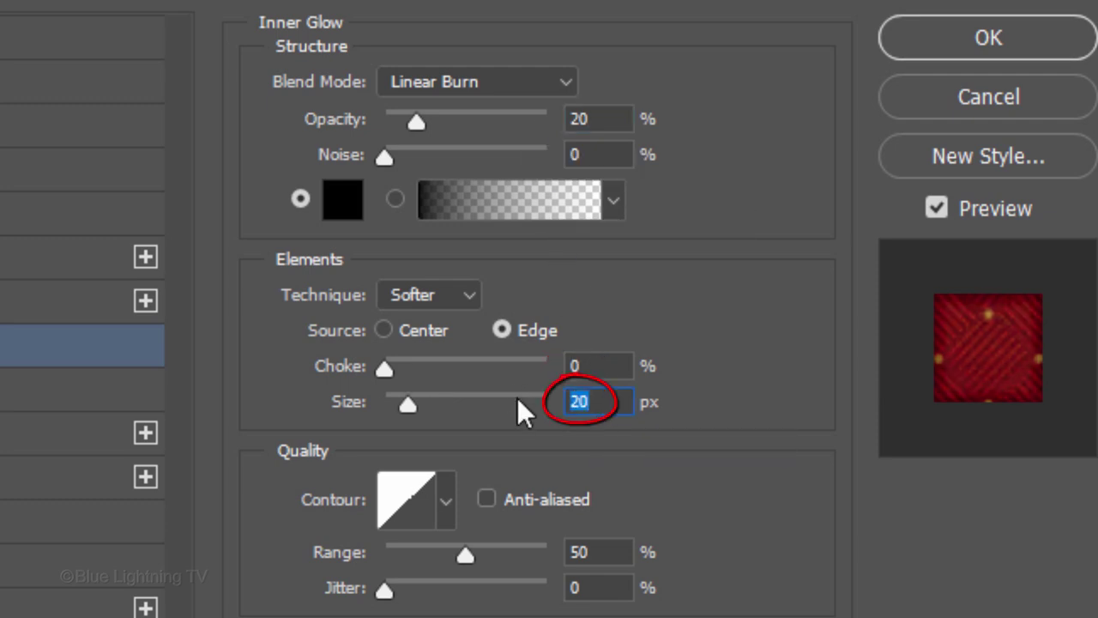
{"action": "left_click", "coordinate": [928, 33]}
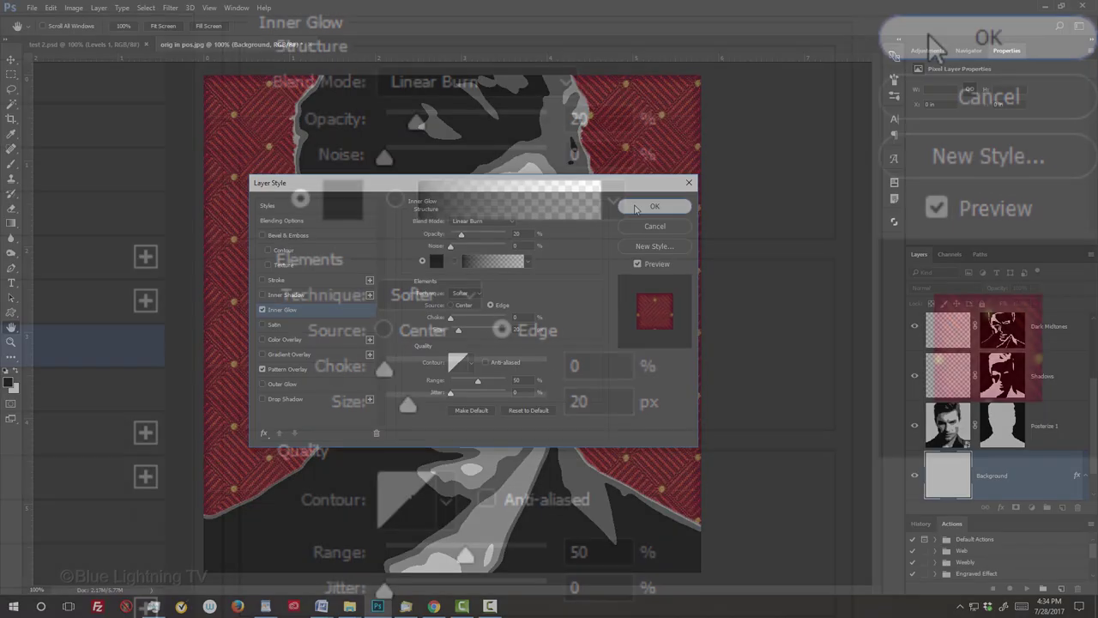
{"action": "left_click", "coordinate": [928, 34]}
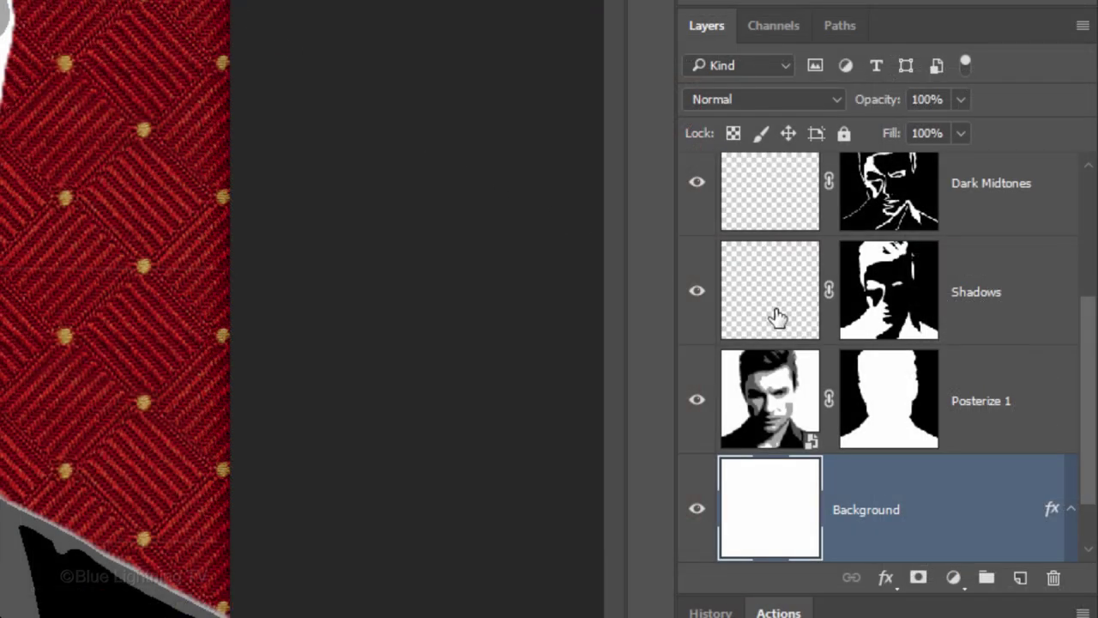
- Add a black outer glow to Posterize 1 at 20% opacity and 15 px size
{"action": "left_click", "coordinate": [1075, 433]}
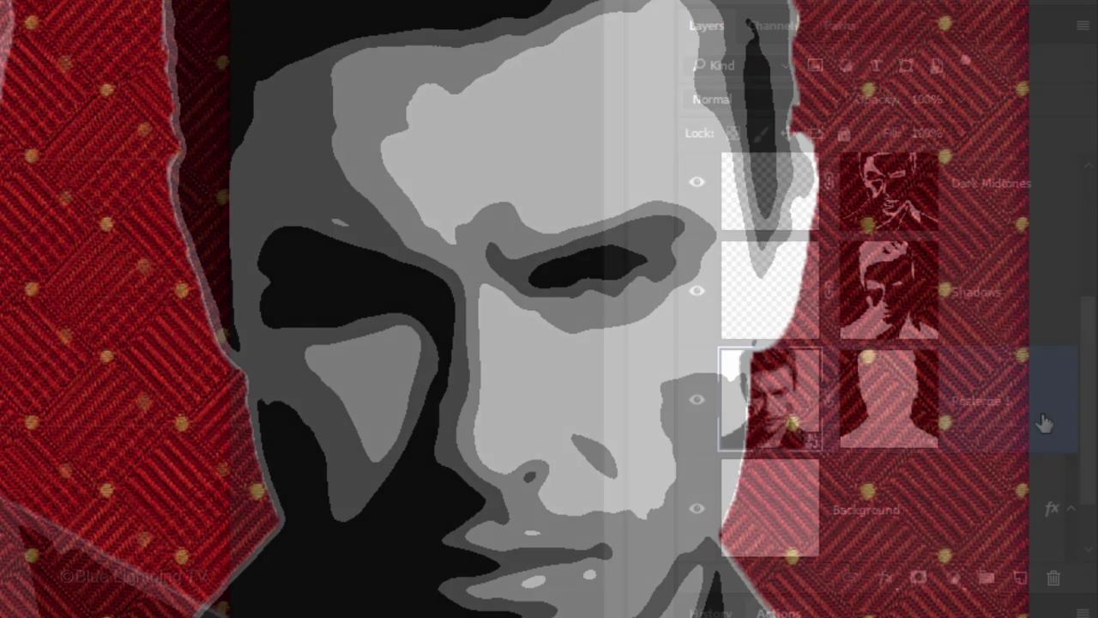
{"action": "double_click", "coordinate": [1044, 421]}
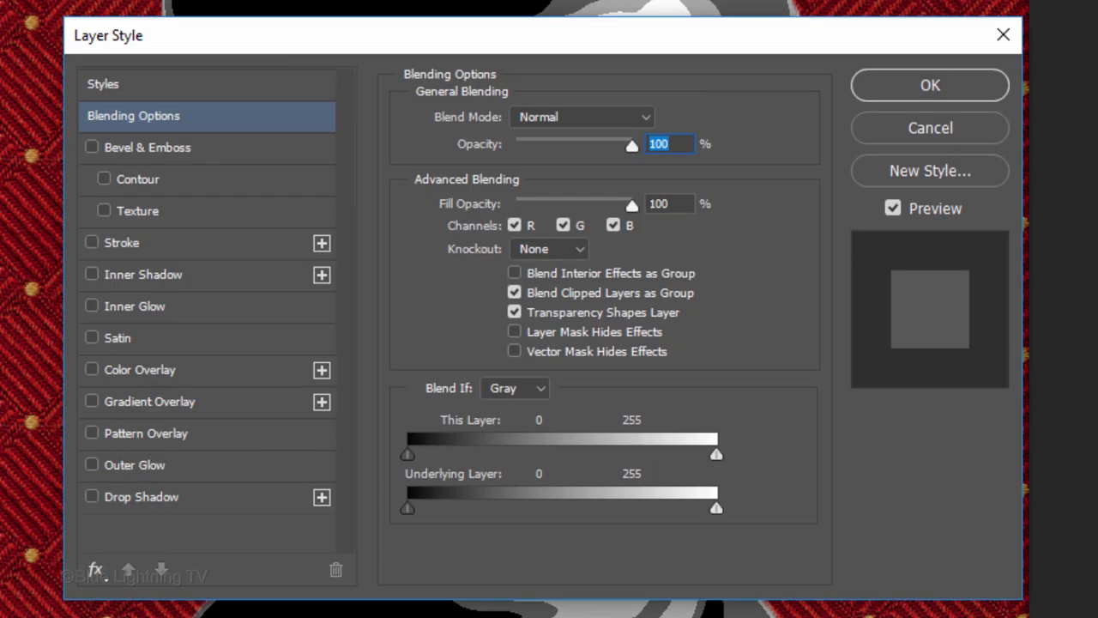
{"action": "left_click", "coordinate": [203, 466]}
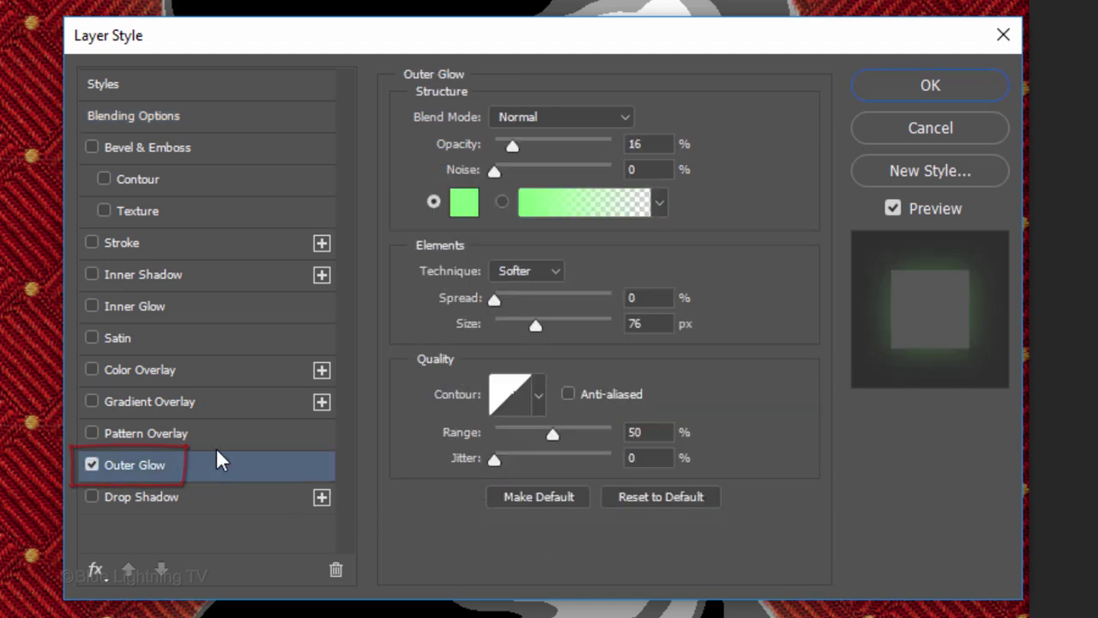
{"action": "left_click", "coordinate": [464, 206]}
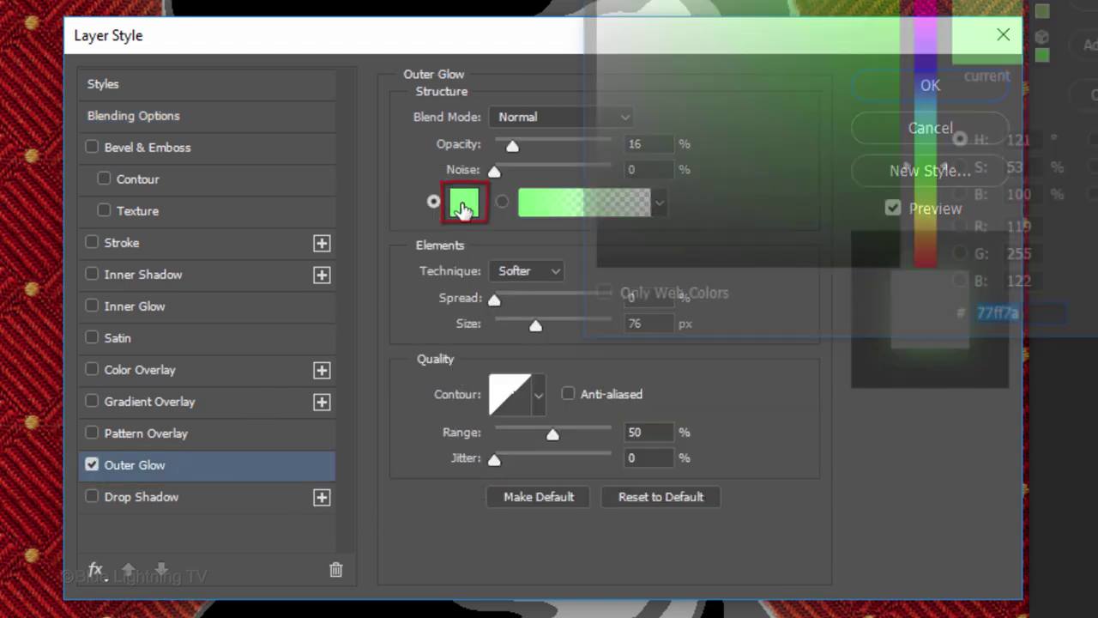
{"action": "left_click_drag", "start_coordinate": [629, 232], "coordinate": [560, 292]}
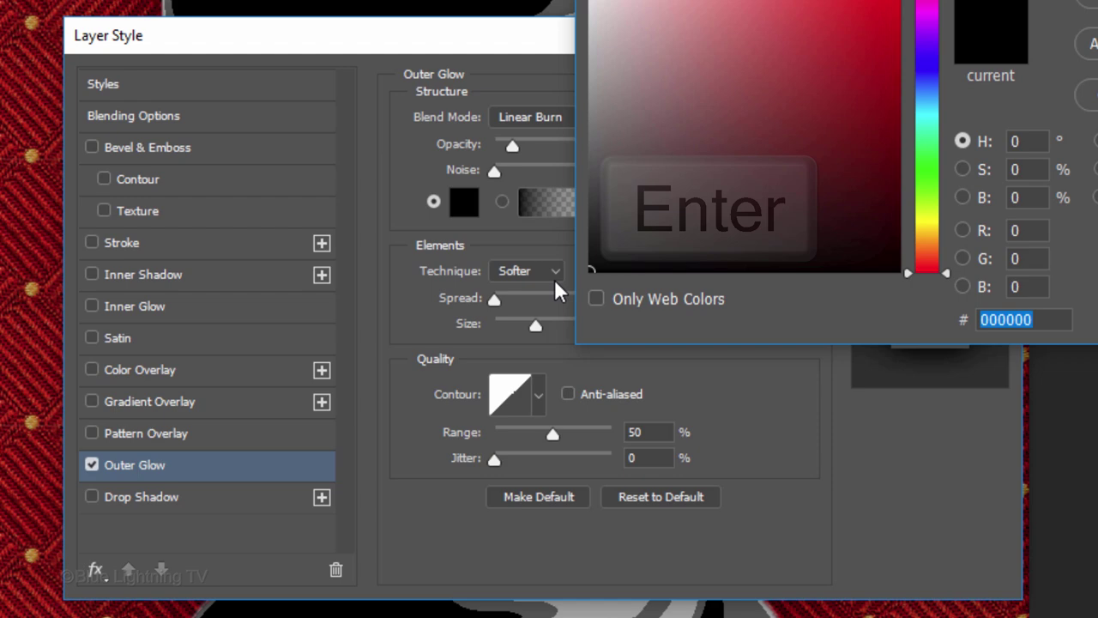
{"action": "key", "text": "Return"}
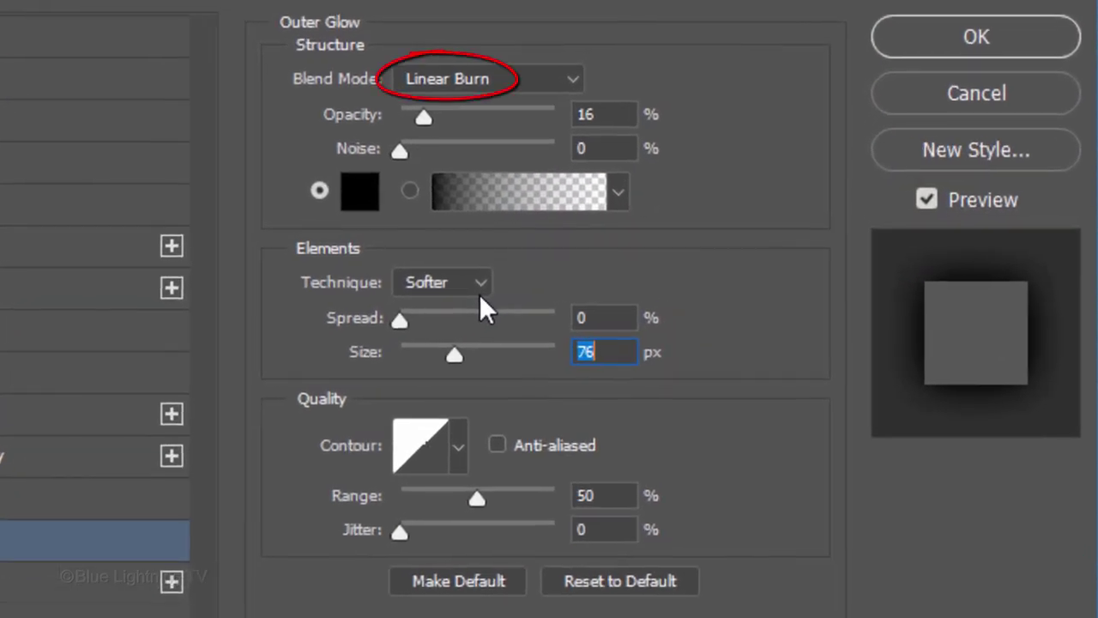
{"action": "double_click", "coordinate": [587, 115]}
{"action": "type", "text": "20"}
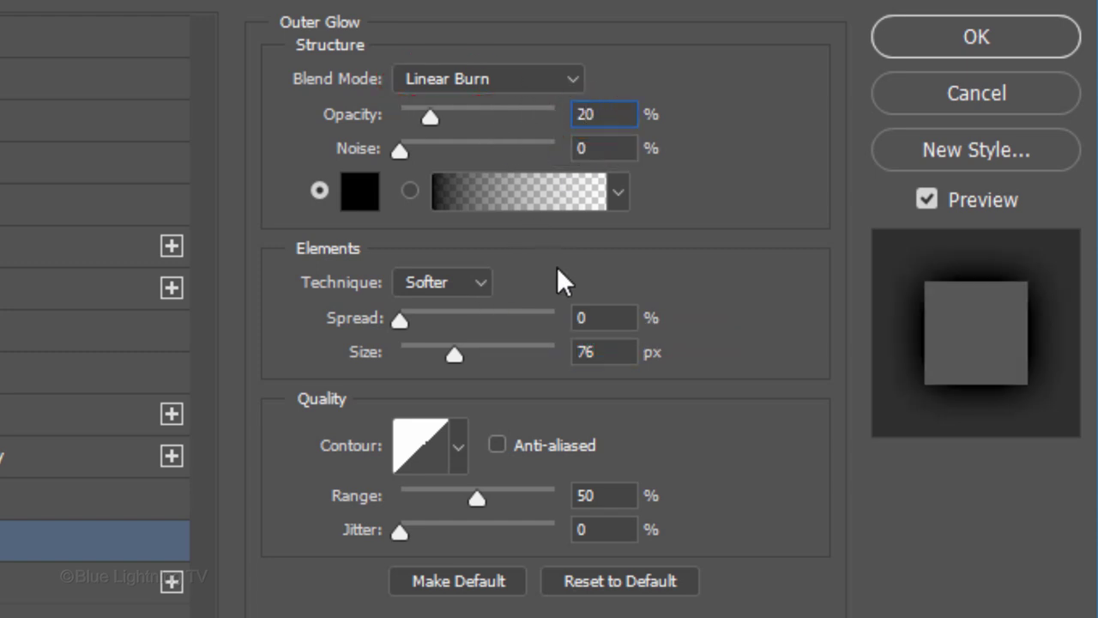
{"action": "double_click", "coordinate": [592, 351]}
{"action": "type", "text": "15"}
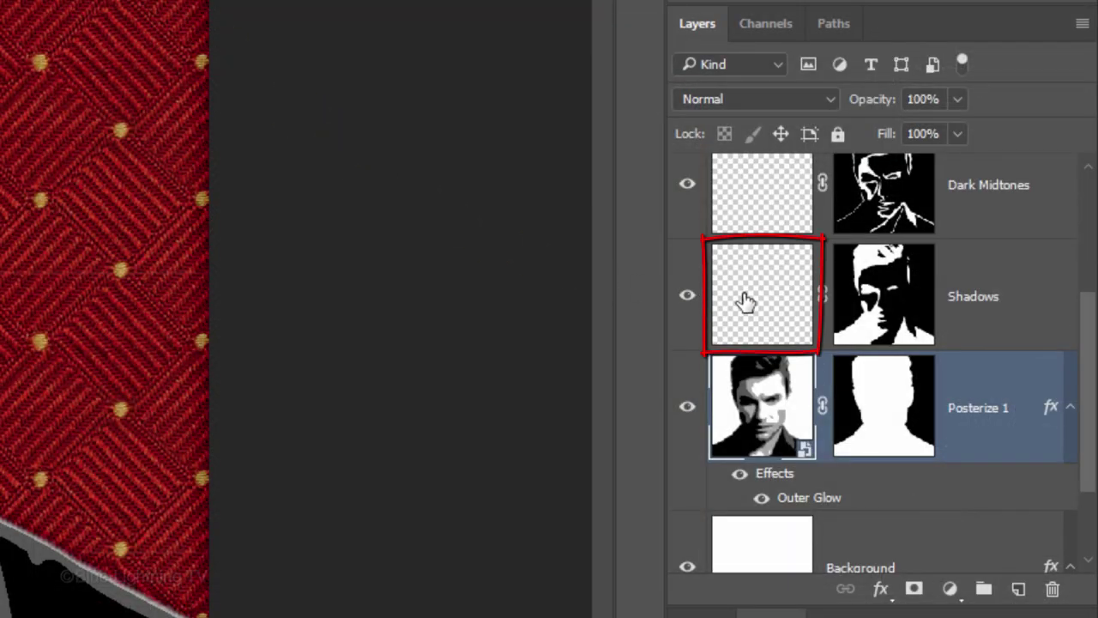
- Fill the Shadows layer with Alt+Delete and overlay it with the dark Fabric 2 pattern
{"action": "left_click", "coordinate": [745, 300]}
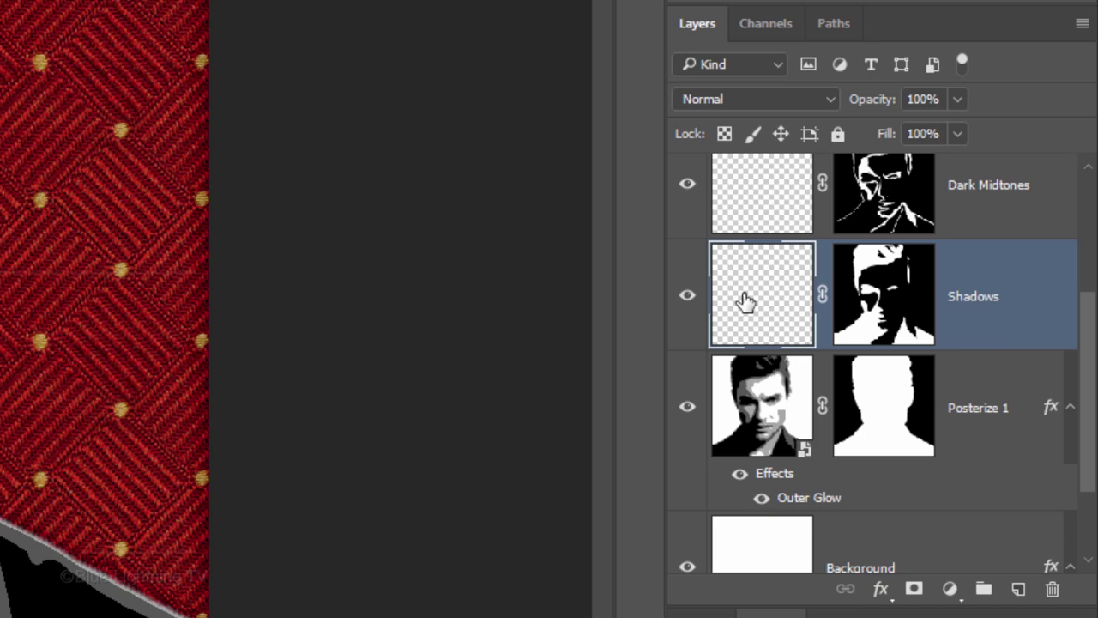
{"action": "key", "text": "alt+Delete"}
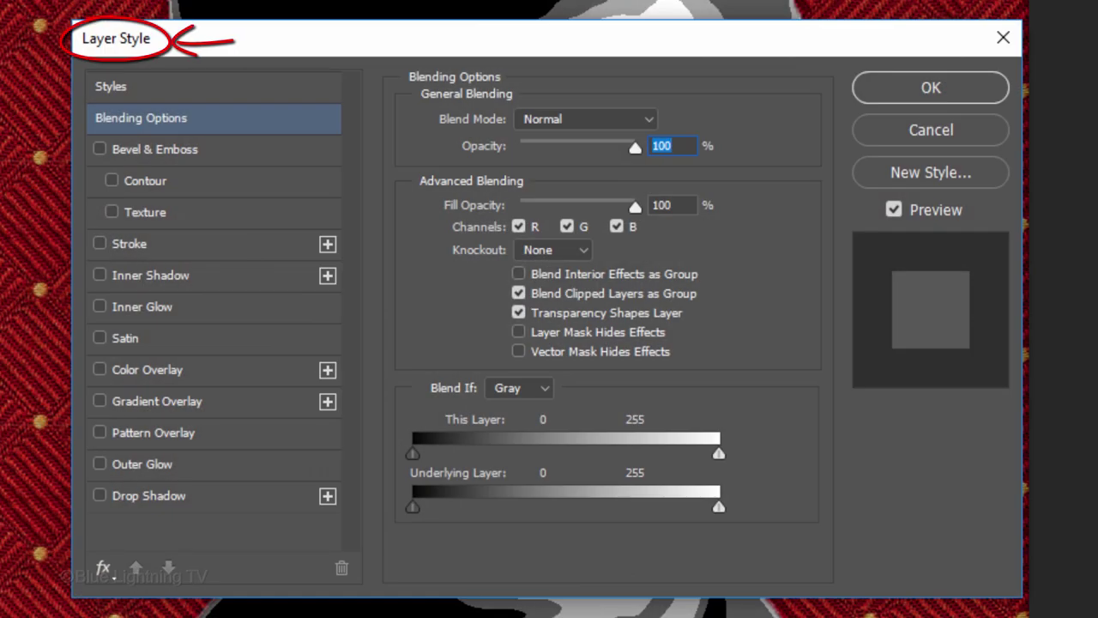
{"action": "left_click", "coordinate": [223, 436]}
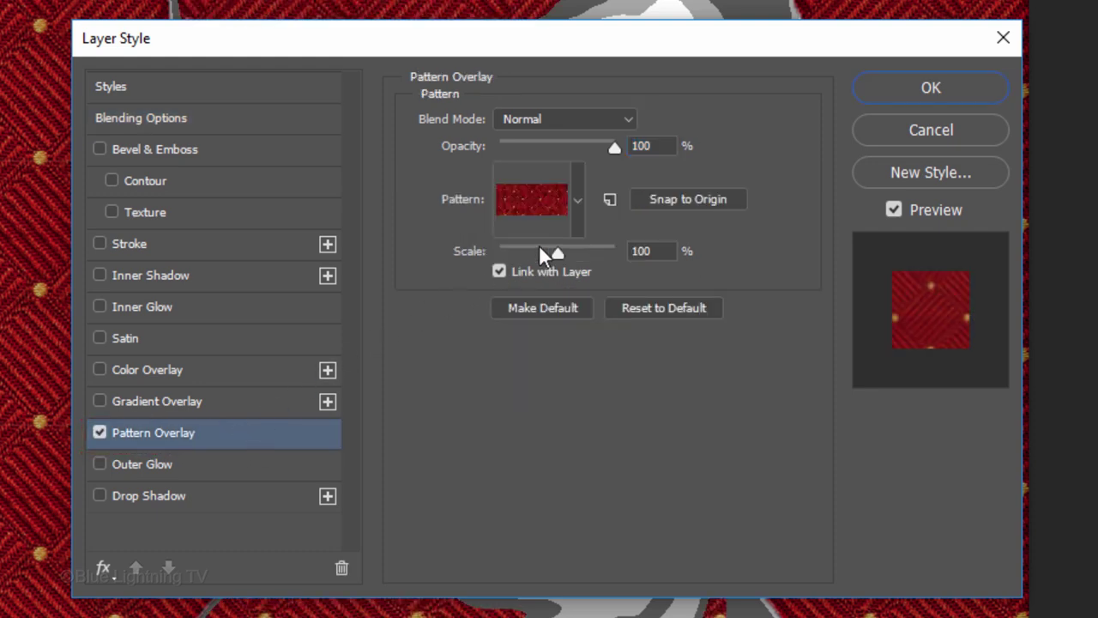
{"action": "left_click", "coordinate": [578, 201]}
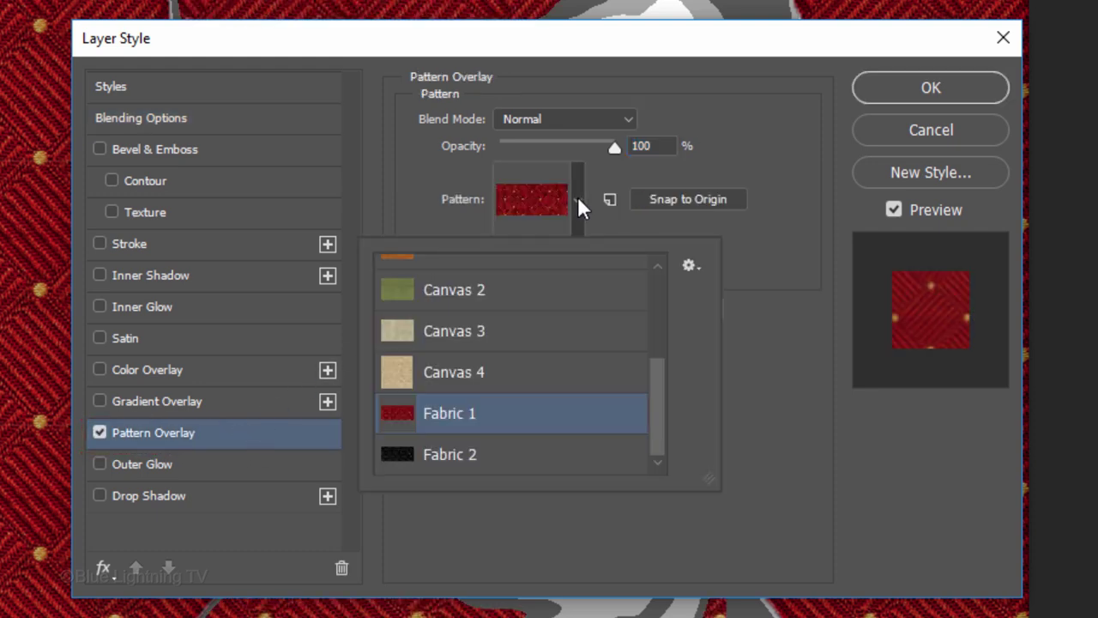
{"action": "left_click", "coordinate": [527, 459]}
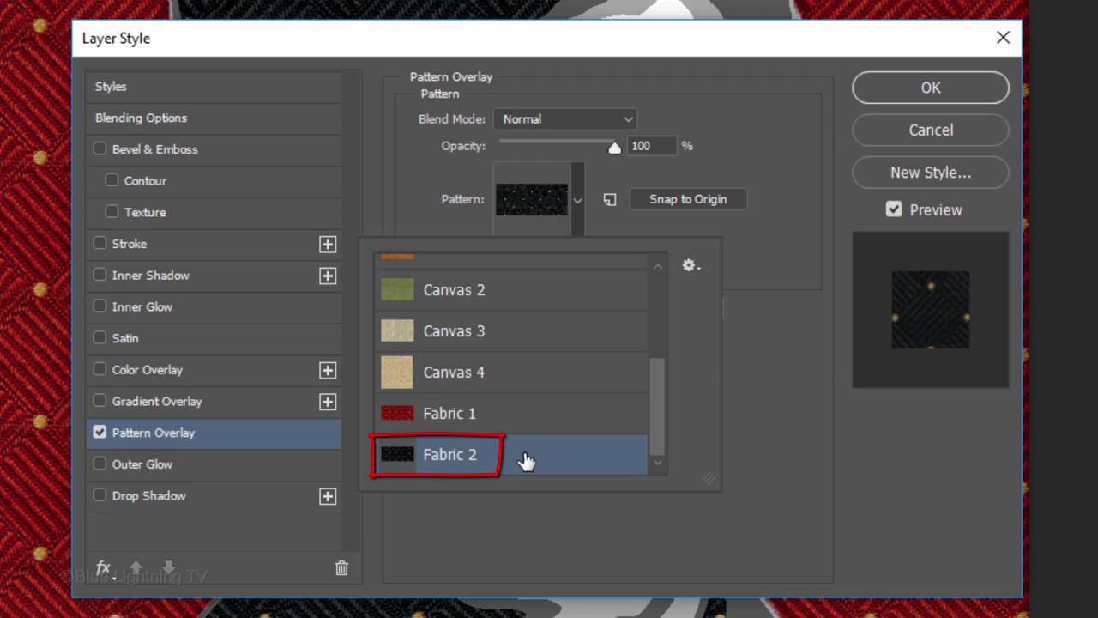
{"action": "left_click", "coordinate": [790, 365]}
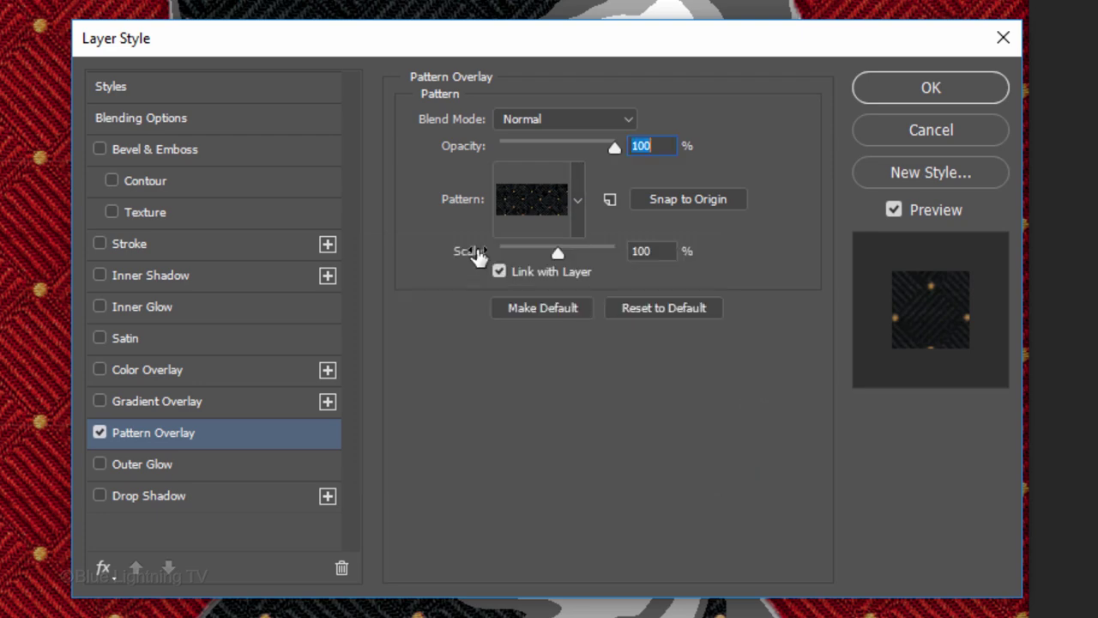
- Add an Outer Bevel to Shadows with 0 px size and 16 px soften, then apply the style
{"action": "left_click", "coordinate": [224, 153]}
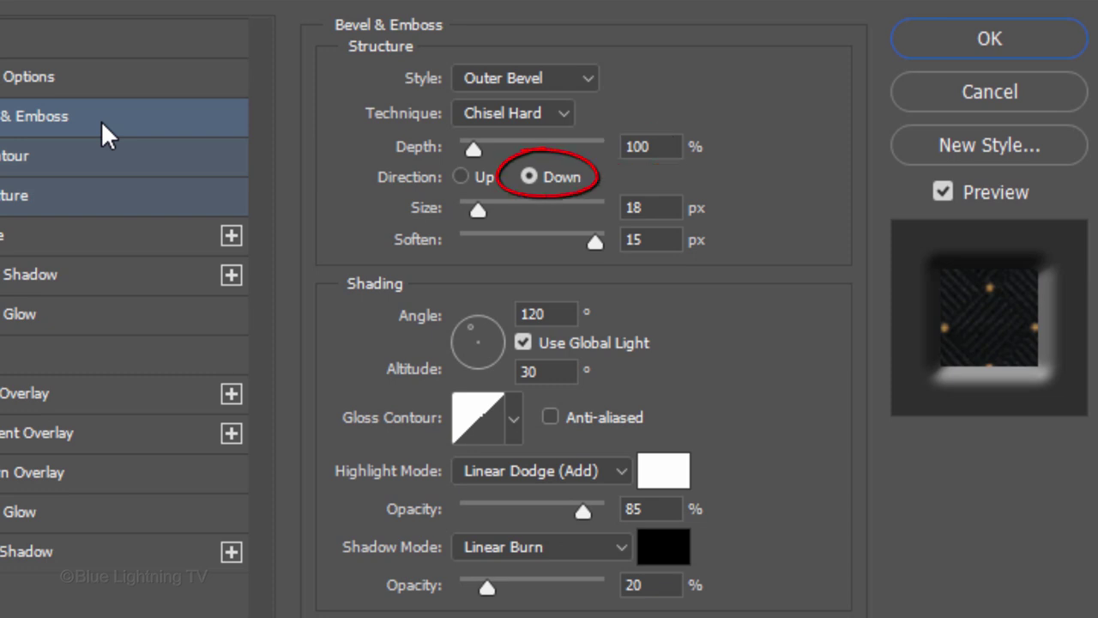
{"action": "left_click", "coordinate": [635, 207]}
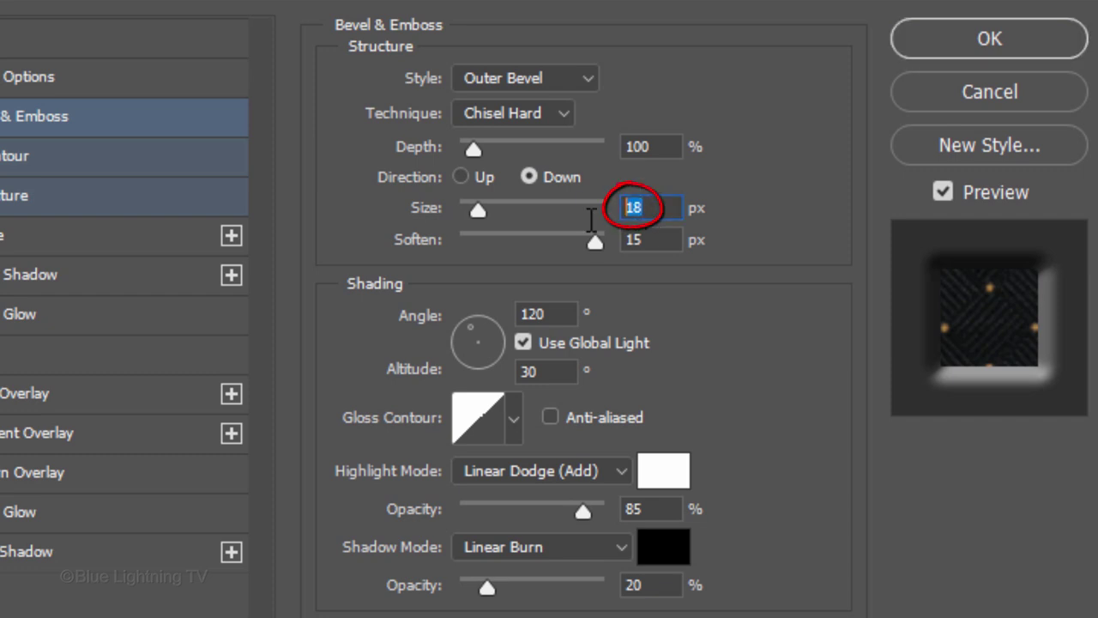
{"action": "type", "text": "0"}
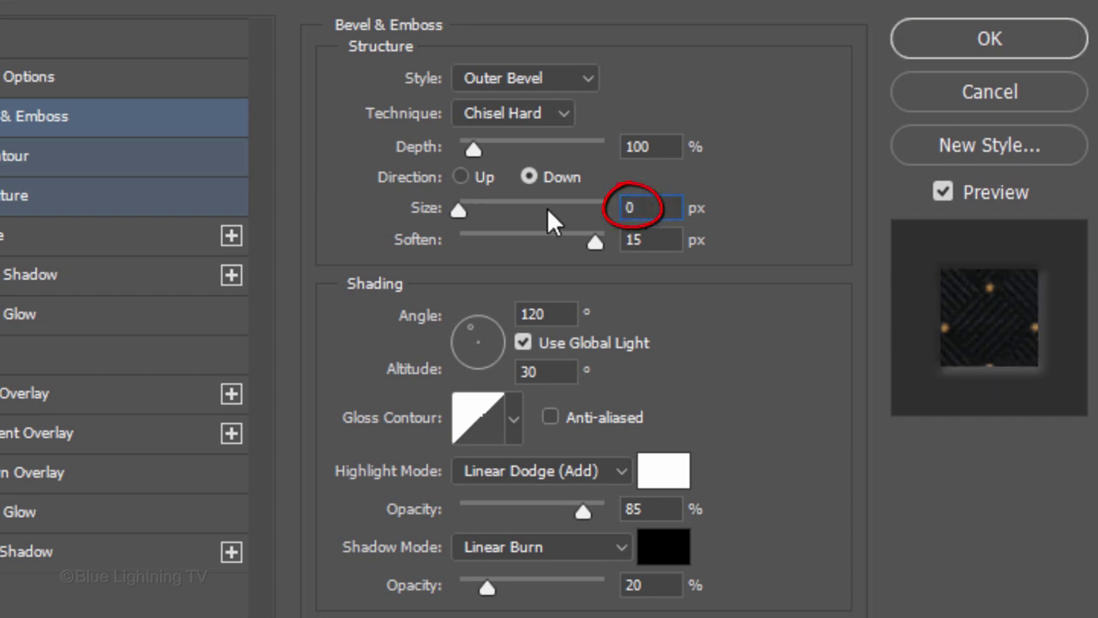
{"action": "key", "text": "Tab"}
{"action": "type", "text": "16"}
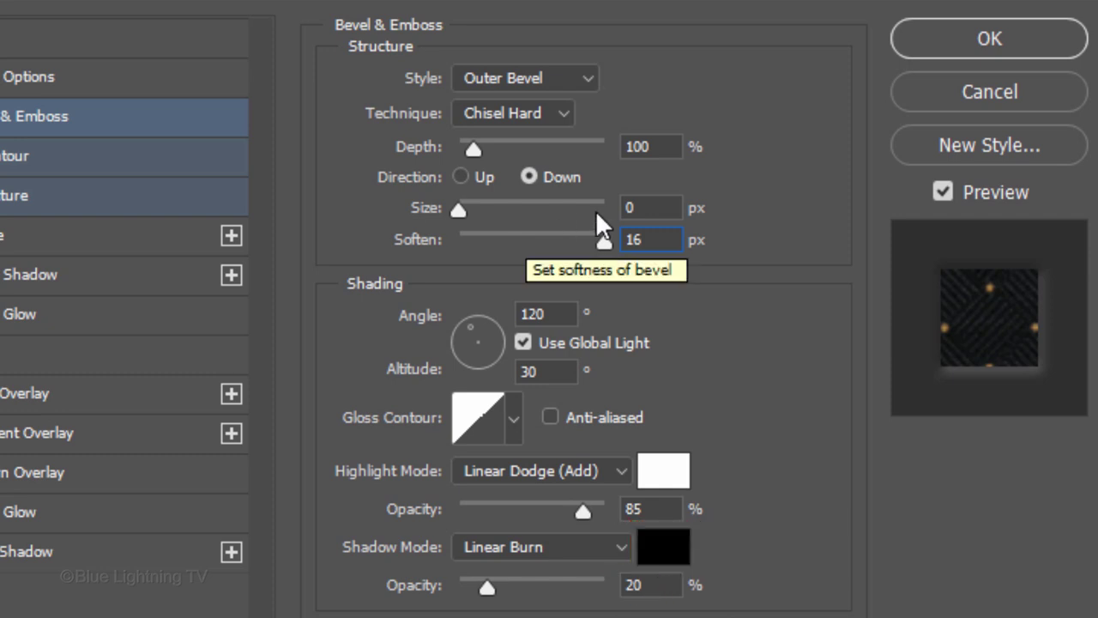
{"action": "left_click", "coordinate": [985, 34]}
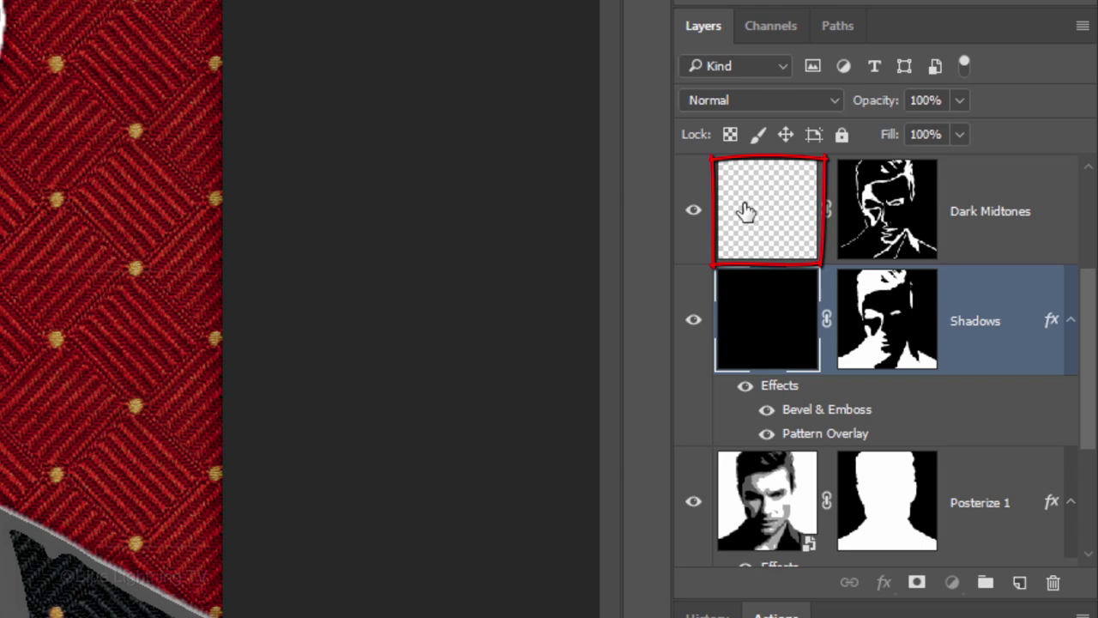
- Fill Dark Midtones with black and give it a Denim Roses 1 pattern overlay
{"action": "left_click", "coordinate": [746, 212]}
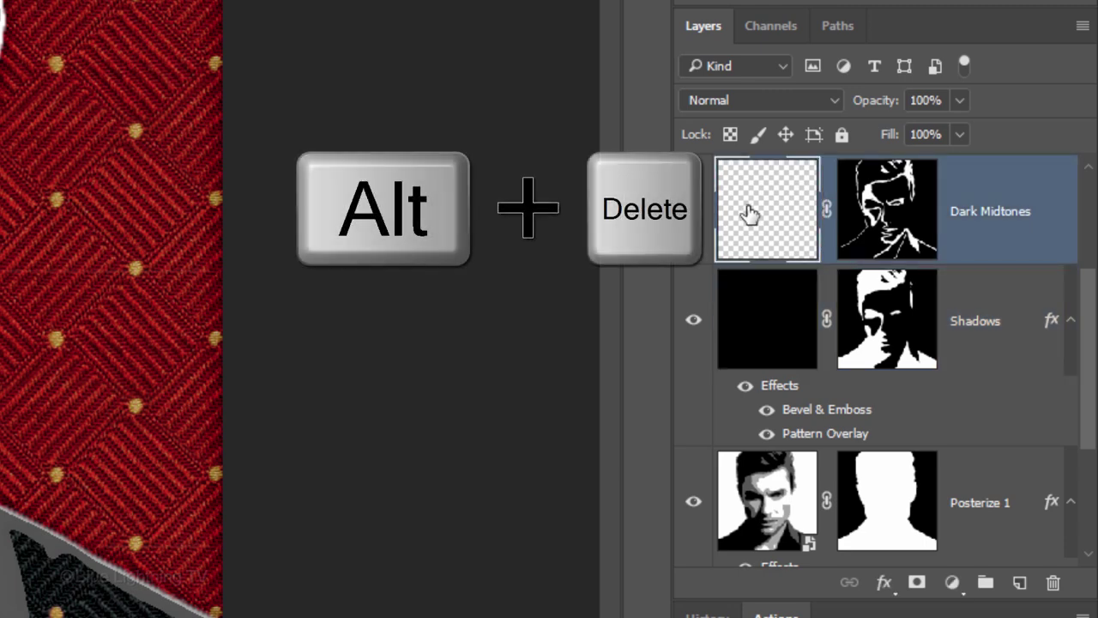
{"action": "key", "text": "alt+Delete"}
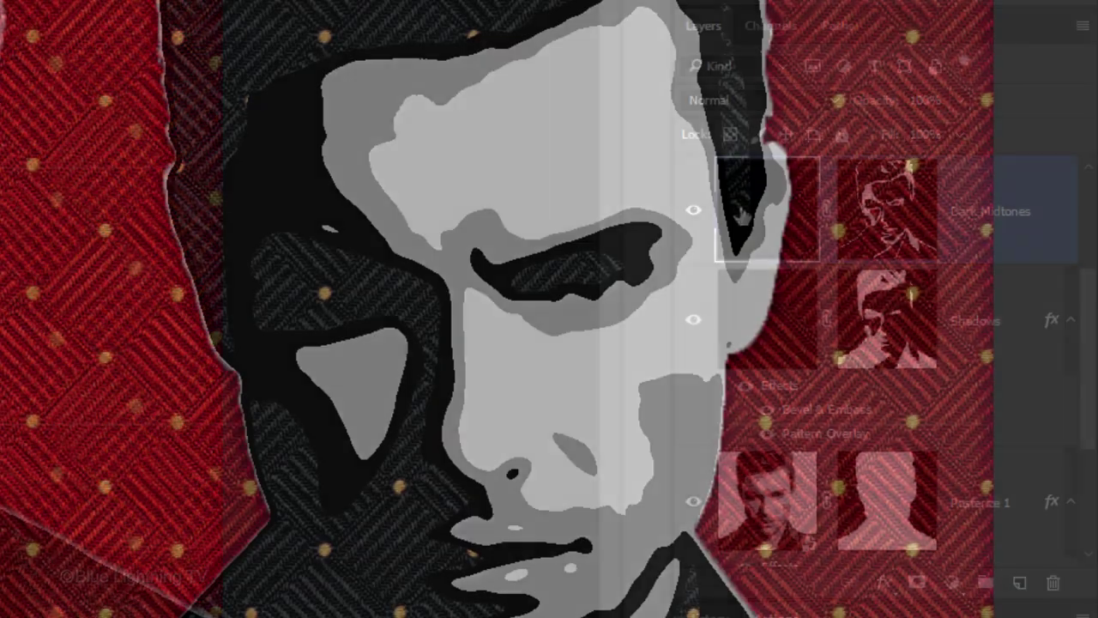
{"action": "double_click", "coordinate": [743, 214]}
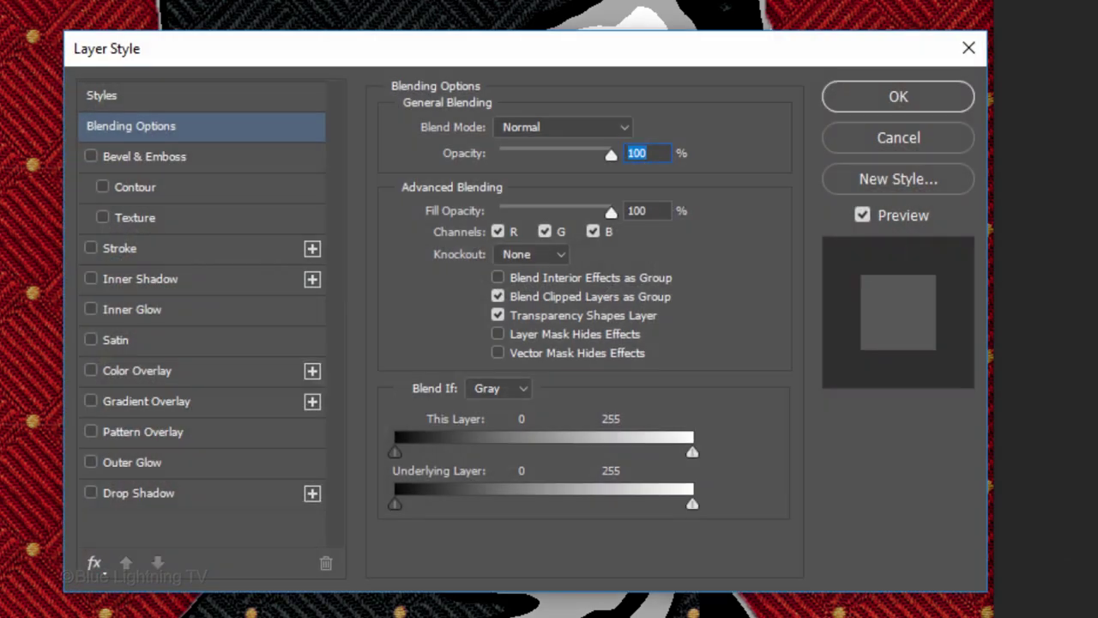
{"action": "left_click", "coordinate": [208, 432]}
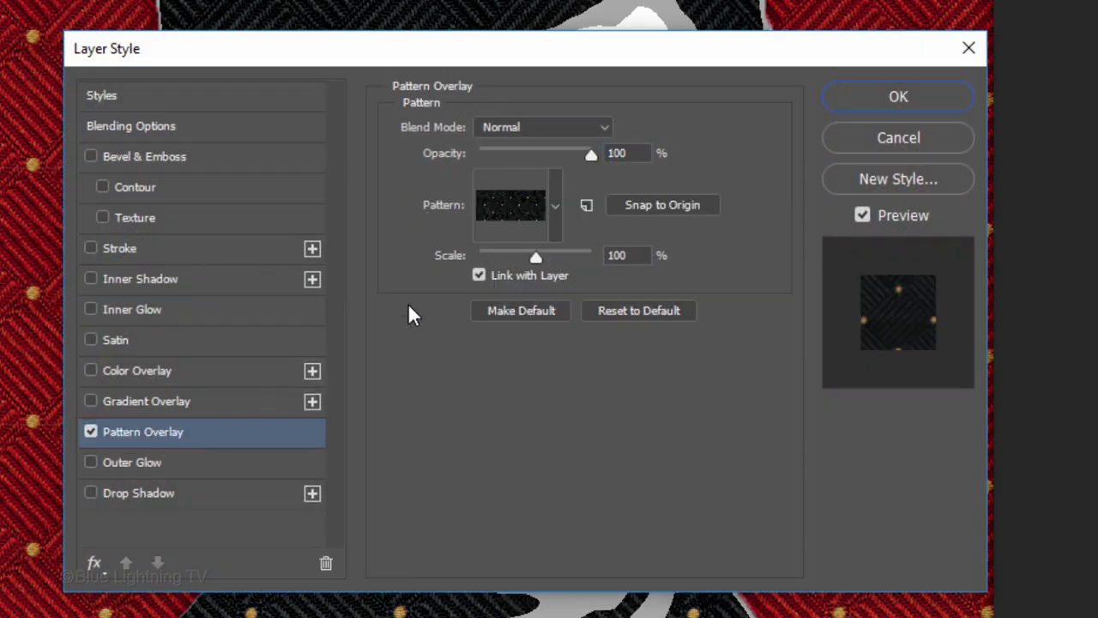
{"action": "left_click", "coordinate": [554, 206]}
{"action": "left_click_drag", "start_coordinate": [632, 378], "coordinate": [634, 296]}
{"action": "left_click", "coordinate": [556, 280]}
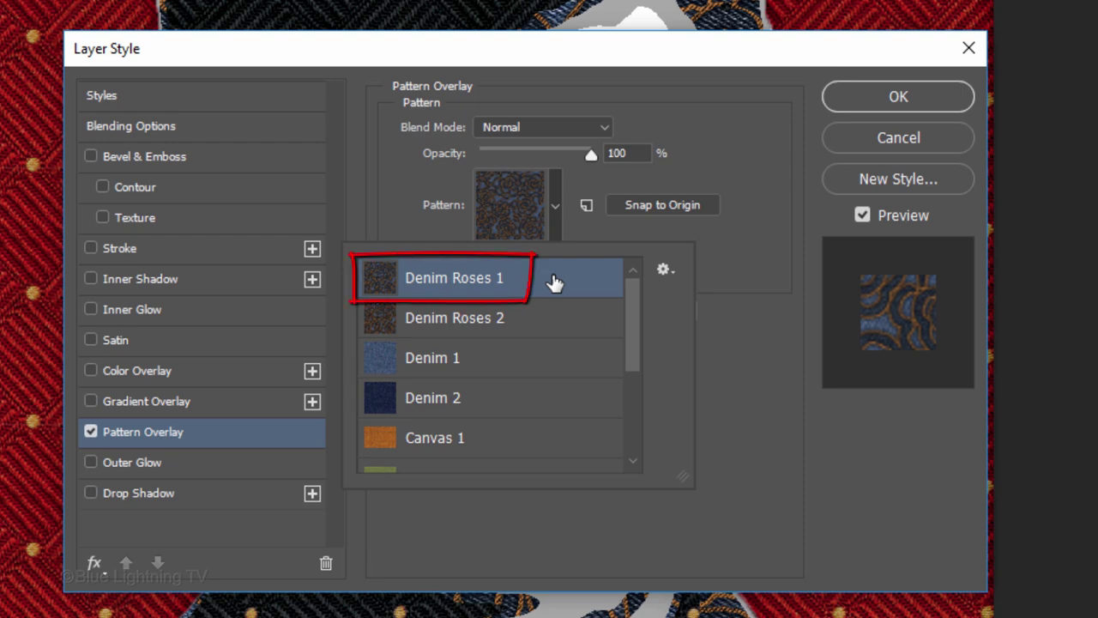
{"action": "left_click", "coordinate": [743, 316]}
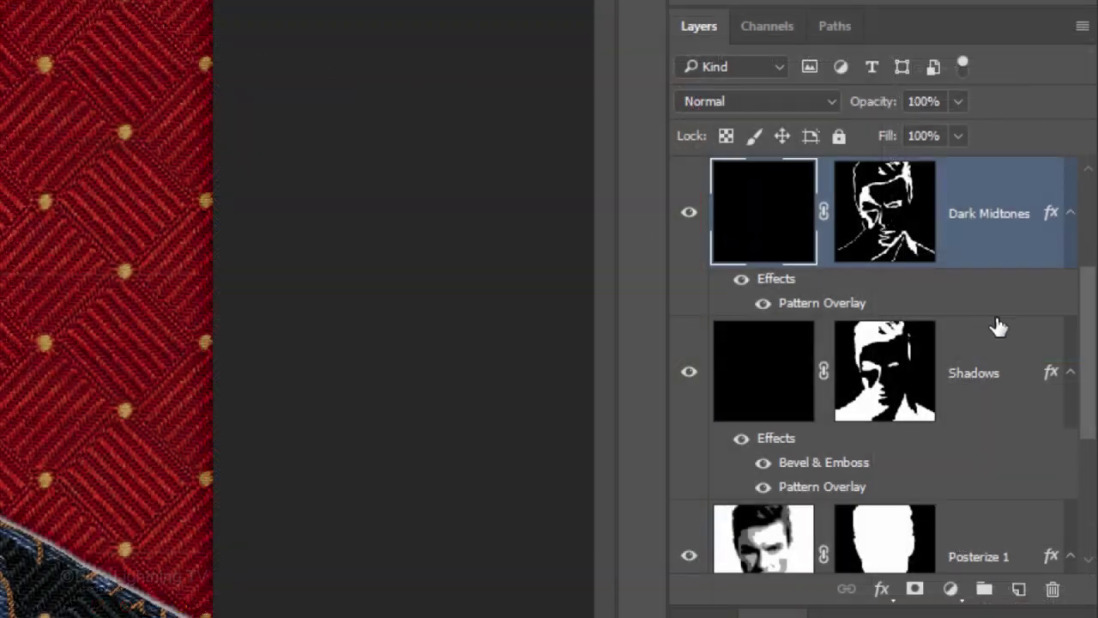
- Fill Light Midtones with black and overlay it with the green Canvas 2 pattern
{"action": "scroll", "coordinate": [1093, 397], "scroll_direction": "up", "scroll_amount": 1}
{"action": "left_click_drag", "start_coordinate": [1088, 343], "coordinate": [1094, 230]}
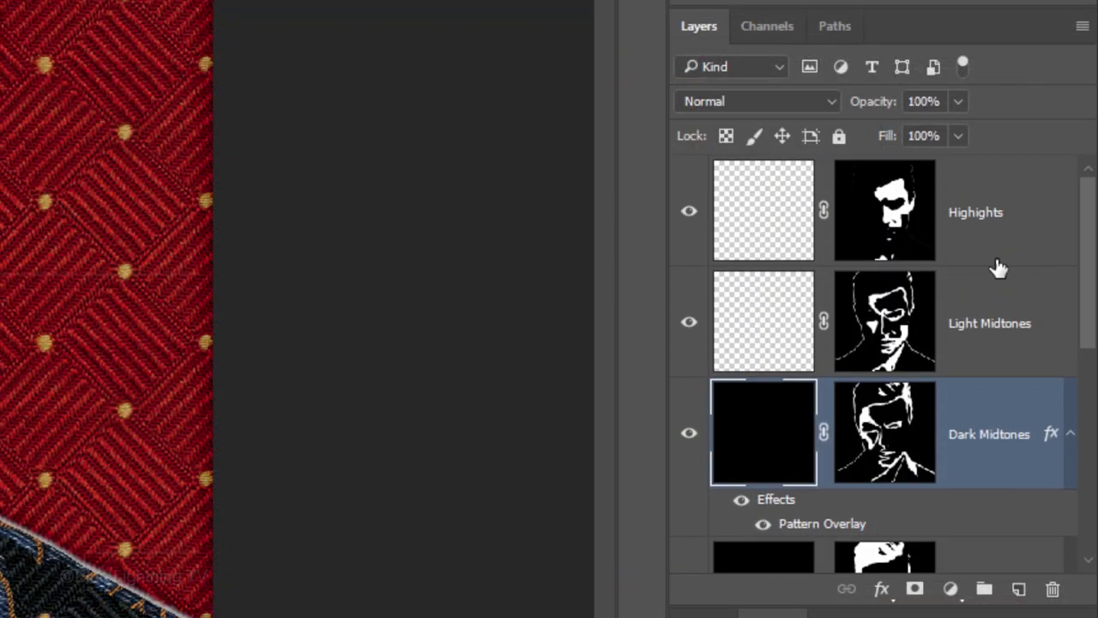
{"action": "left_click", "coordinate": [787, 325]}
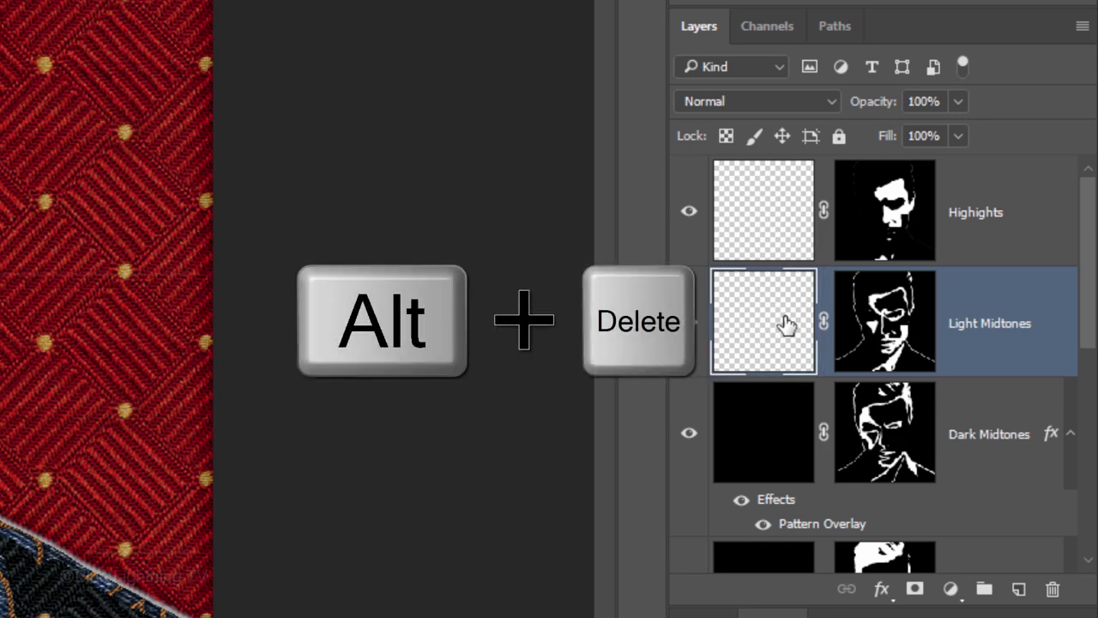
{"action": "key", "text": "alt+Delete"}
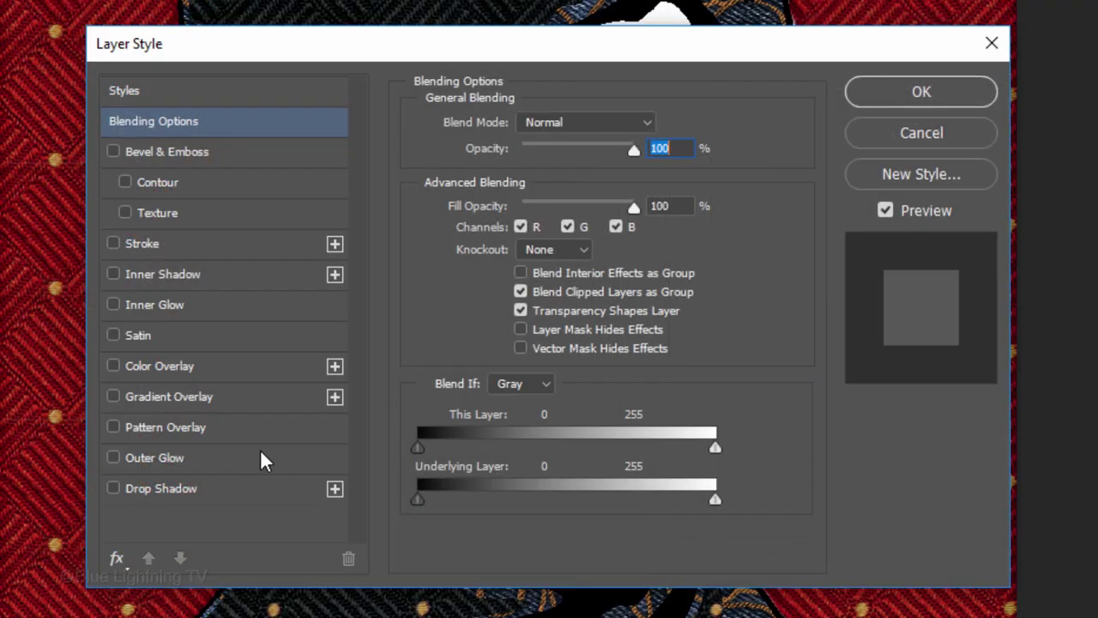
{"action": "left_click", "coordinate": [217, 432]}
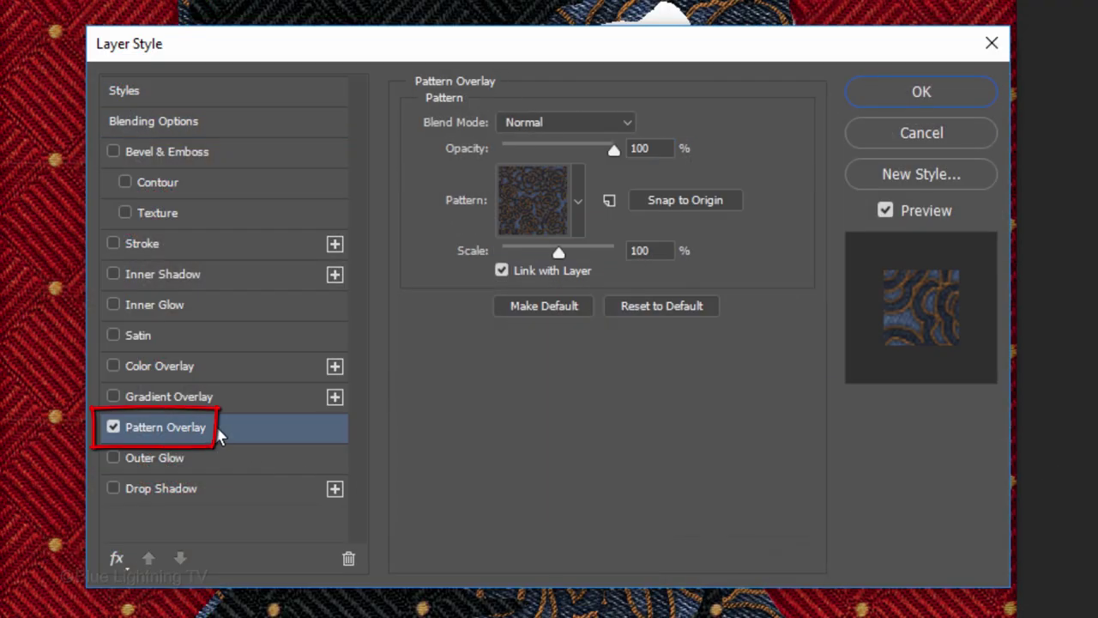
{"action": "left_click", "coordinate": [577, 200]}
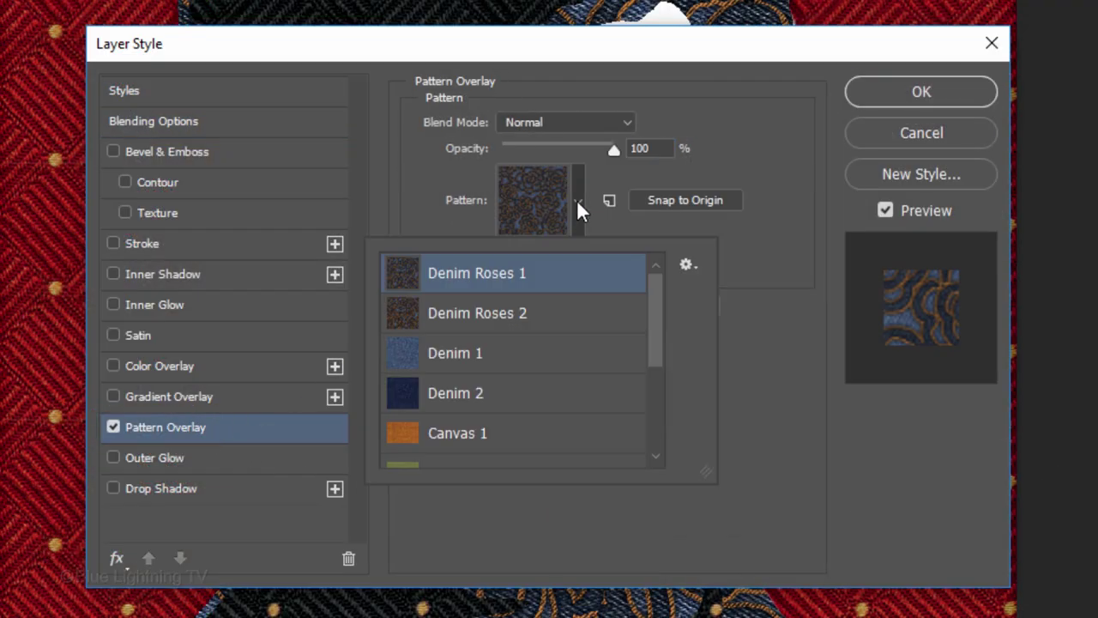
{"action": "left_click_drag", "start_coordinate": [656, 311], "coordinate": [655, 358]}
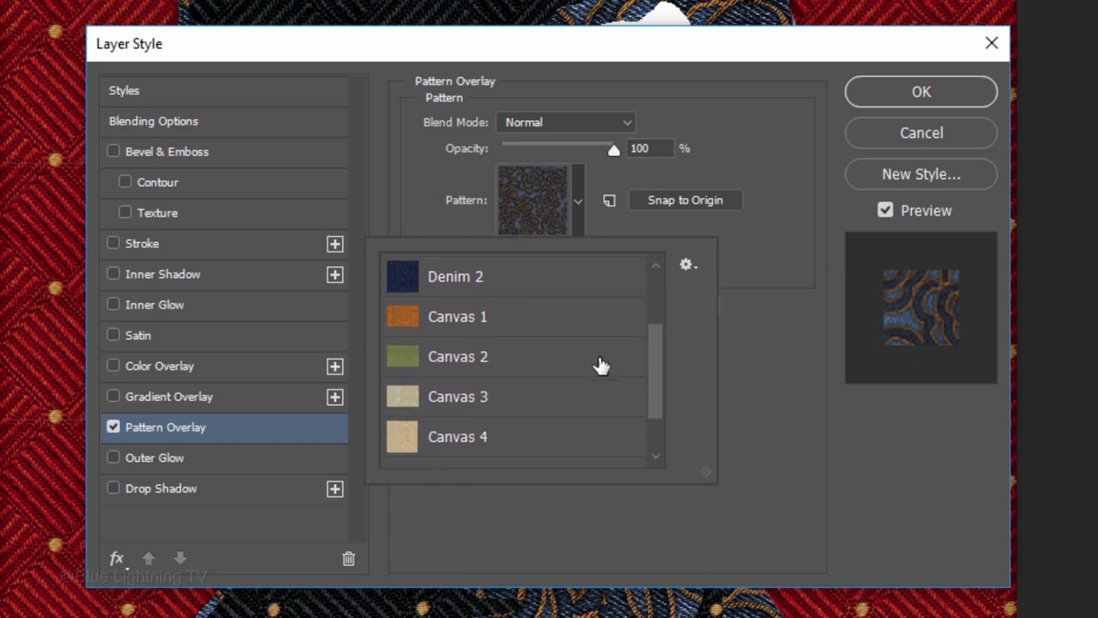
{"action": "left_click", "coordinate": [519, 362]}
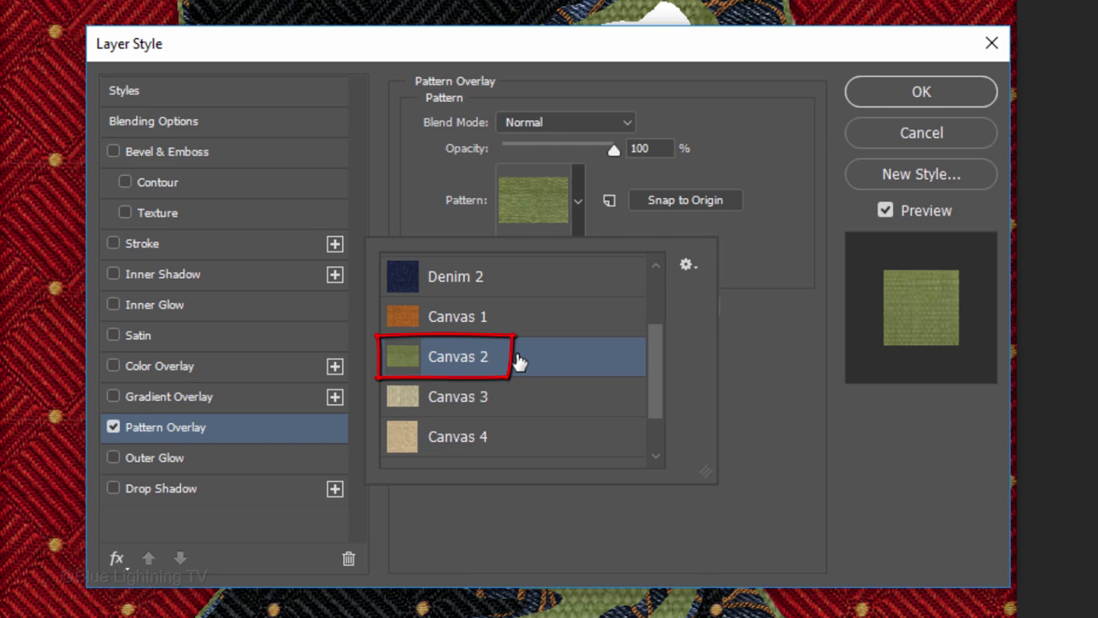
{"action": "left_click", "coordinate": [782, 319]}
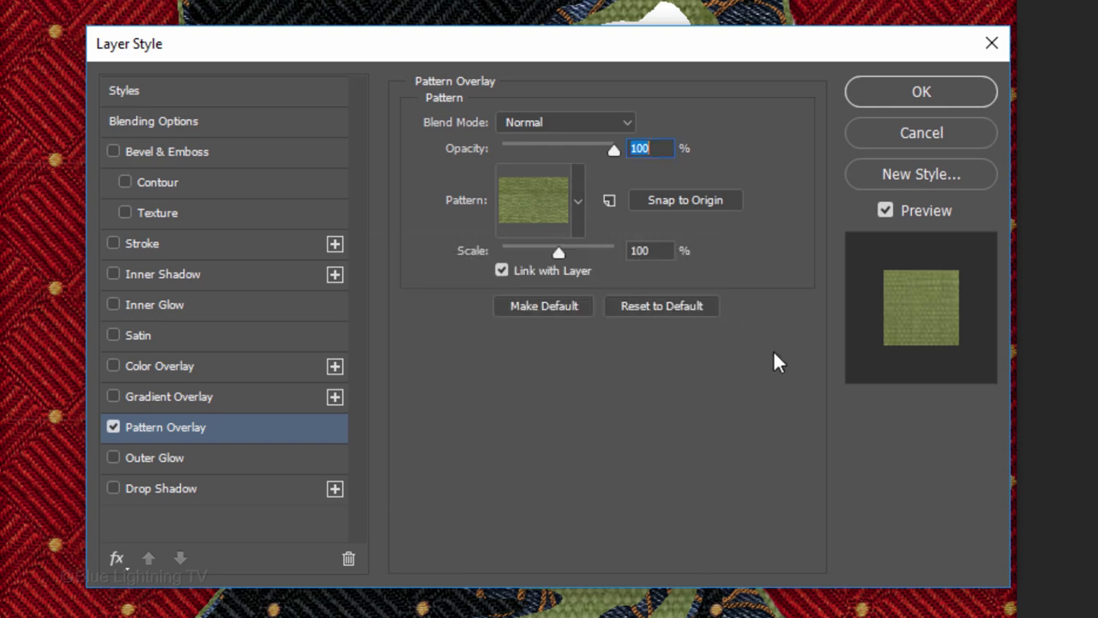
- Add a Chisel Hard Outer Bevel to Light Midtones with size 3 px and soften 12 px
{"action": "left_click", "coordinate": [265, 153]}
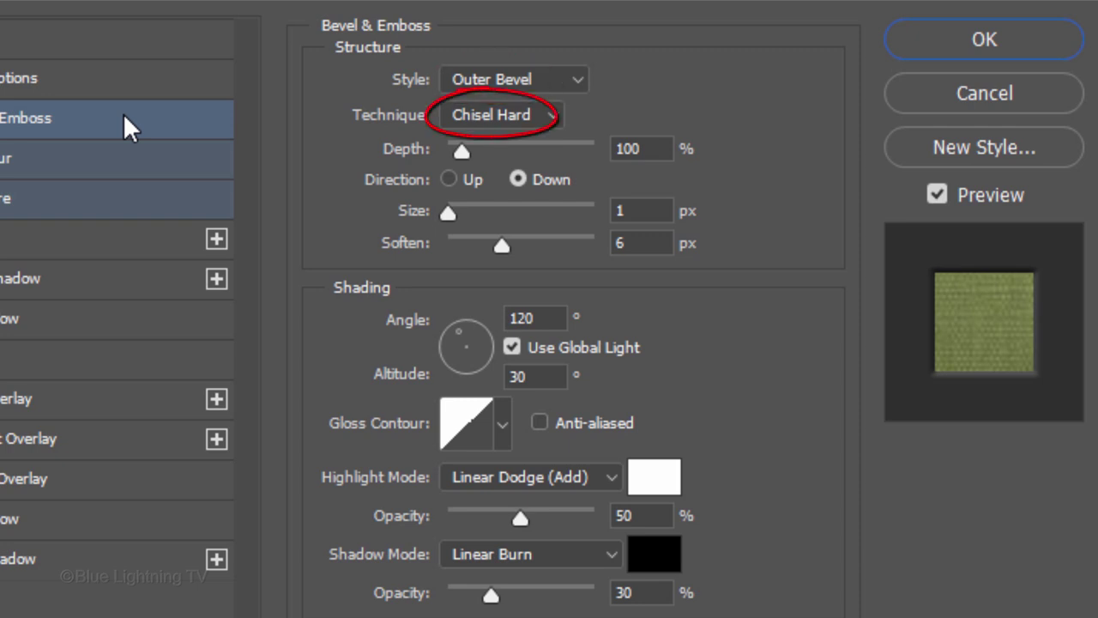
{"action": "left_click", "coordinate": [448, 209]}
{"action": "type", "text": "3"}
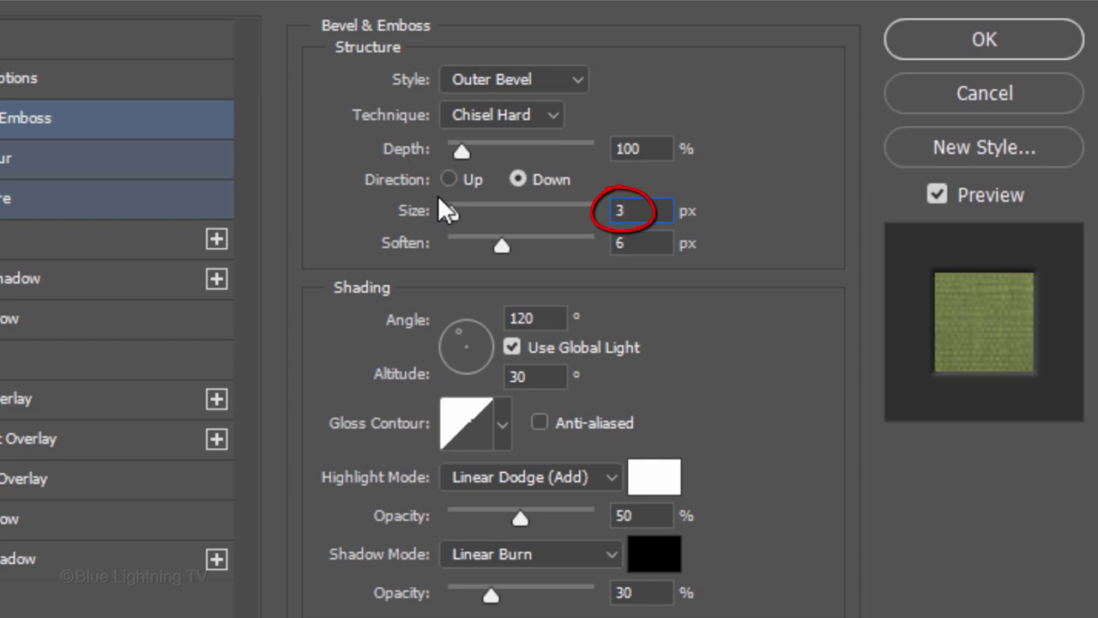
{"action": "key", "text": "Tab"}
{"action": "type", "text": "12"}
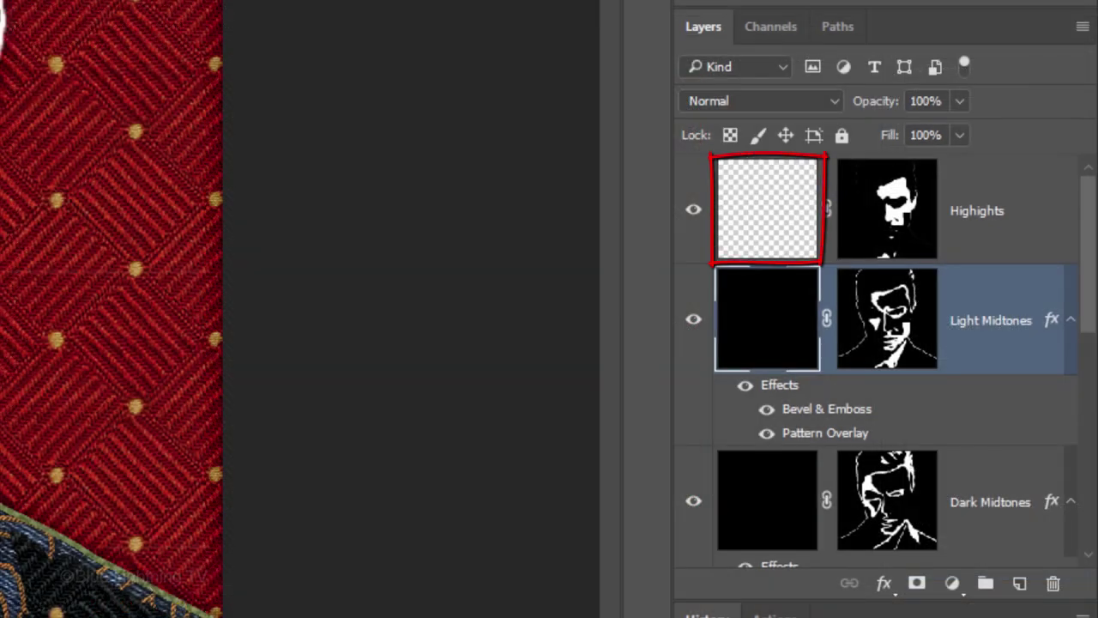
- Fill the Highights layer with black and apply a beige Canvas 4 pattern overlay
{"action": "left_click", "coordinate": [744, 196]}
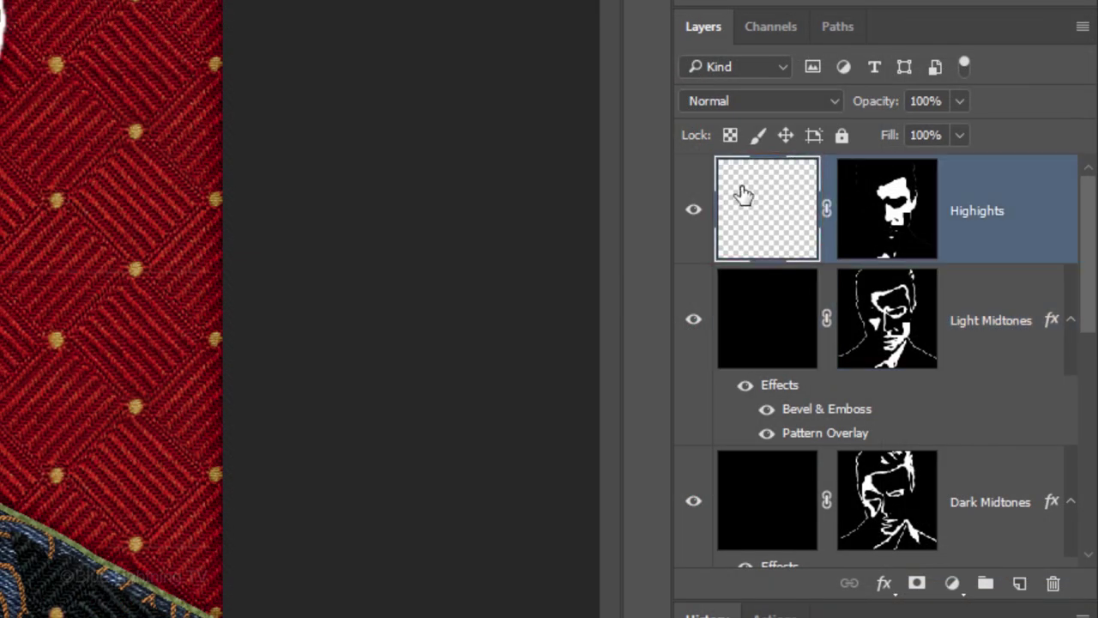
{"action": "key", "text": "alt+Delete"}
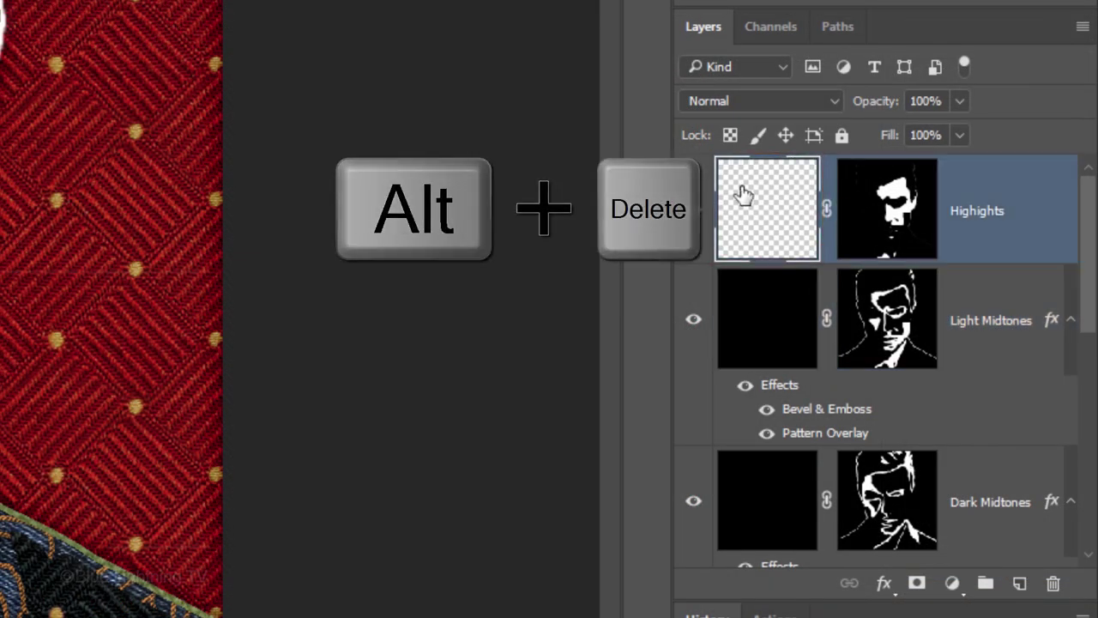
{"action": "double_click", "coordinate": [744, 196]}
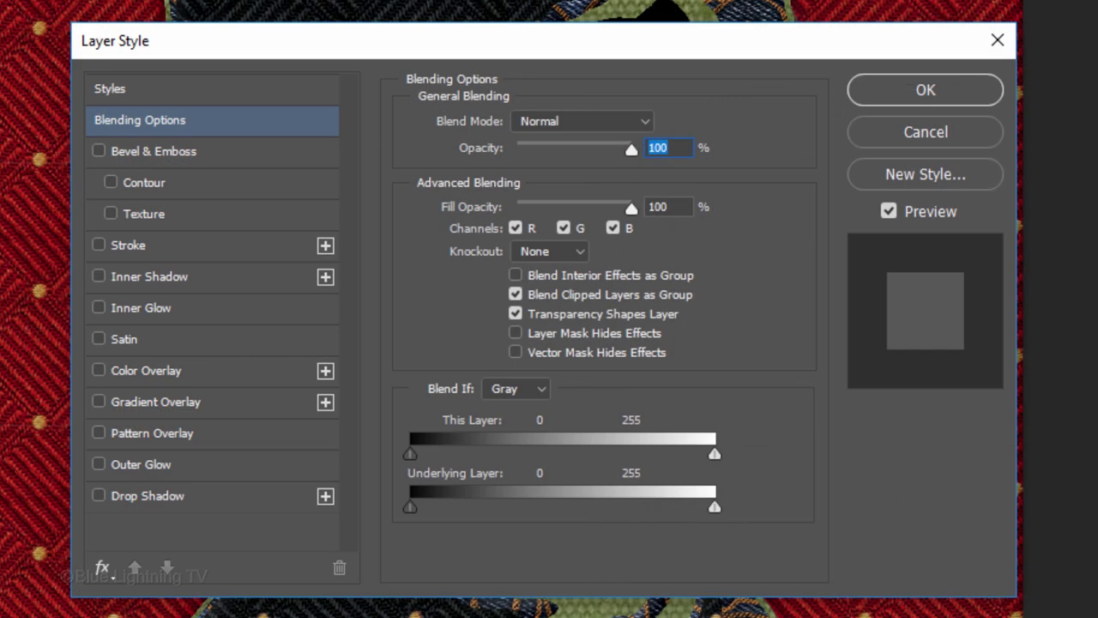
{"action": "left_click", "coordinate": [249, 433]}
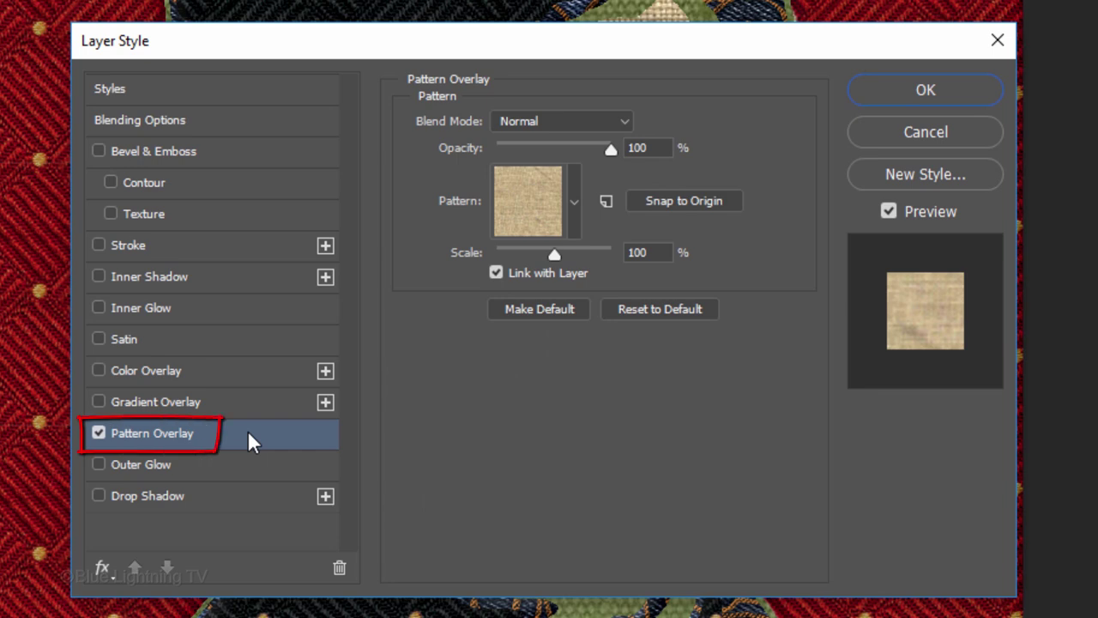
{"action": "left_click", "coordinate": [574, 201]}
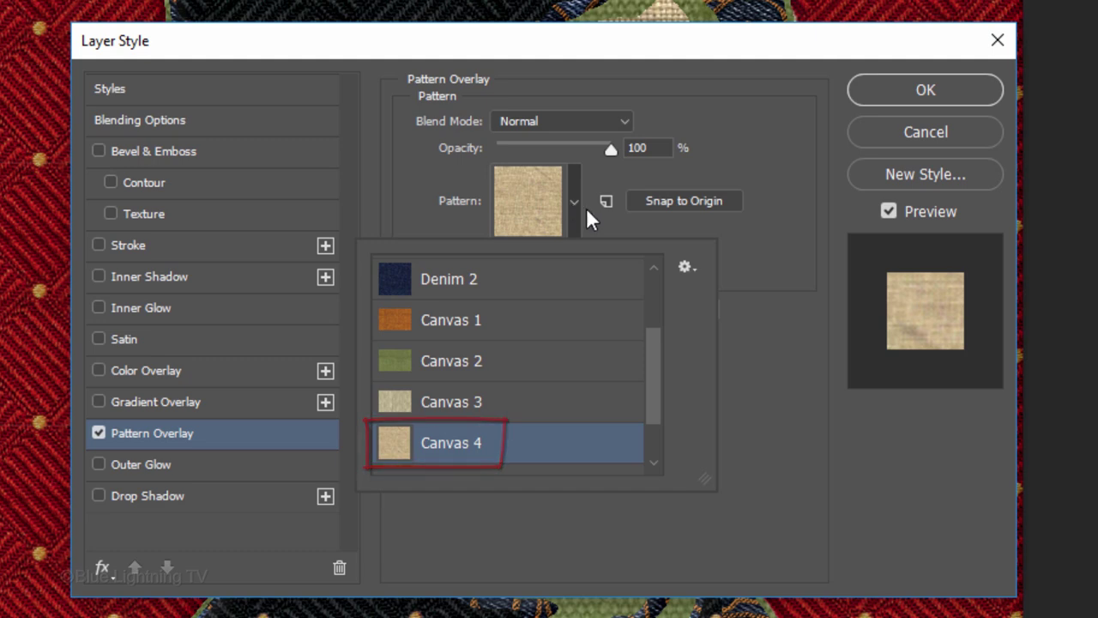
{"action": "left_click", "coordinate": [772, 343]}
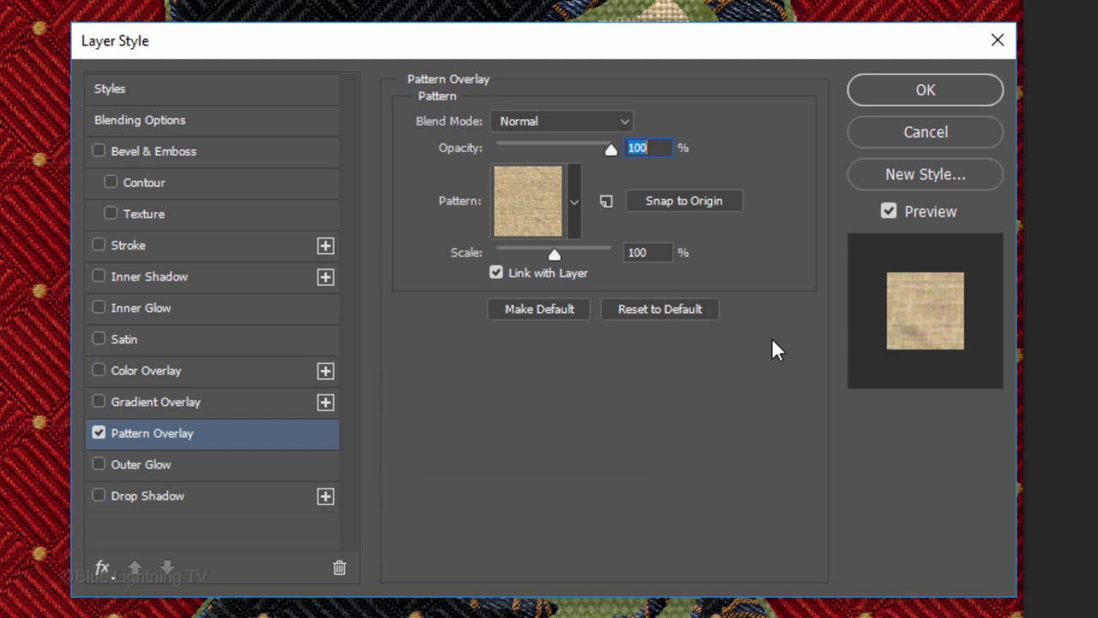
- Enable Bevel & Emboss on Highights using Outer Bevel style and Chisel Hard technique
{"action": "left_click", "coordinate": [268, 151]}
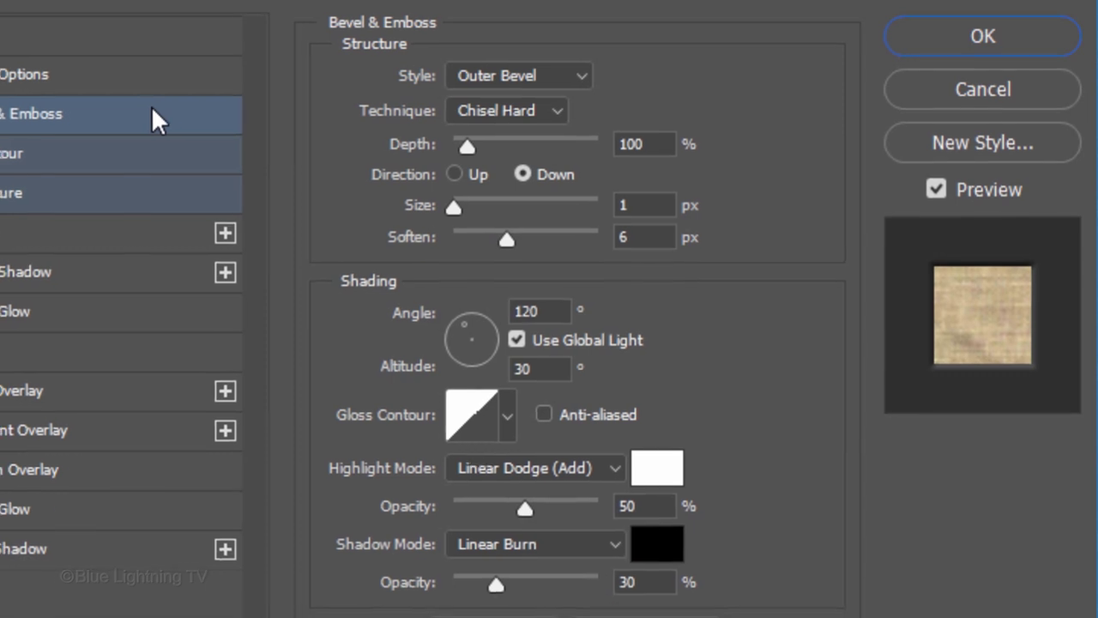
- Enable Inner Shadow on Highights: Multiply at 30%, distance 3 px, size 8 px
{"action": "left_click", "coordinate": [125, 269]}
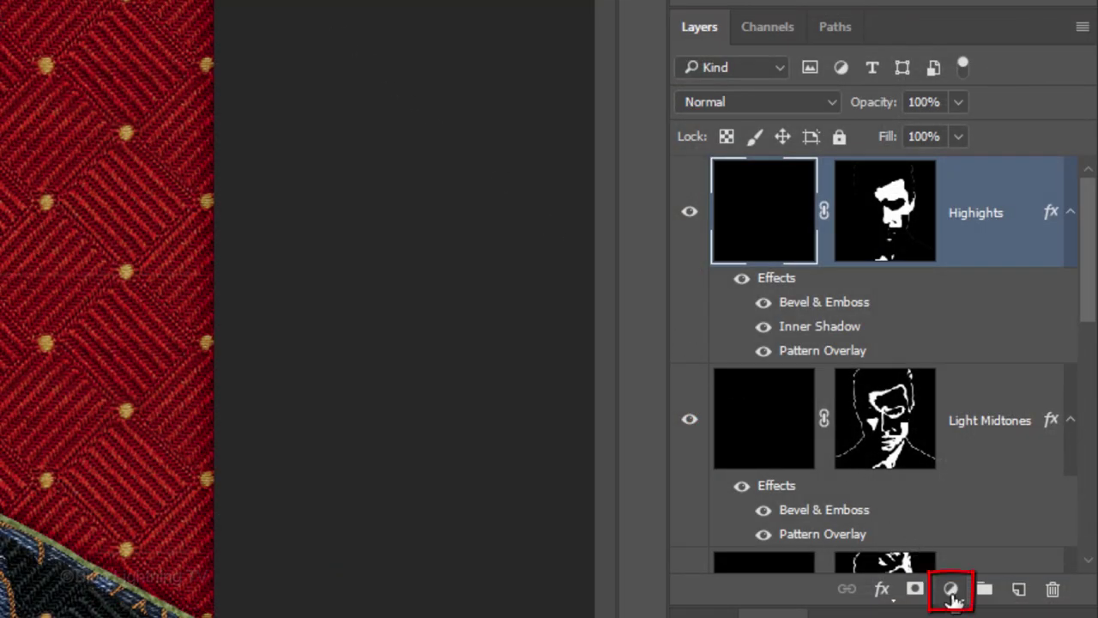
- Create a Levels adjustment layer above Highights from the Layers panel
{"action": "left_click", "coordinate": [952, 594]}
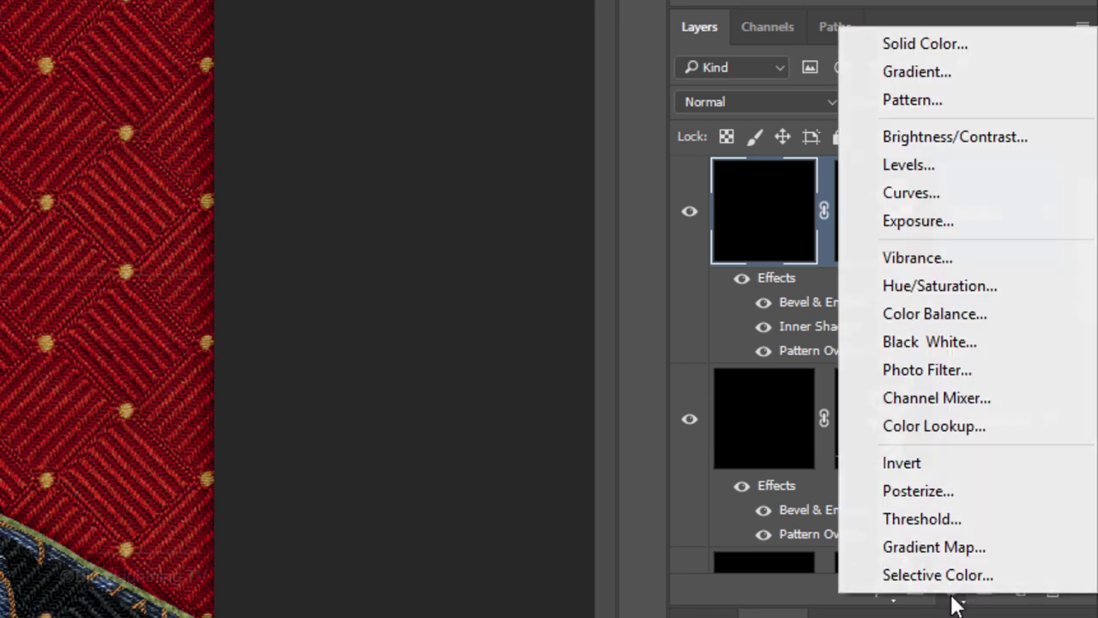
{"action": "left_click", "coordinate": [927, 165]}
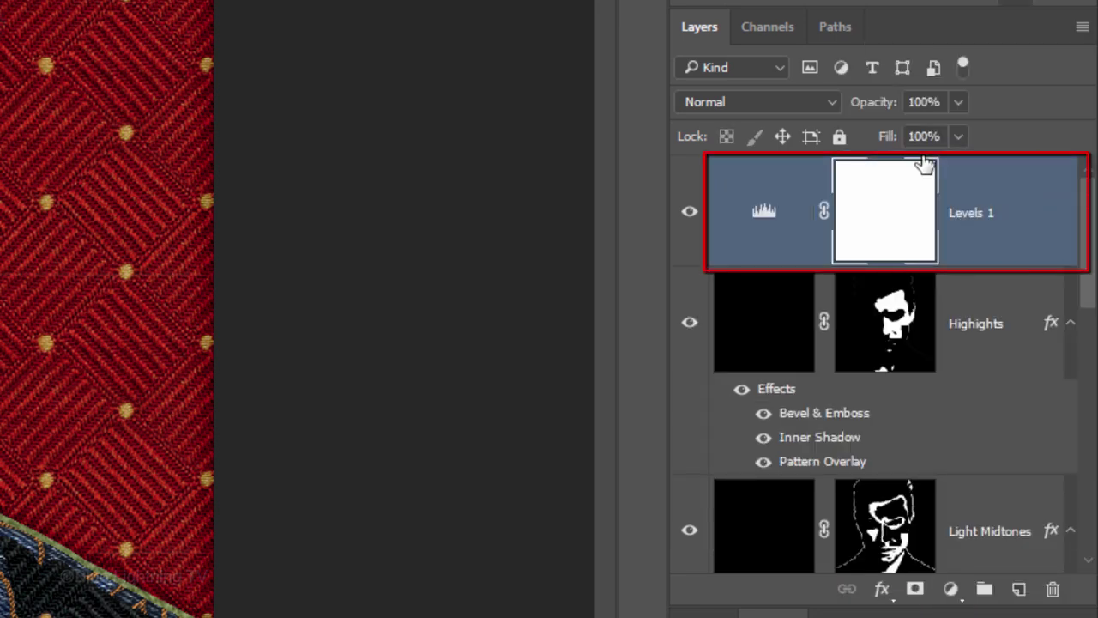